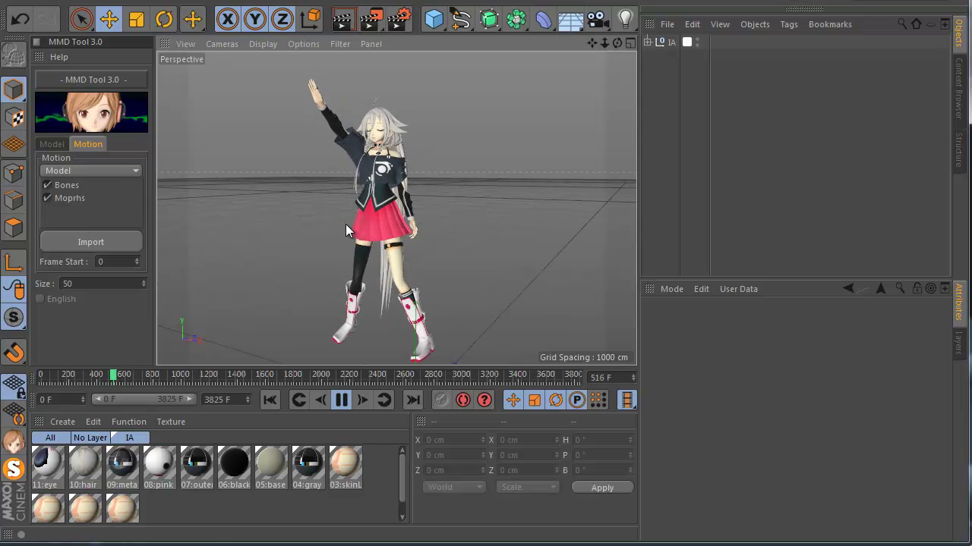
left_click_drag(307, 251, 278, 255, "alt")
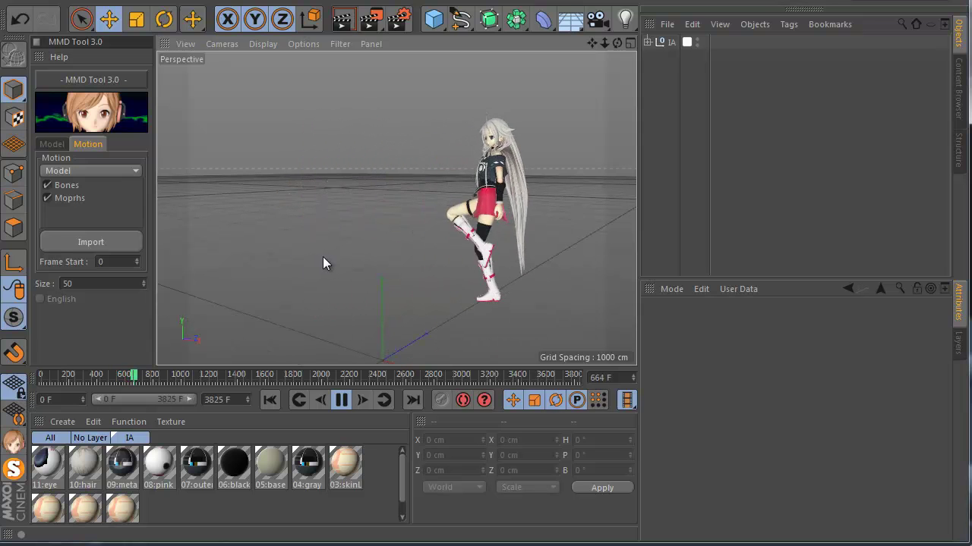
scroll(273, 258, "down", 3)
left_click_drag(273, 258, 272, 258, "alt")
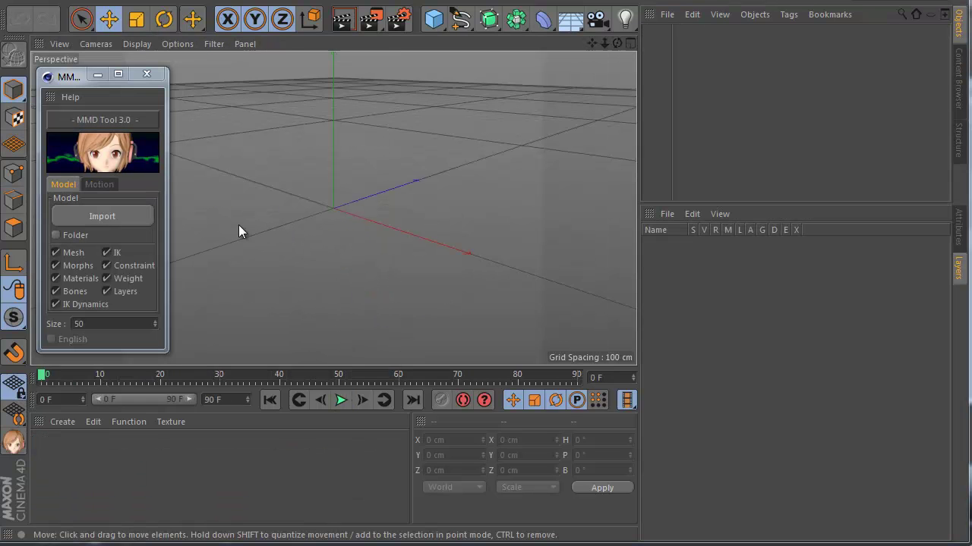
Step: Import the 弱音ハク model from the subfolder of C:\Files at size 50, with mesh, morphs, materials, bones, IK, constraints, weights and layers enabled
left_click(141, 213)
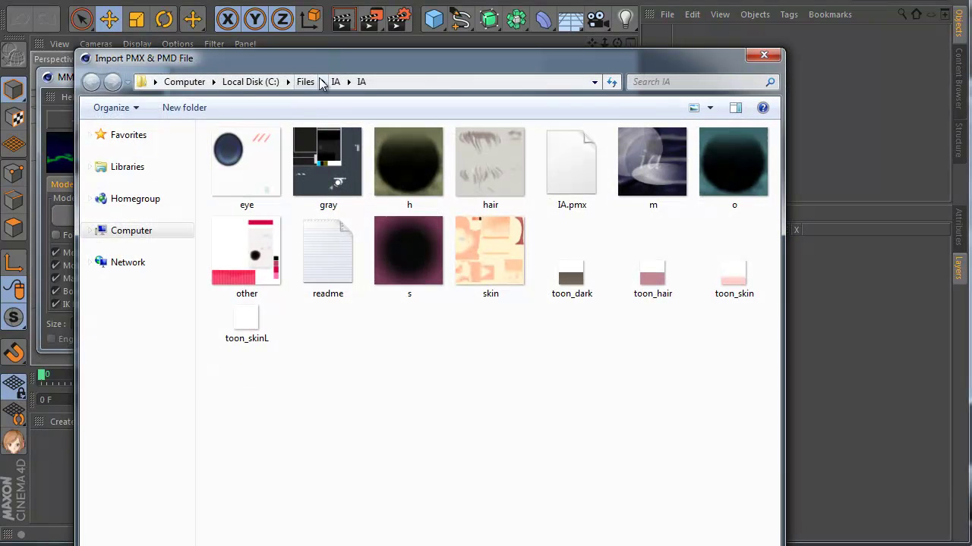
left_click(305, 82)
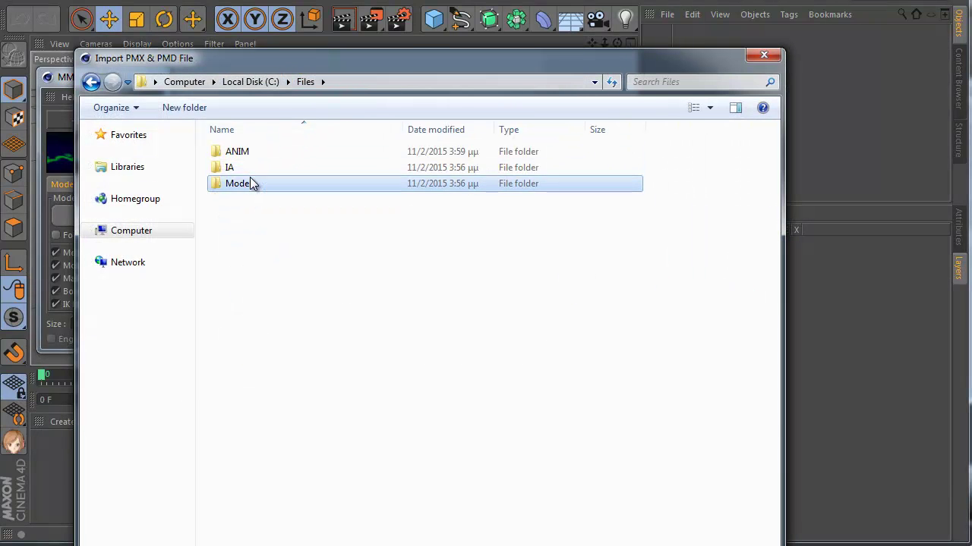
double_click(251, 184)
double_click(312, 543)
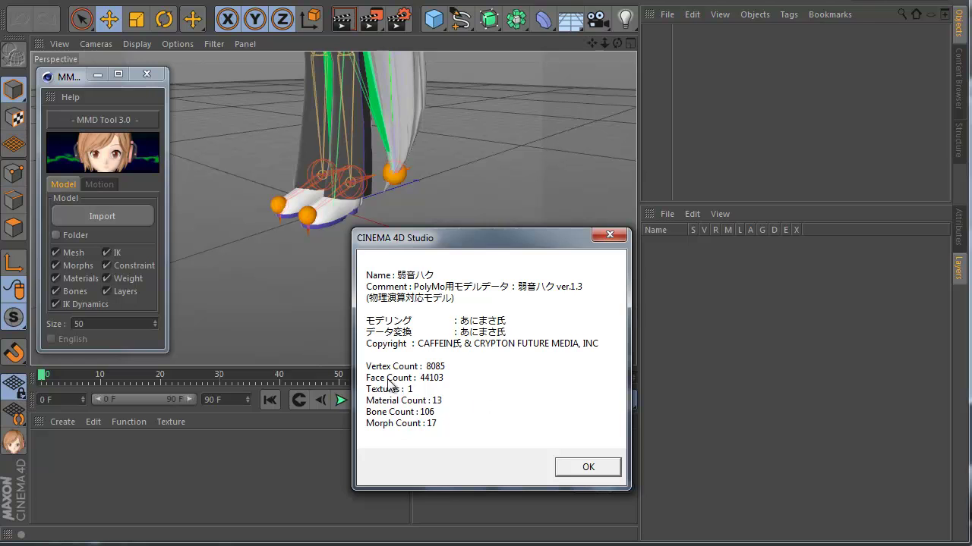
left_click(587, 468)
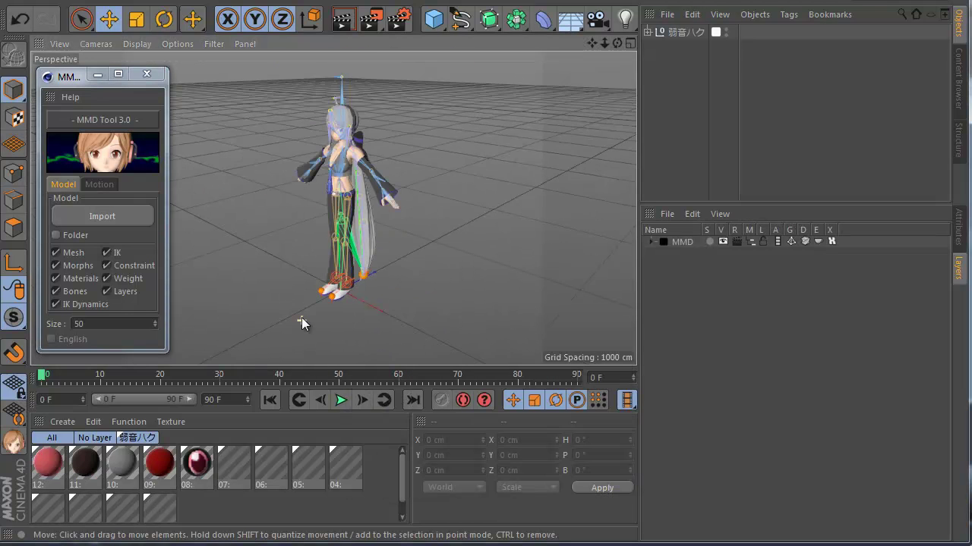
Step: Examine the imported character's skeleton and feet up close, trying out a toe IK controller and undoing it
mouse_move(320, 266)
left_mouse_down("alt")
mouse_move(318, 249)
mouse_move(332, 282)
mouse_move(323, 278)
left_mouse_up("alt")
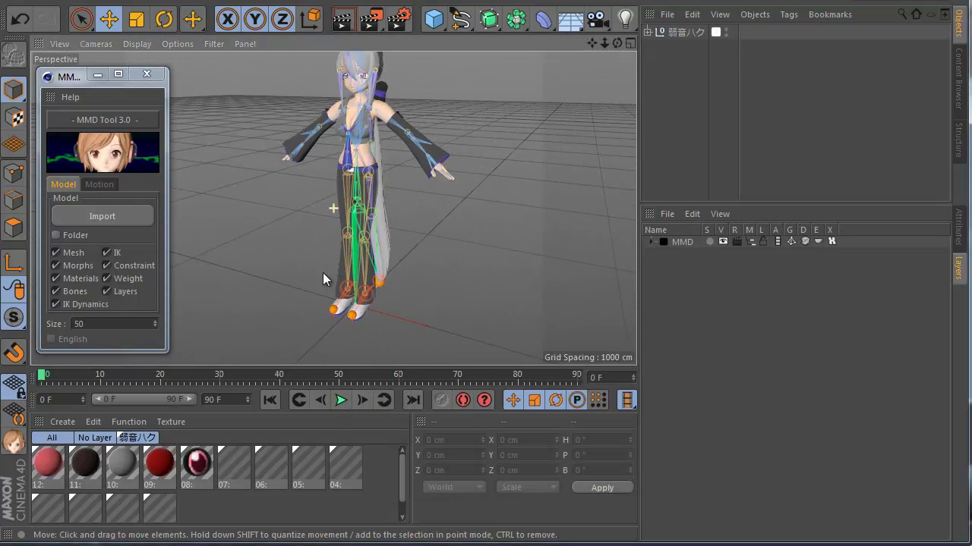
right_click_drag(323, 278, 304, 290, "alt")
right_click_drag(337, 255, 341, 251, "alt")
right_click_drag(280, 253, 348, 284, "alt")
scroll(294, 315, "up", 5)
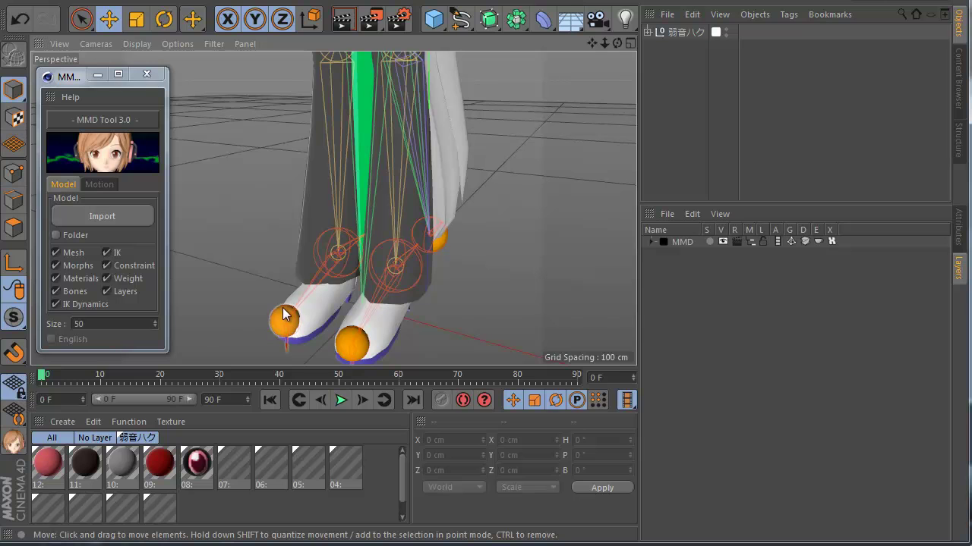
scroll(251, 305, "down", 4)
left_click(265, 303)
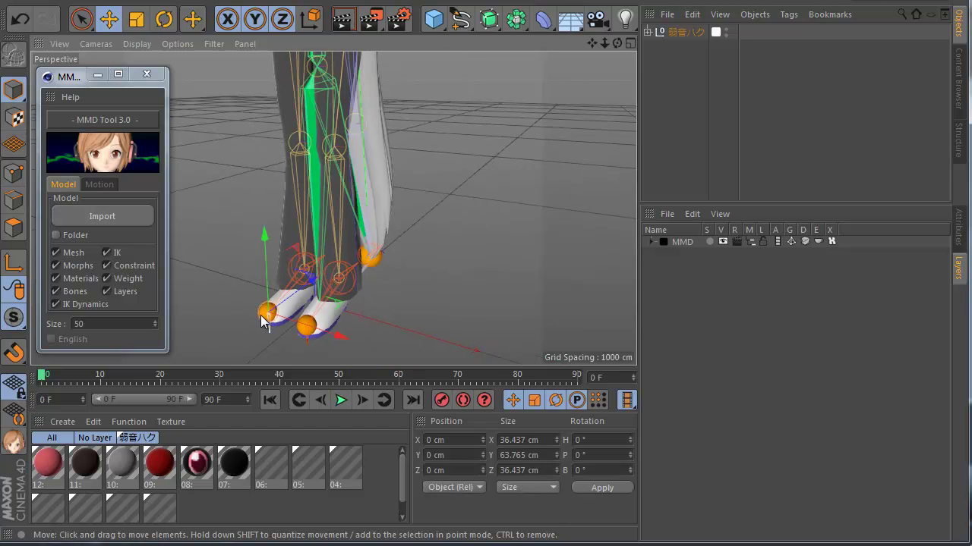
key("ctrl+z")
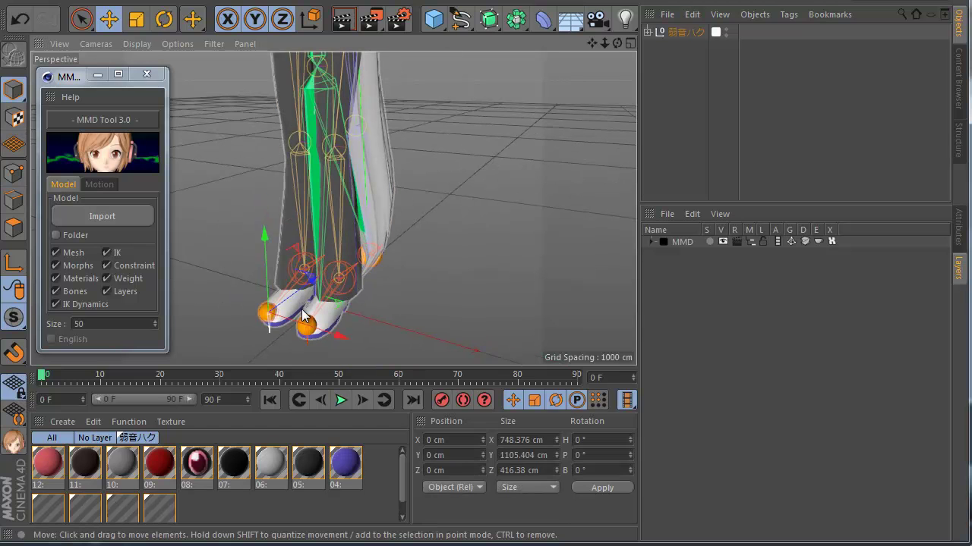
Step: Try moving the ponytail IK controller up and away from the body, and undo the move
left_click(378, 263)
scroll(361, 277, "down", 4)
left_click_drag(390, 317, 418, 269)
key("ctrl+z")
scroll(311, 303, "down", 2)
scroll(311, 306, "up", 2)
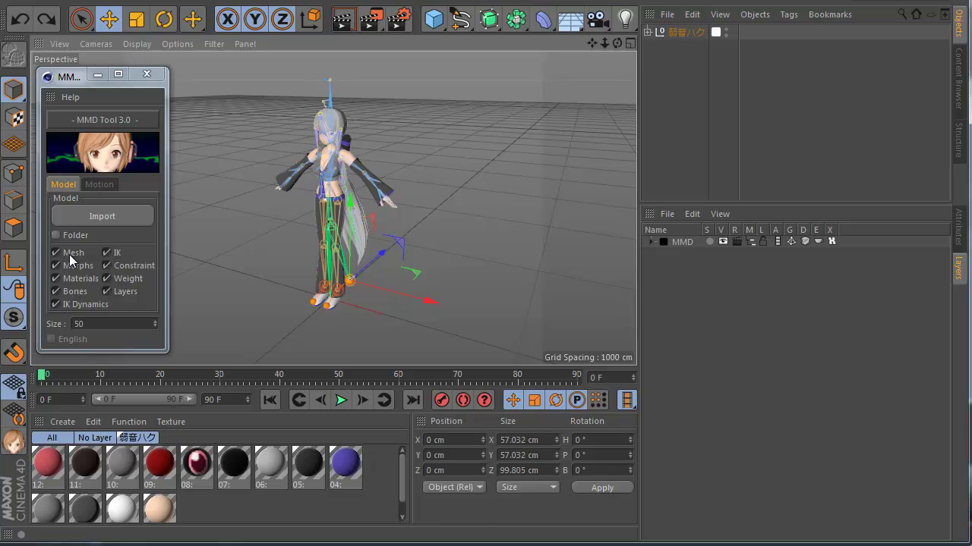
Step: Expand the model's hierarchy and show the properties of the Mesh object's Pose Morph tag
left_click(648, 32)
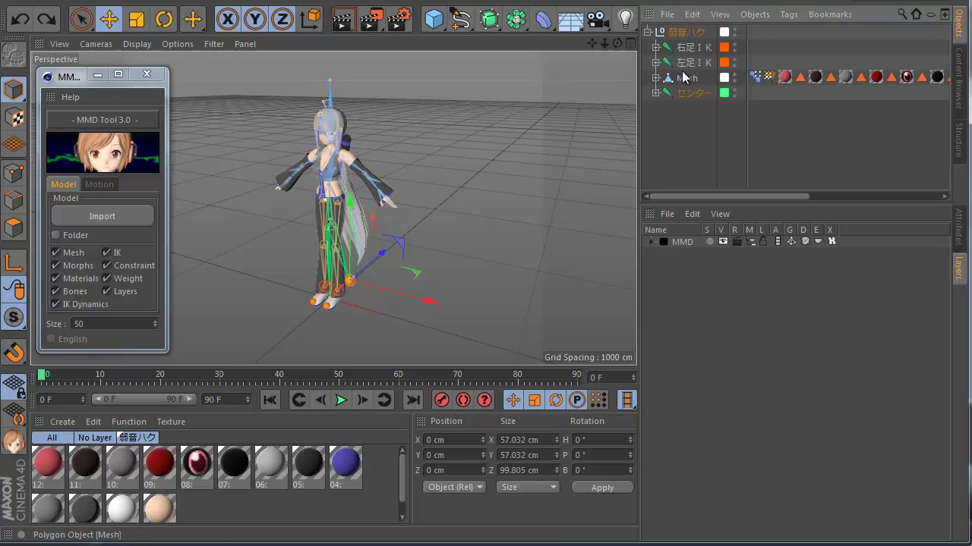
left_click(686, 79)
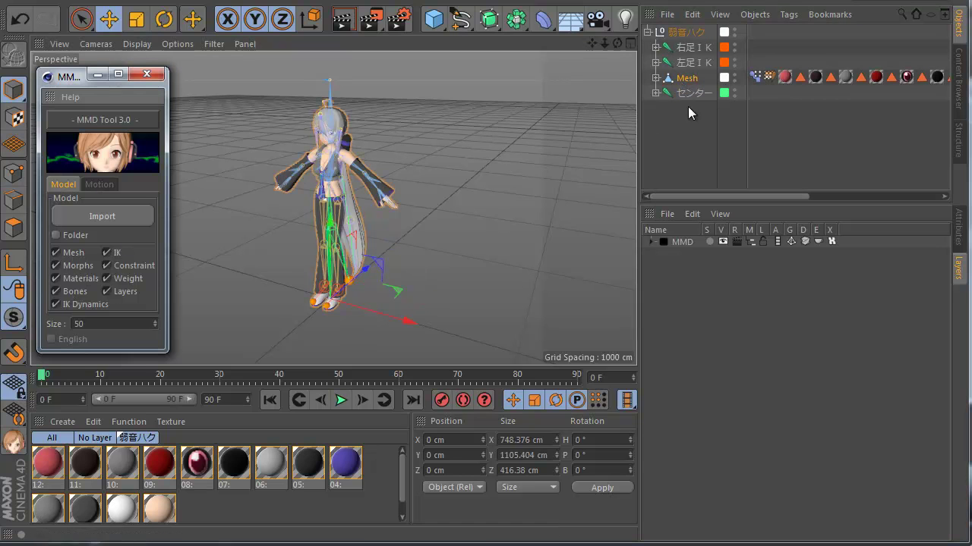
left_click(957, 228)
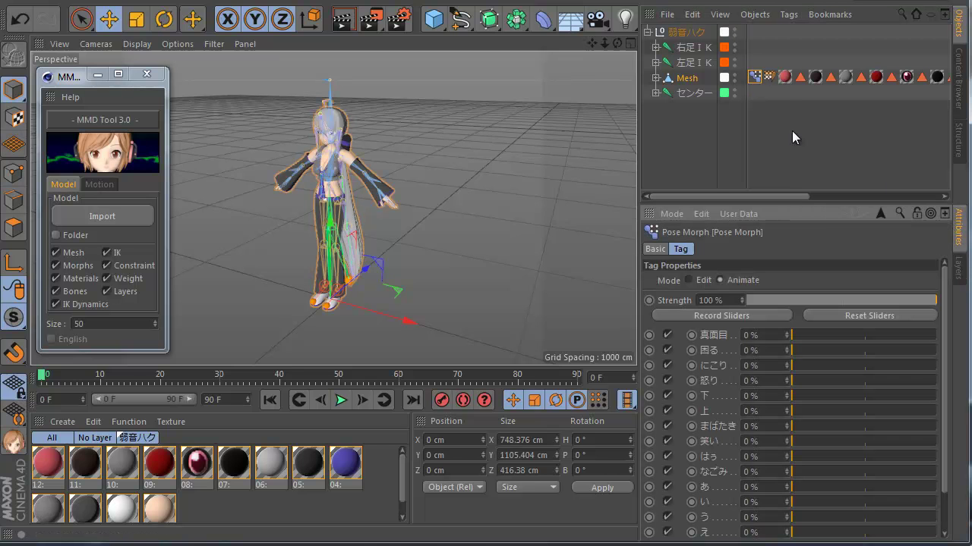
Step: Test the facial morphs on the character's face, setting 下 to 73 %, 笑い to 100 % and あ to 100 %
scroll(343, 138, "up", 3)
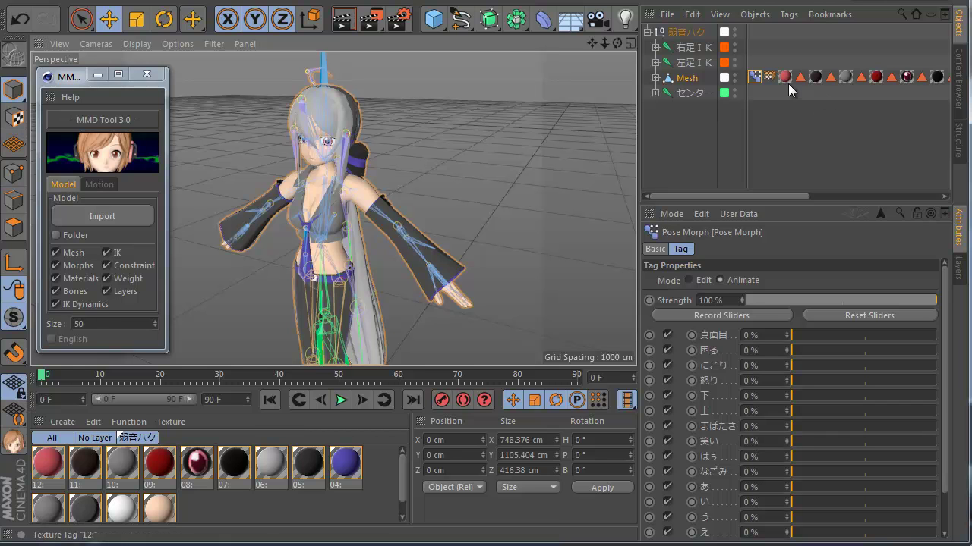
scroll(292, 246, "down", 3)
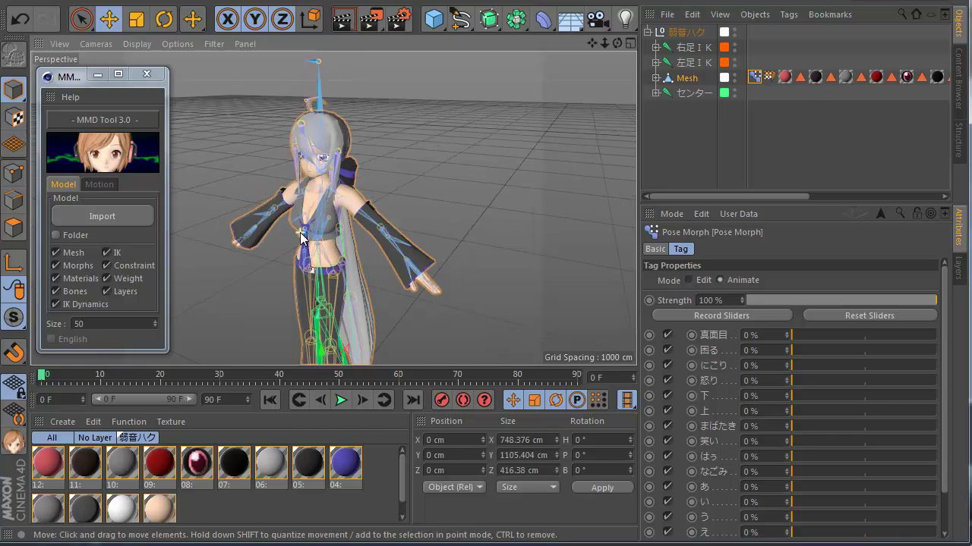
scroll(292, 201, "up", 4)
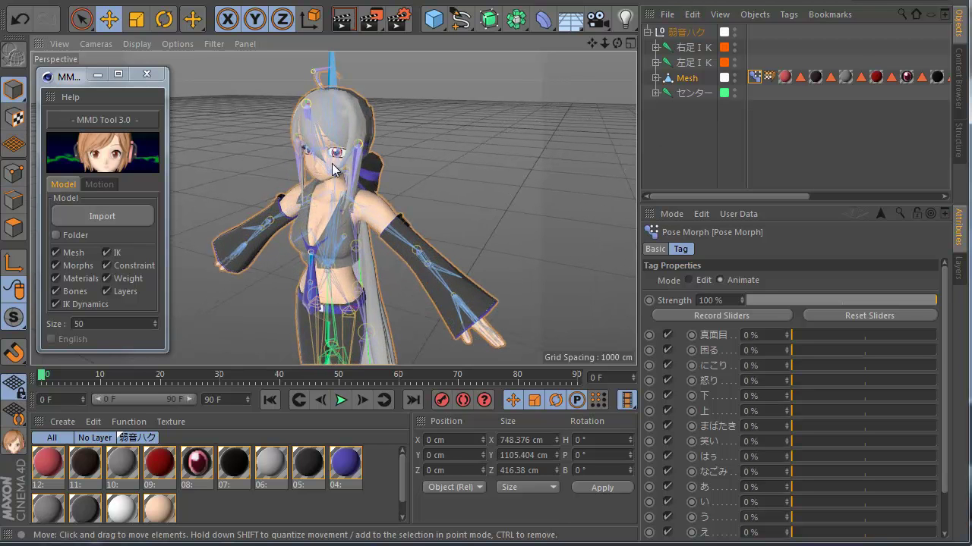
scroll(332, 170, "up", 3)
left_click_drag(841, 336, 891, 335)
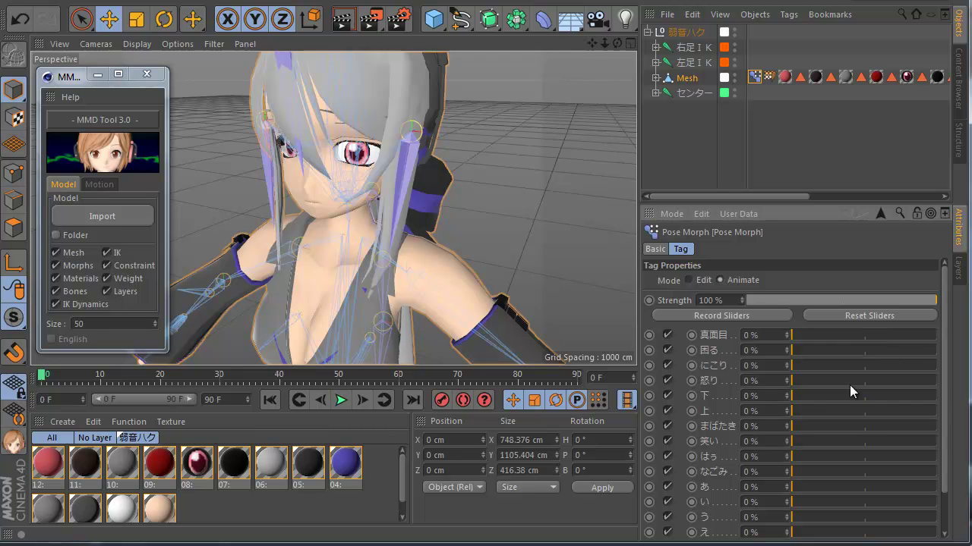
scroll(948, 392, "down", 3)
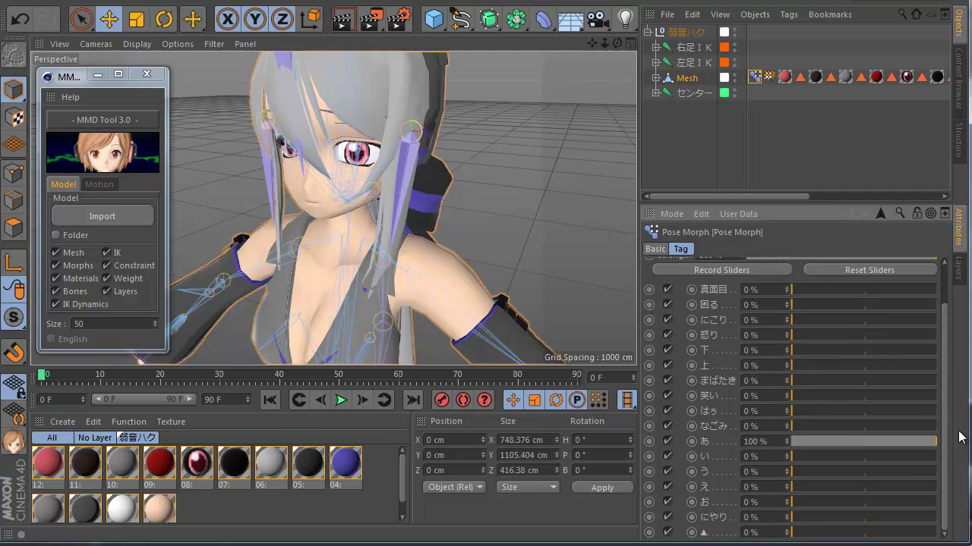
left_click_drag(803, 402, 937, 396)
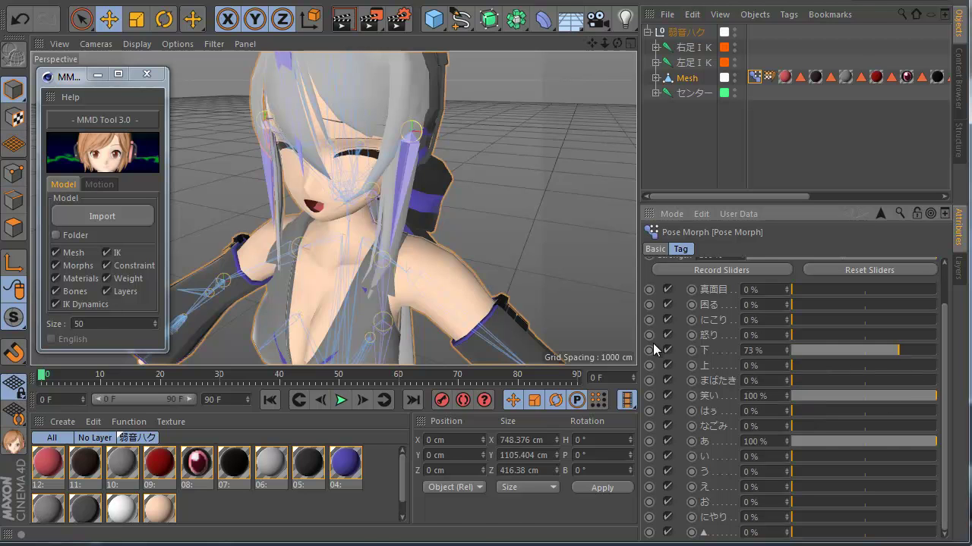
Step: View the changed expression from further away and reset all Pose Morph sliders
scroll(388, 174, "down", 8)
scroll(369, 195, "up", 3)
left_click_drag(369, 199, 372, 226, "alt")
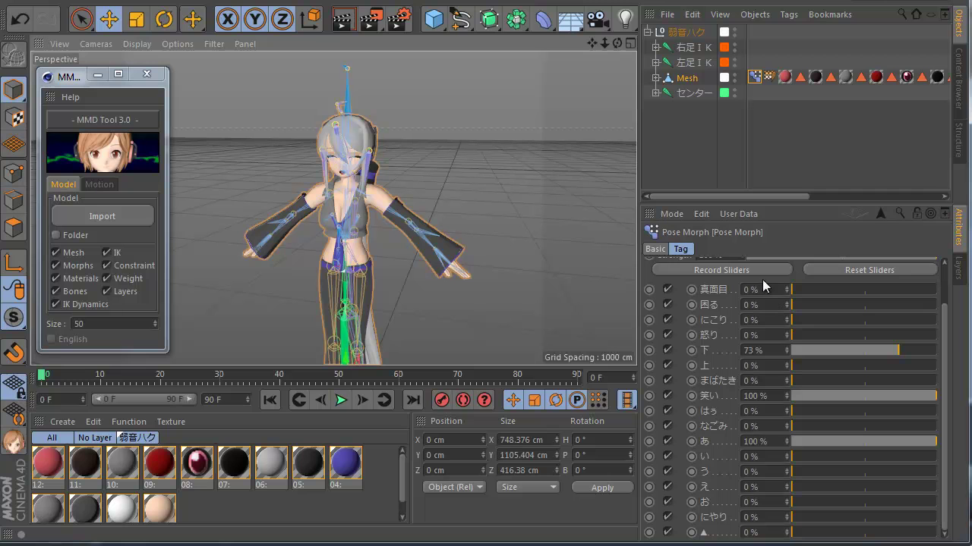
left_click(832, 272)
scroll(292, 200, "down", 3)
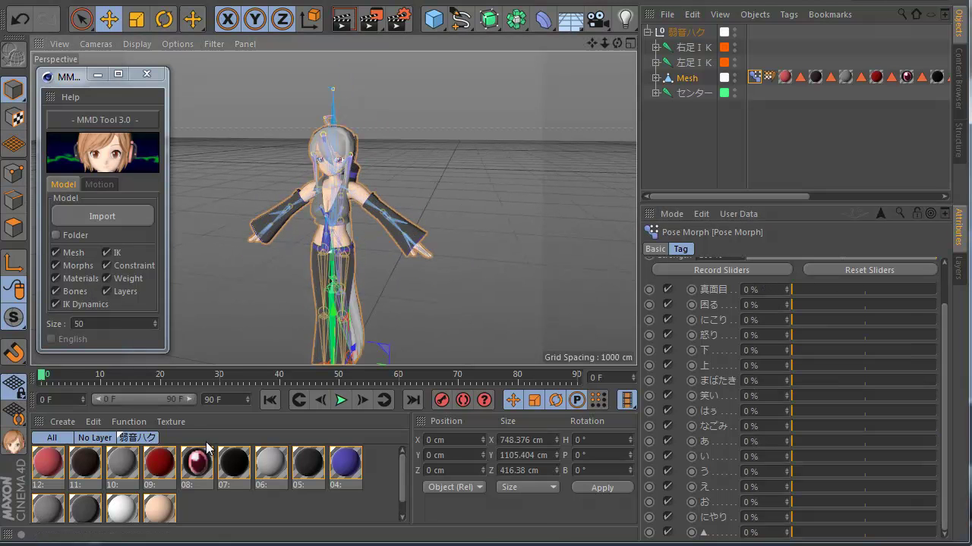
Step: Select all of the model's materials to view their attributes, and check the joints inside the センター hierarchy
left_click(159, 461)
left_click_drag(53, 465, 51, 462)
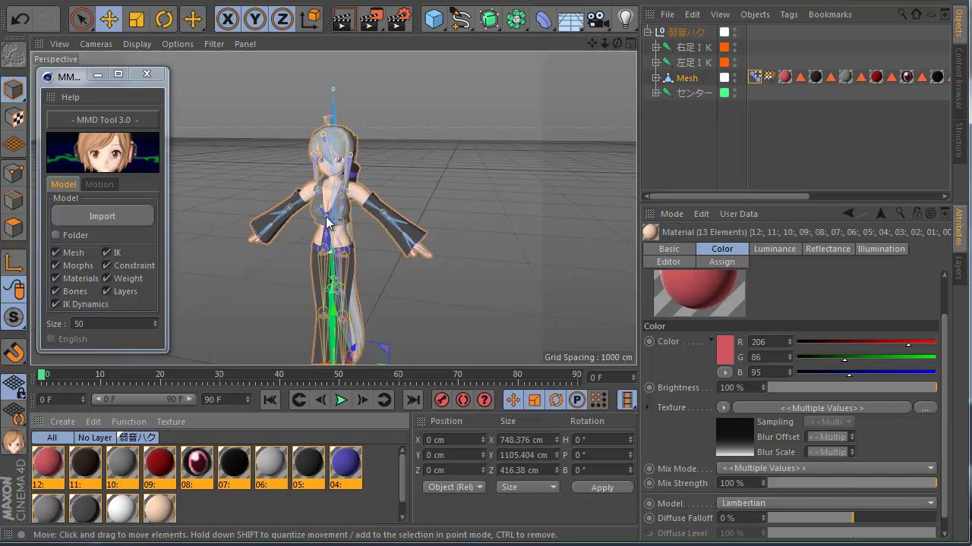
left_click(693, 47)
left_click(656, 93)
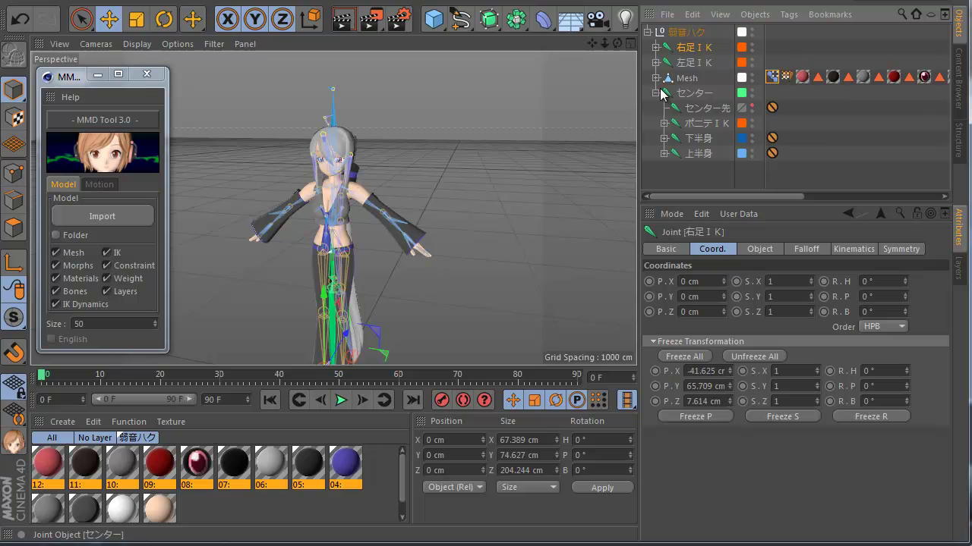
left_click(657, 92)
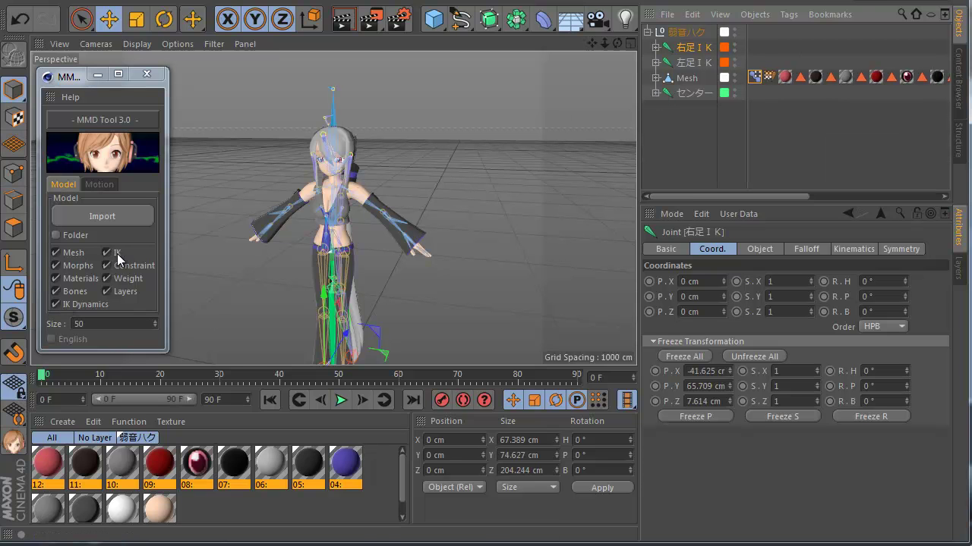
Step: Try raising the left toe IK controller by about 29 cm, and undo the move
scroll(296, 256, "down", 3)
scroll(263, 296, "up", 7)
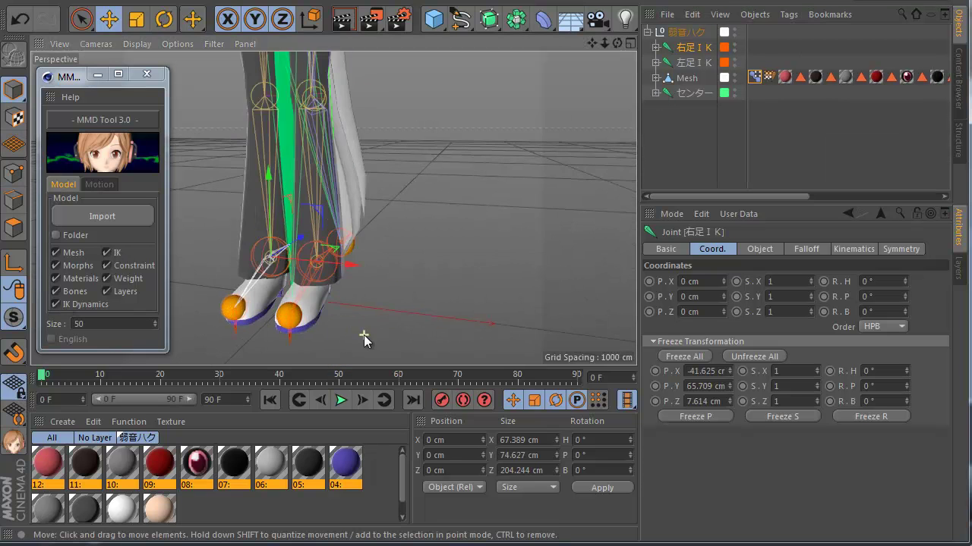
left_click(296, 317)
left_click_drag(293, 282, 301, 260)
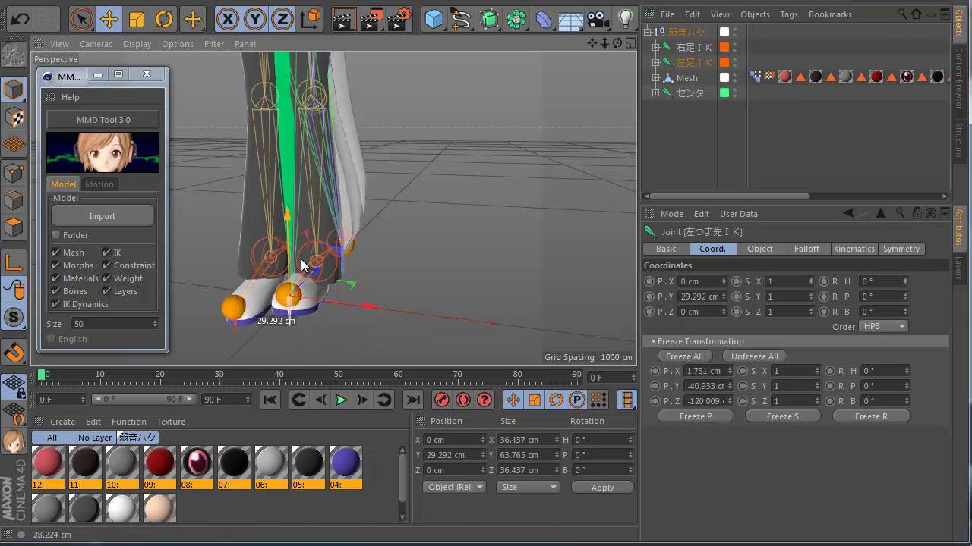
key("ctrl+z")
Step: Try pulling the ponytail IK controller outward, undo the move, and revert the accidental selection of the mesh
left_click(353, 253)
left_click(352, 249)
left_click_drag(387, 300, 441, 274)
key("ctrl+z")
scroll(339, 258, "up", 3)
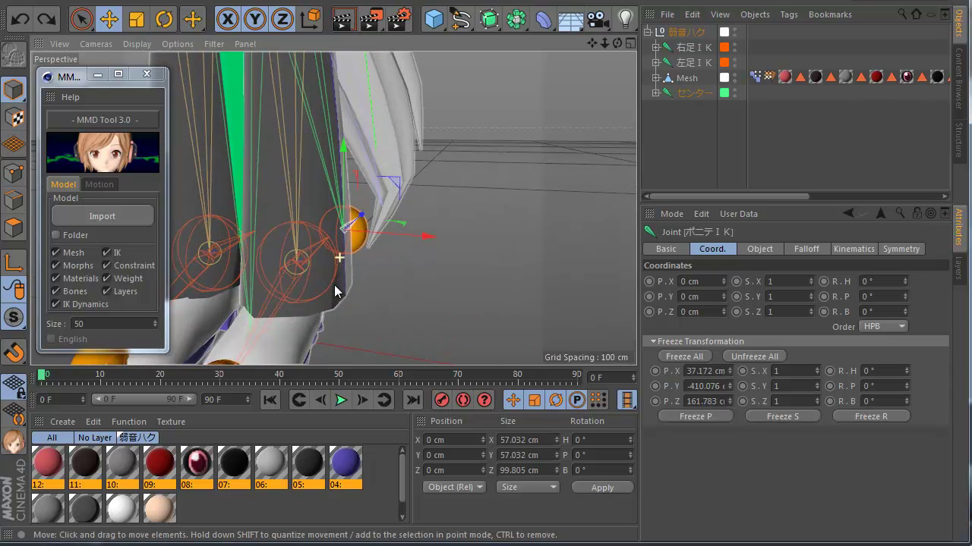
left_click(331, 285)
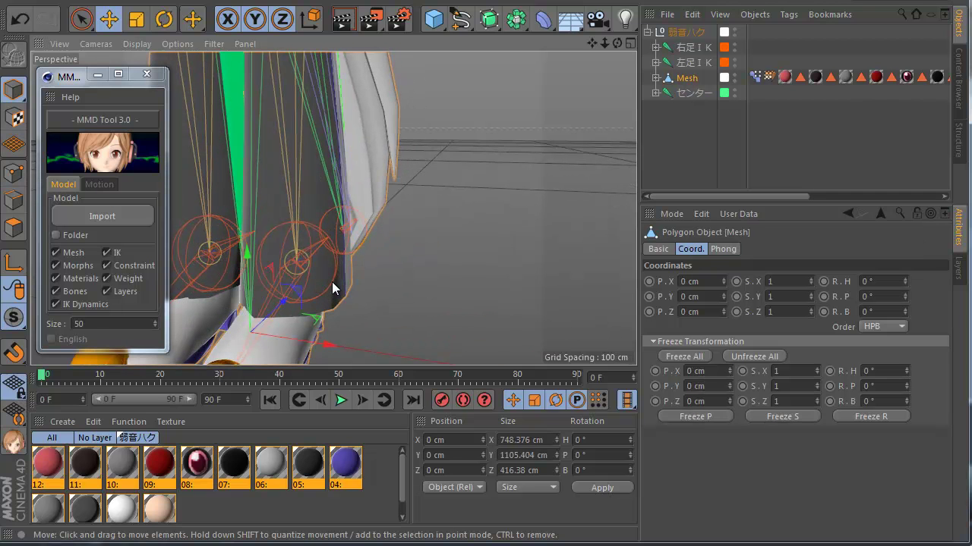
key("ctrl+z")
Step: Lift the character's left leg forward with its foot IK controller, and tilt the foot up with the toe IK controller
scroll(438, 307, "down", 3)
left_click_drag(351, 221, 353, 143)
scroll(335, 336, "down", 5)
left_click_drag(346, 255, 346, 204)
left_click_drag(387, 246, 357, 258)
left_click(287, 290)
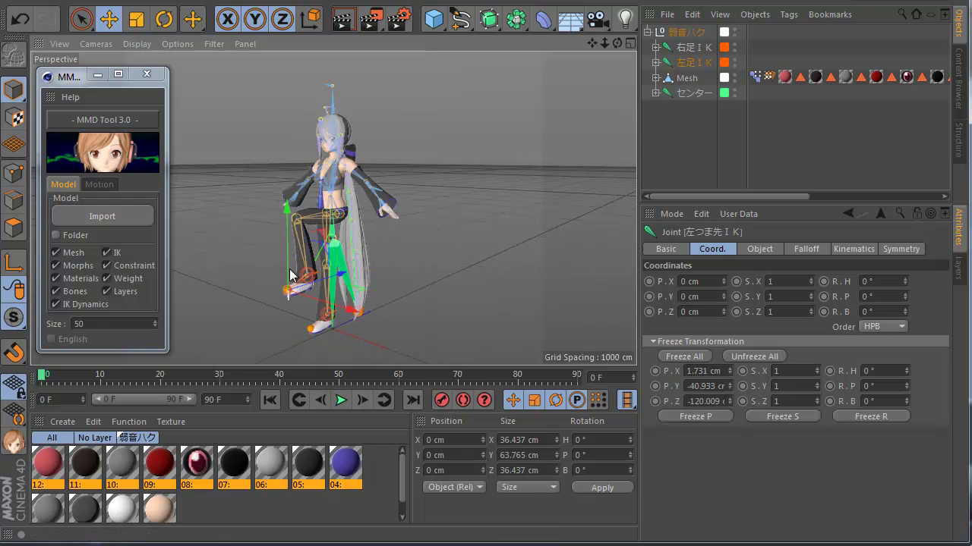
left_click_drag(291, 275, 368, 304)
Step: Move the ponytail IK controller outward and up to about X 193, Y 231, Z 211 cm
left_click(364, 319)
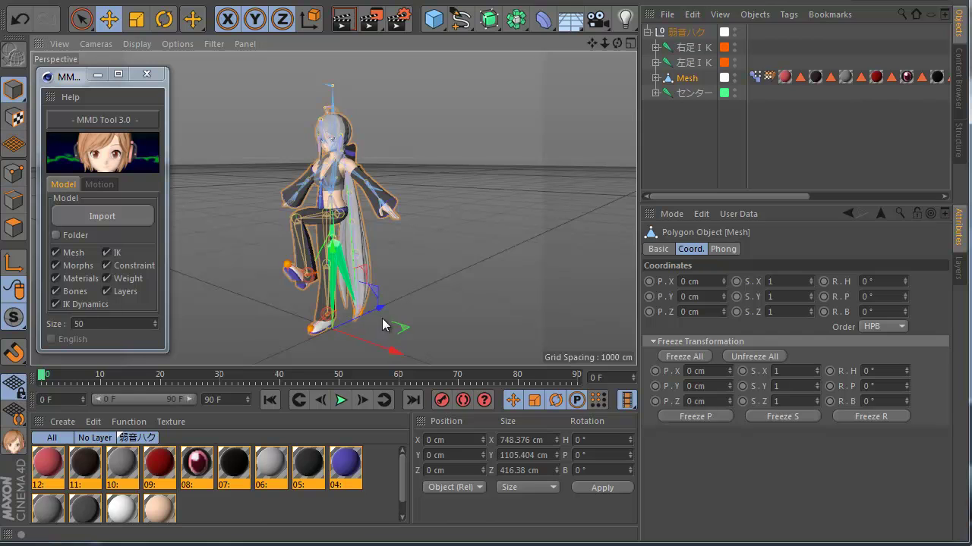
left_click(383, 324)
left_click(360, 317)
left_click_drag(359, 317, 417, 274)
scroll(429, 287, "down", 3)
scroll(385, 303, "up", 3)
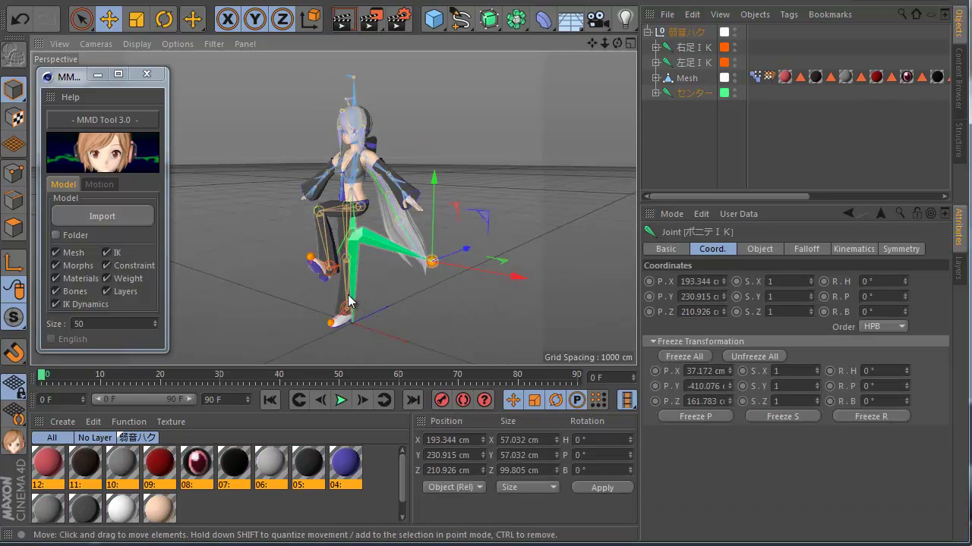
scroll(372, 292, "up", 2)
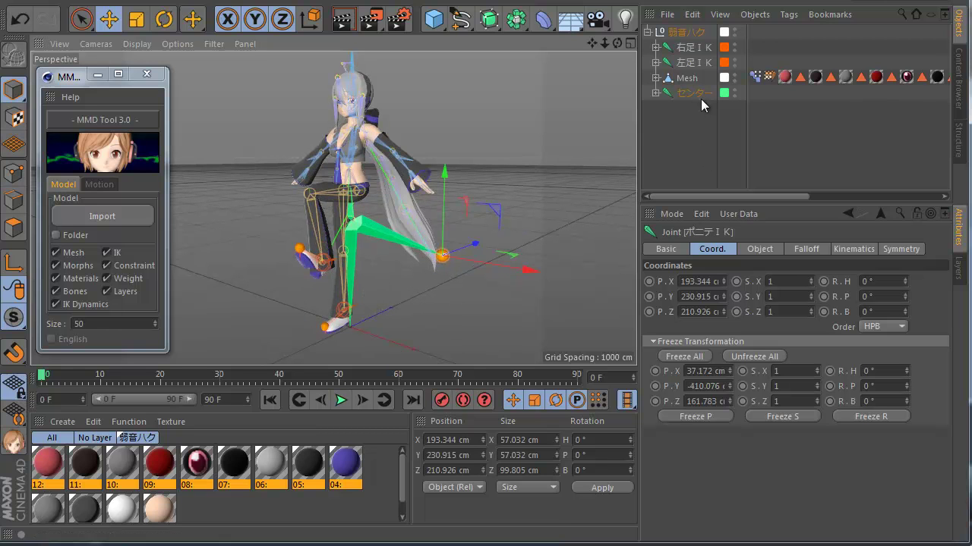
Step: Set the left foot IK controller's (左足ＩＫ) Y and Z positions to 0 cm to lower the leg
left_click(691, 48)
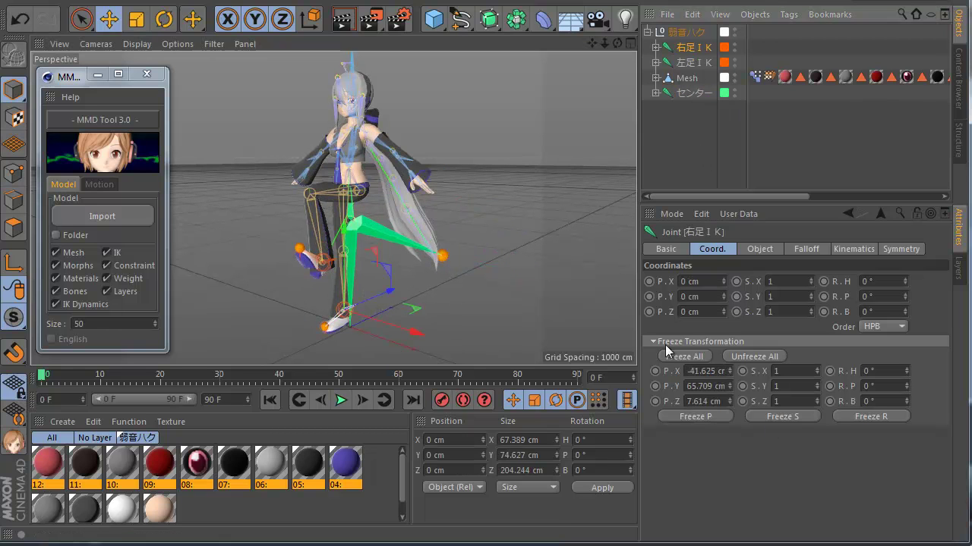
left_click(692, 64)
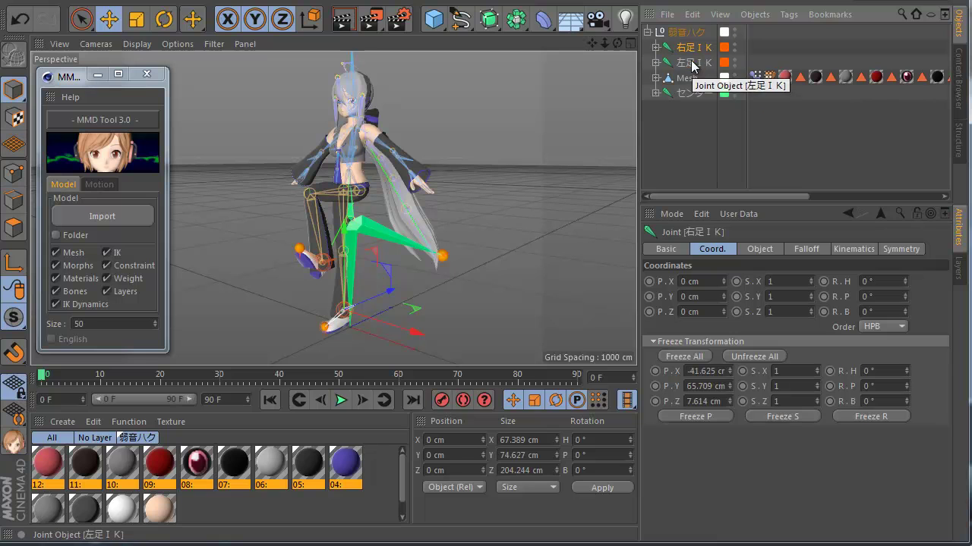
double_click(707, 295)
type("0")
double_click(703, 313)
type("0")
key("Return")
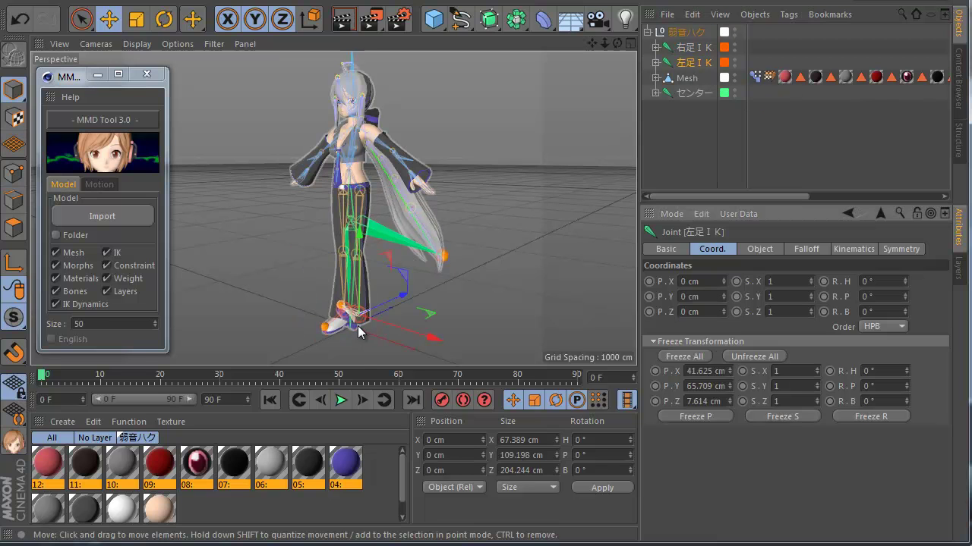
Step: Return the ponytail IK controller (ポニテＩＫ) to its rest position by setting its X, Y and Z positions to 0 cm
scroll(376, 319, "up", 3)
left_click(469, 234)
double_click(697, 282)
type("0")
key("Tab")
type("0")
key("Tab")
type("0")
key("Return")
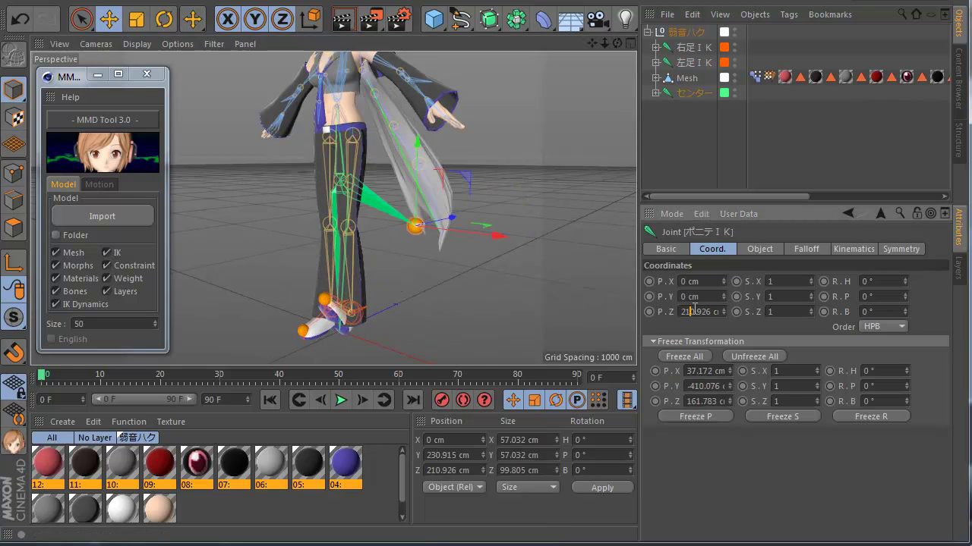
Step: Set the left toe IK controller's (左つま先ＩＫ) Y position to 0 cm to level the foot
left_click(333, 298)
left_click(325, 299)
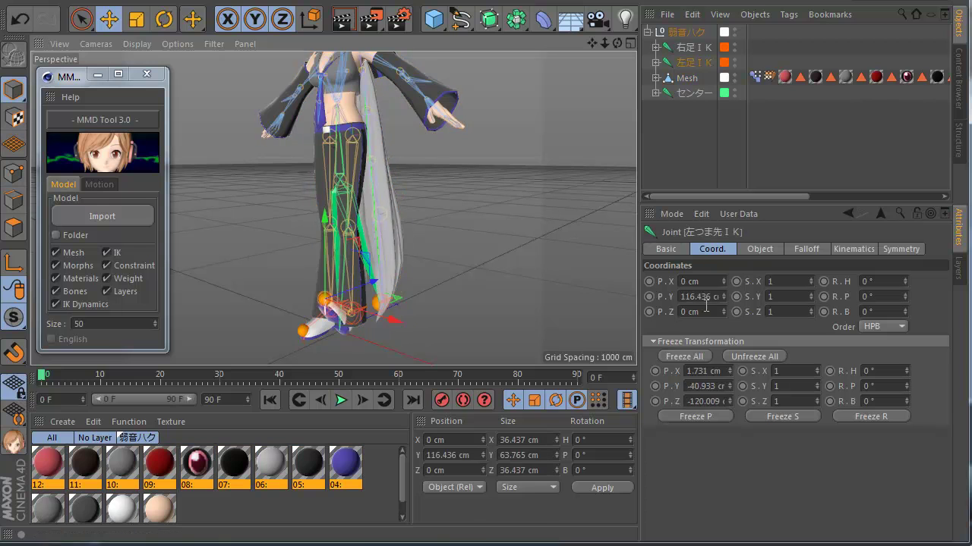
double_click(709, 299)
type("0")
key("Return")
scroll(340, 319, "down", 3)
scroll(336, 304, "up", 2)
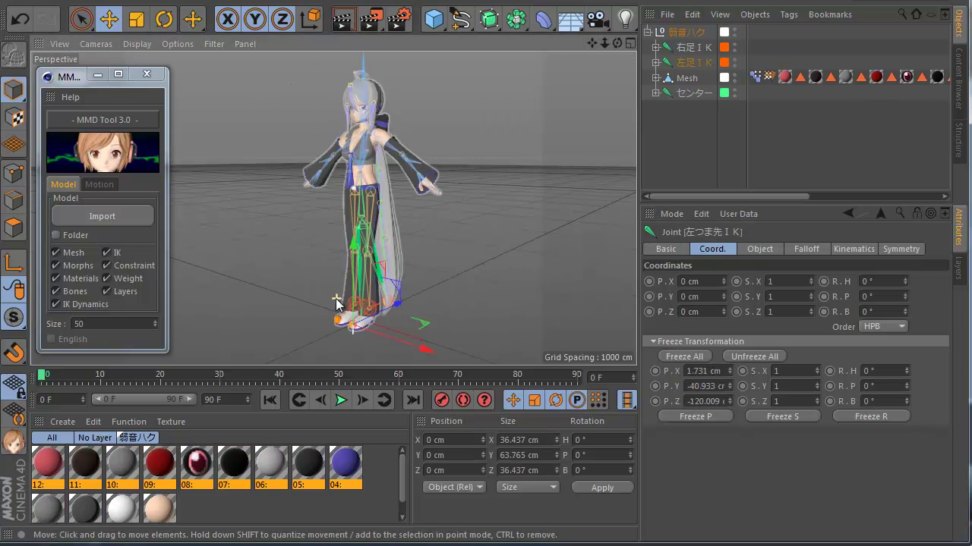
Step: Shift the left toe IK controller slightly, then move the left foot to about X 176, Y 183, Z 188 cm and the right foot outward
left_click_drag(339, 339, 393, 313)
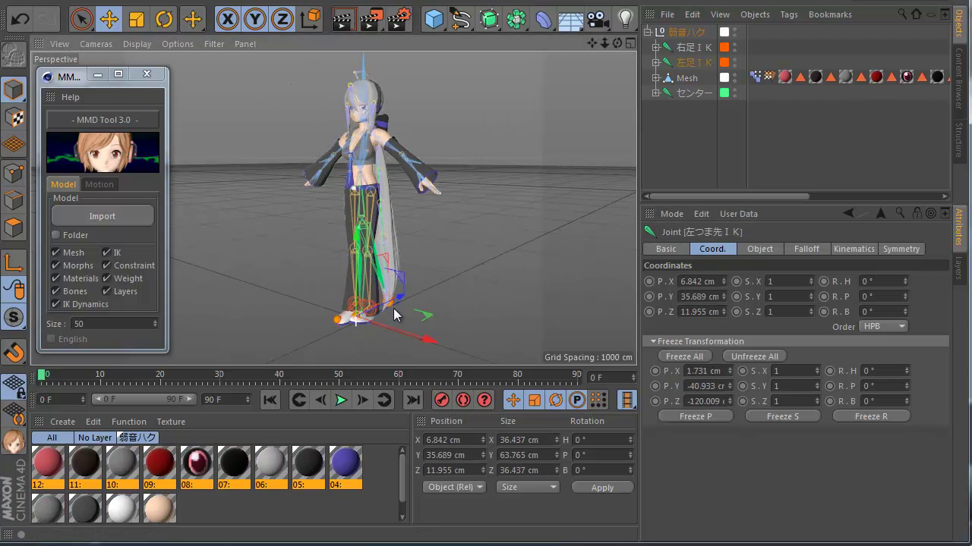
left_click(711, 66)
left_click_drag(603, 110, 670, 73)
left_click(695, 52)
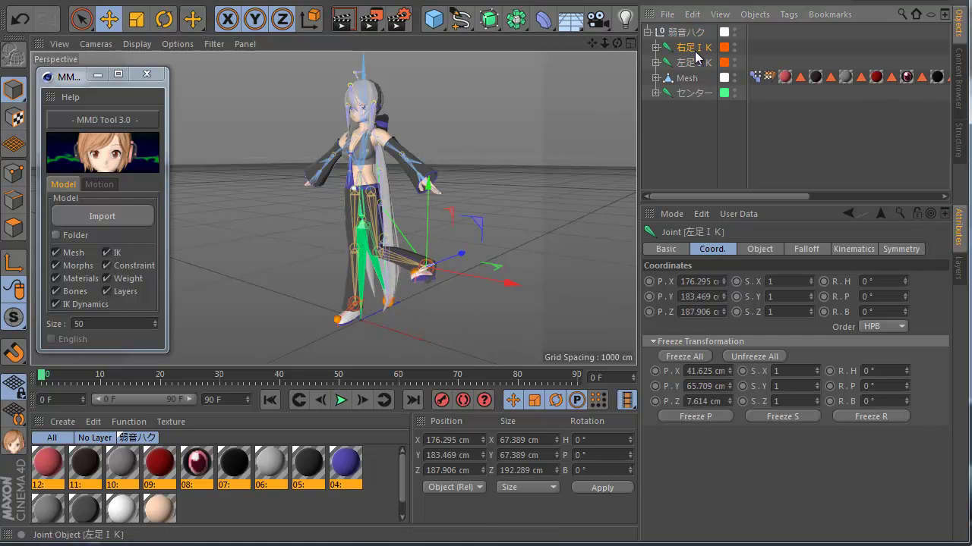
left_click_drag(575, 250, 517, 215)
left_click(390, 299)
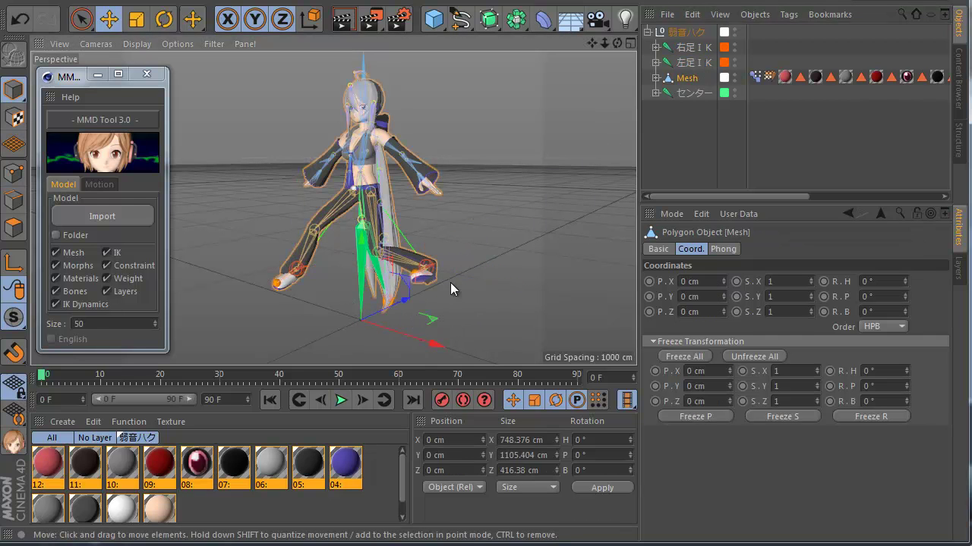
Step: Select the 弱音ハク root with all its children, apply Reset PSR to restore the rest pose, and clear the selection
left_click(705, 147)
right_click(681, 38)
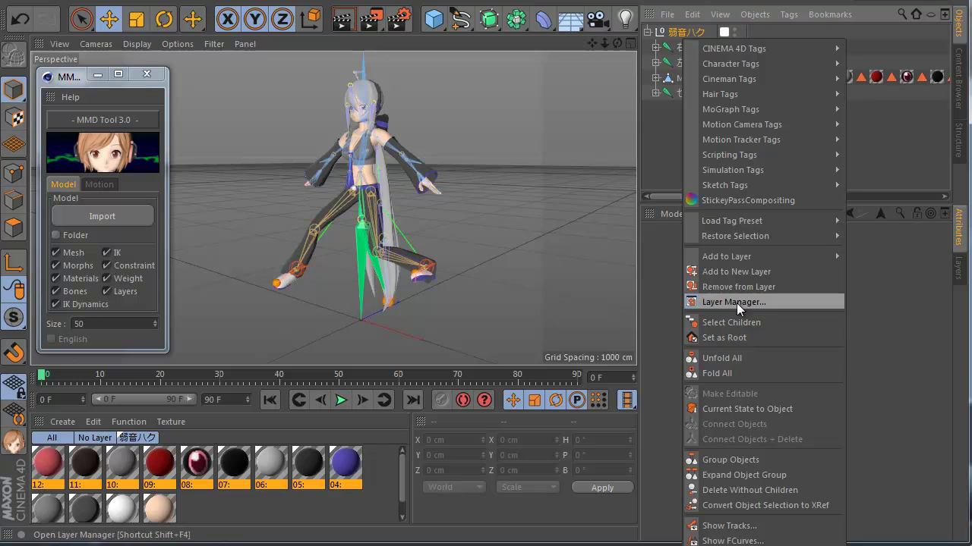
left_click(734, 321)
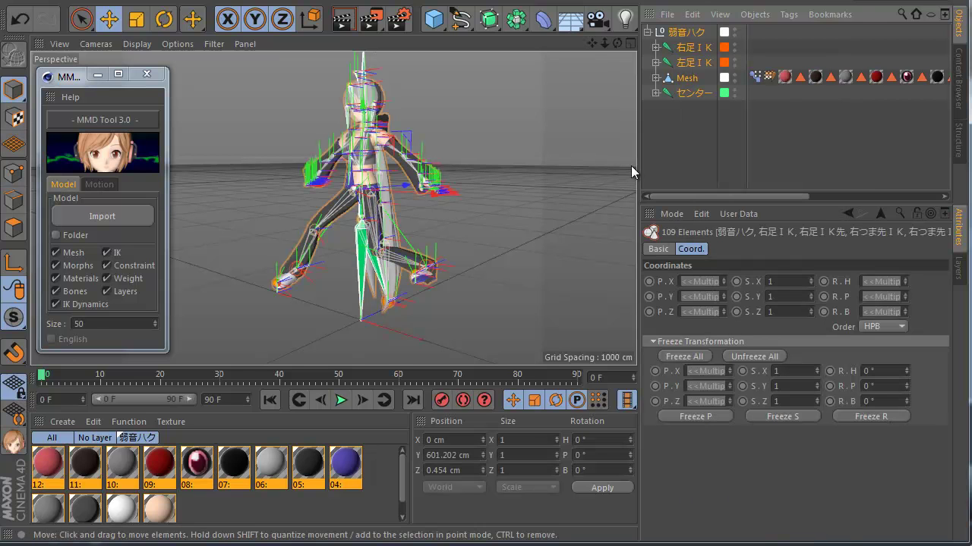
left_click(522, 1)
mouse_move(528, 37)
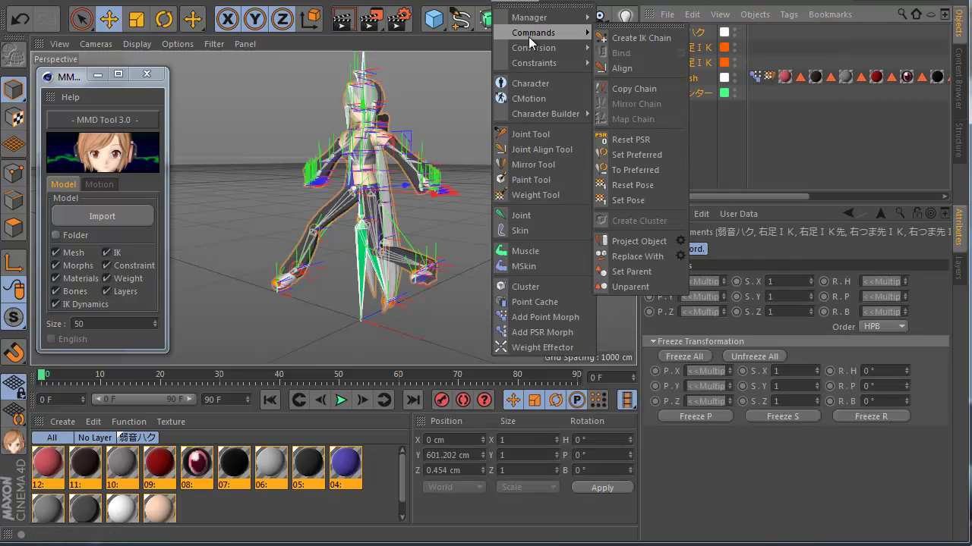
left_click(633, 142)
left_click(694, 152)
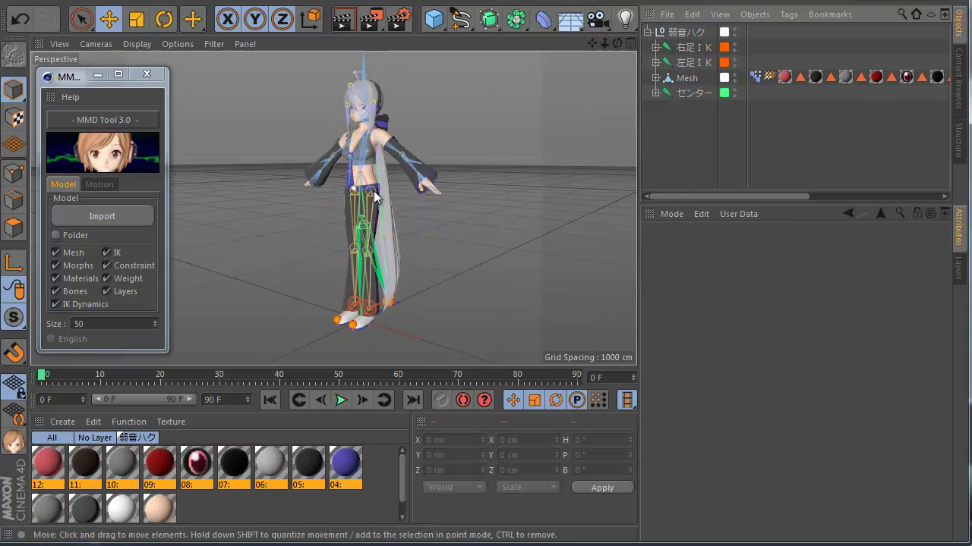
Step: Examine the character's rest pose from the foot and ponytail controllers up to the torso and tie joints
scroll(343, 261, "down", 3)
scroll(343, 261, "up", 2)
scroll(353, 169, "up", 3)
scroll(334, 244, "down", 3)
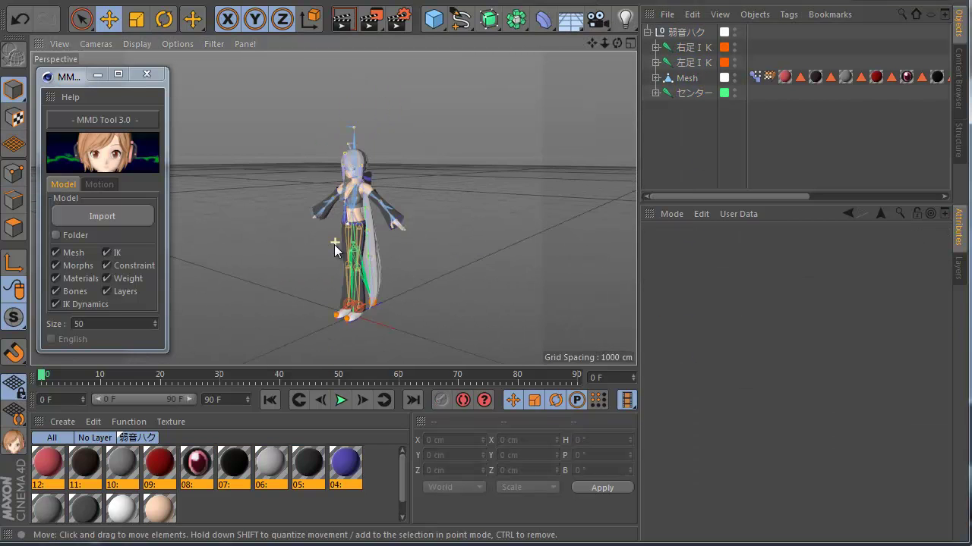
scroll(333, 244, "up", 1)
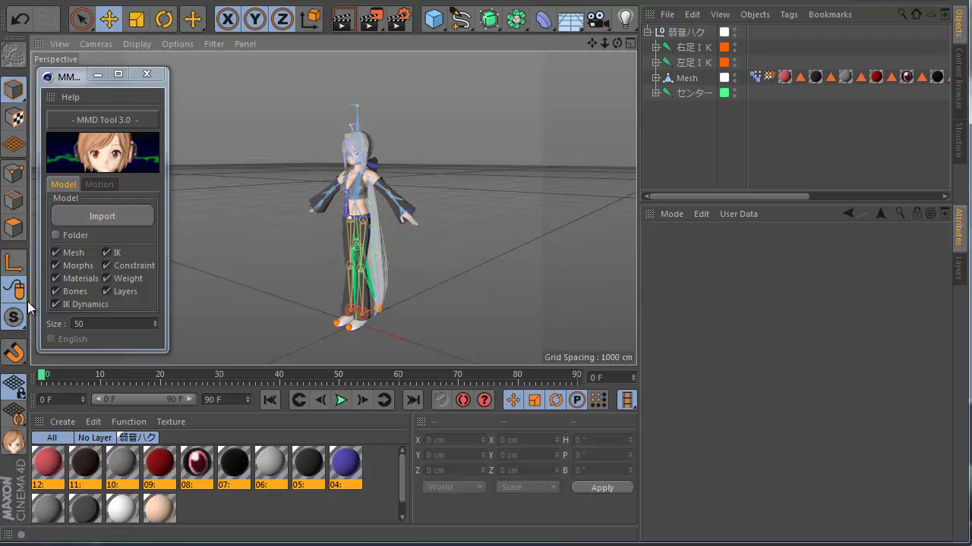
scroll(281, 288, "down", 1)
scroll(327, 307, "up", 3)
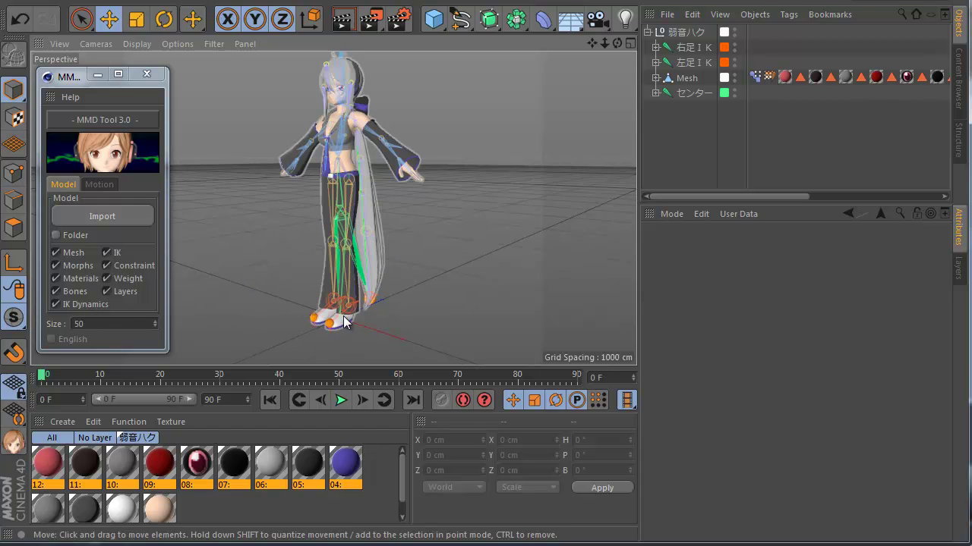
scroll(343, 319, "up", 2)
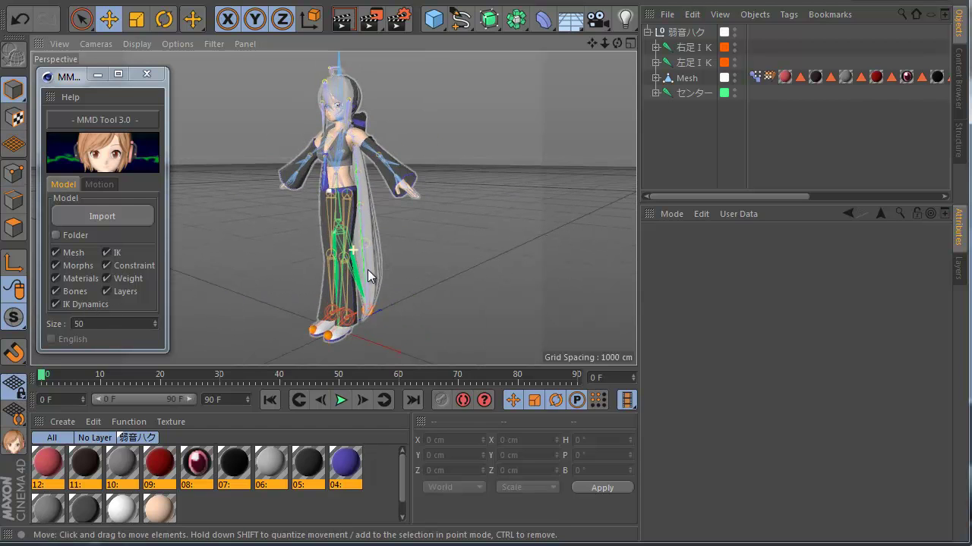
left_click(353, 334)
left_click(425, 317)
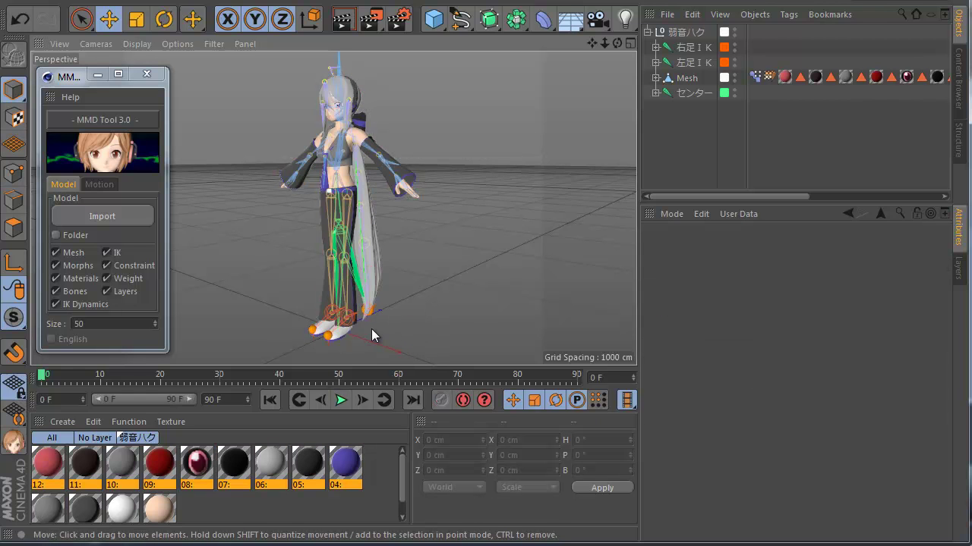
scroll(345, 122, "up", 3)
scroll(334, 129, "up", 4)
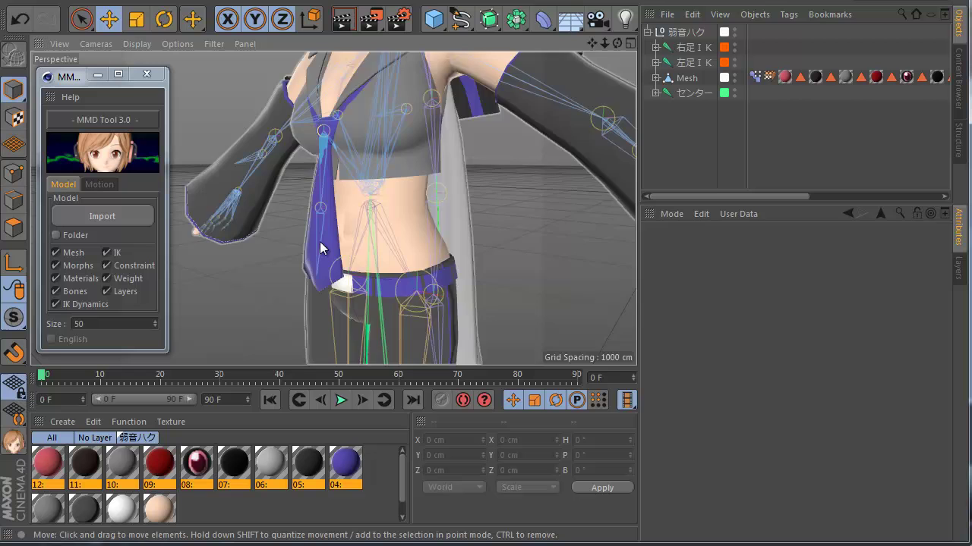
scroll(319, 241, "down", 5)
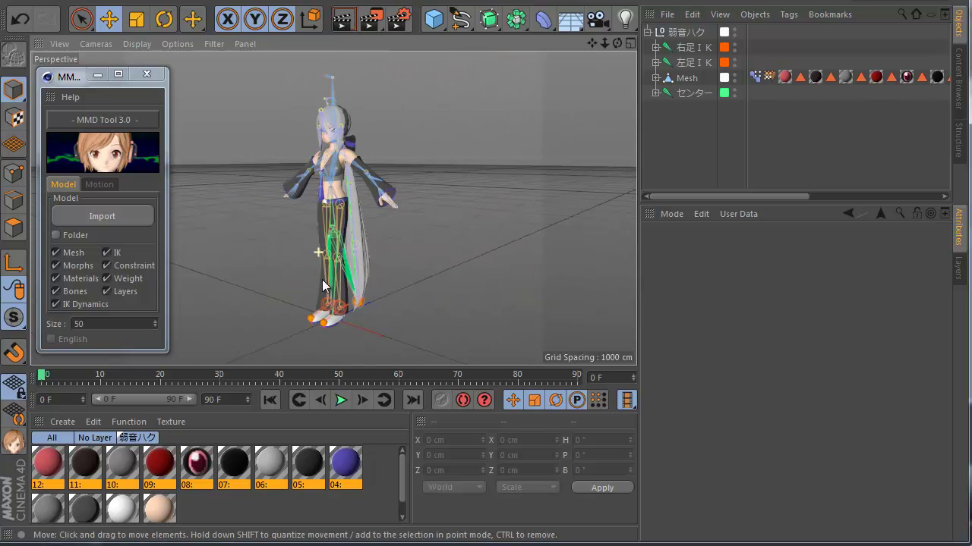
scroll(322, 286, "up", 1)
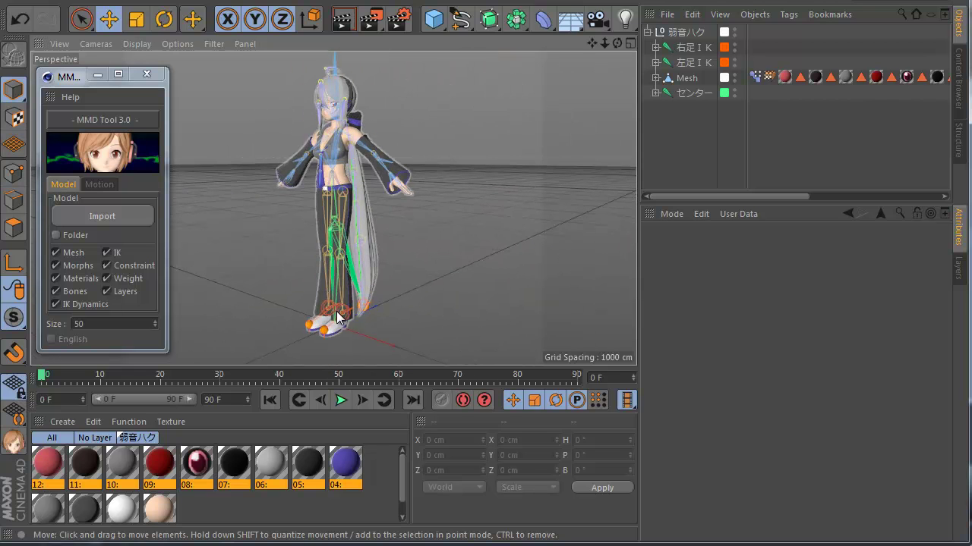
Step: Move the ponytail IK controller up and outward, ending at about X 218, Y 514, Z 279 cm, while playing the animation to test its dynamics
left_click(368, 311)
left_click_drag(367, 312, 477, 182)
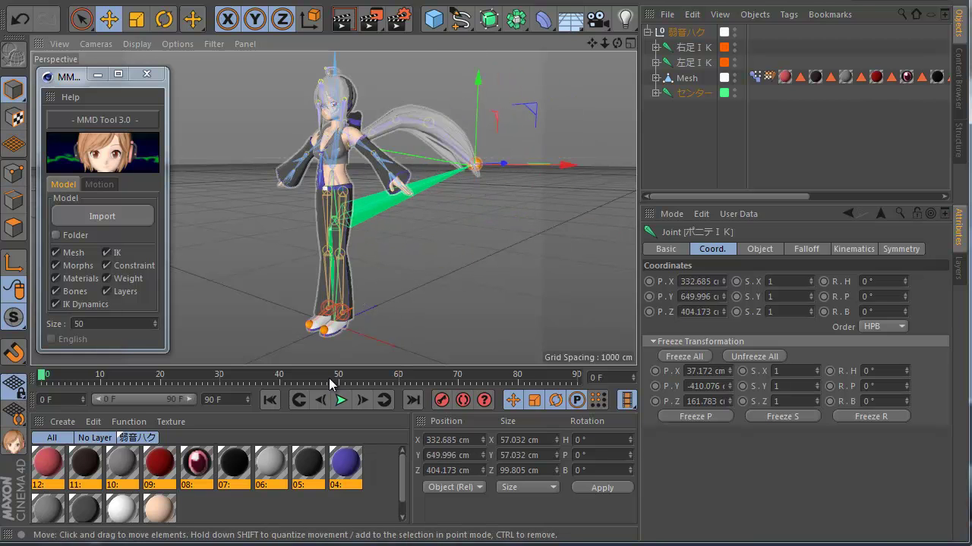
left_click(341, 400)
left_click_drag(428, 302, 412, 324)
scroll(368, 138, "up", 3)
scroll(389, 174, "down", 2)
scroll(390, 179, "down", 1)
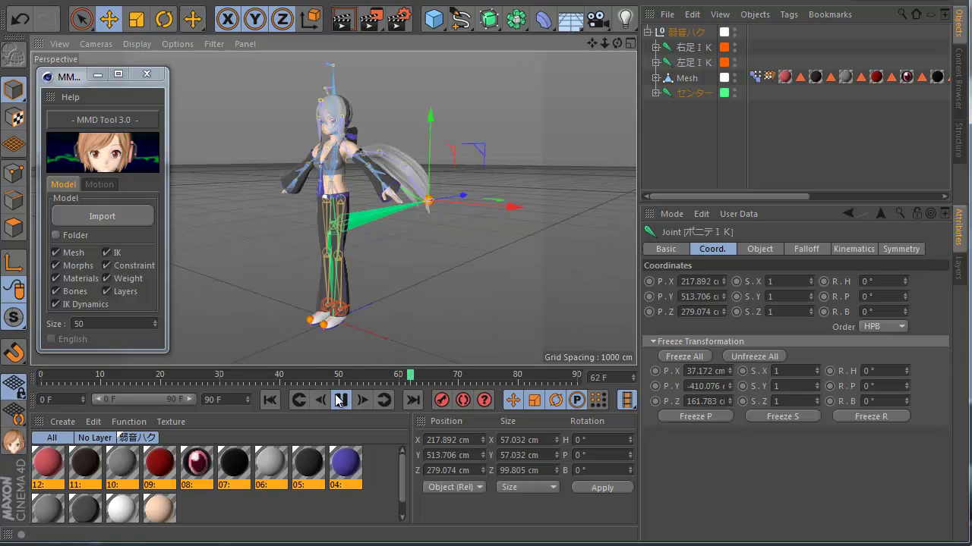
left_click(269, 401)
Step: Unfold the character's whole hierarchy and inspect the Dynamics settings of the IK tag on the ポニテ２ joint
right_click(689, 59)
left_click(759, 352)
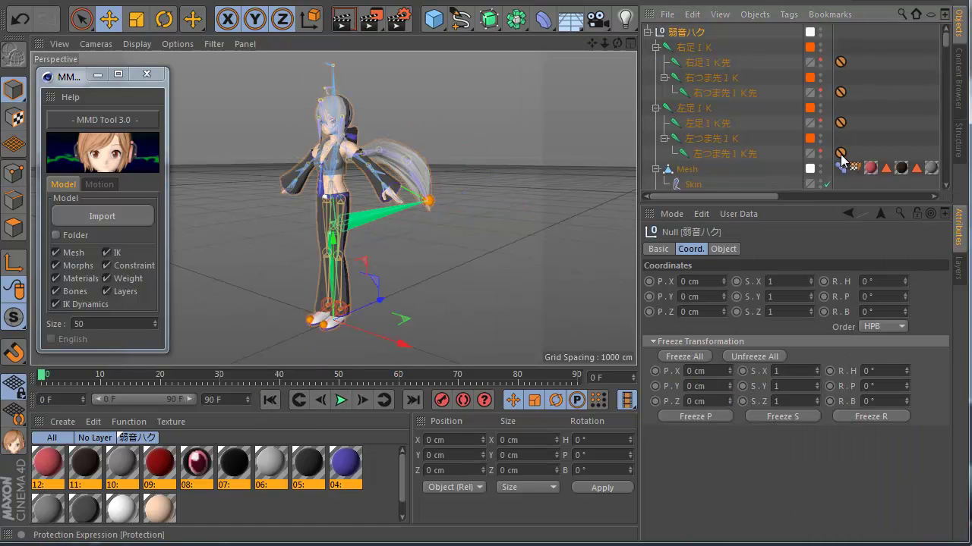
scroll(839, 158, "down", 5)
scroll(840, 157, "down", 10)
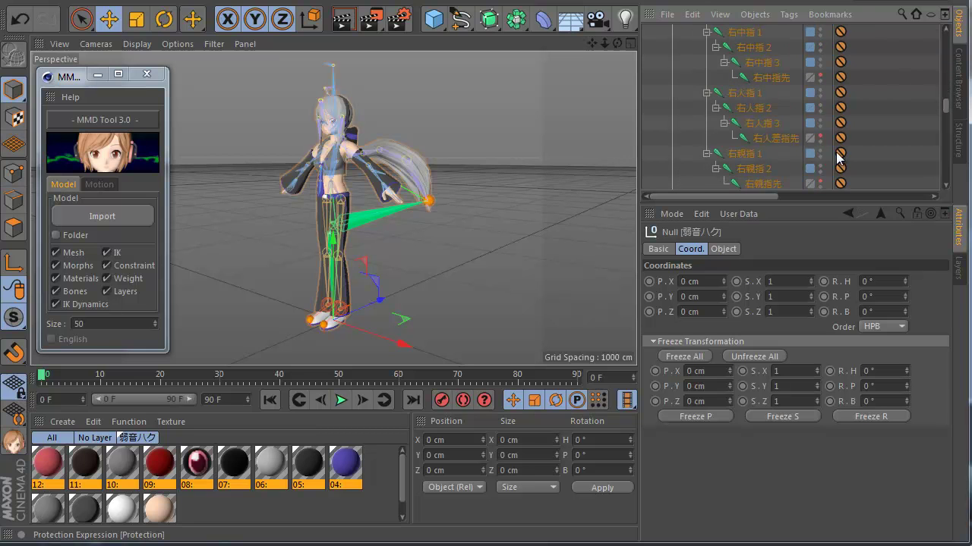
scroll(838, 157, "down", 5)
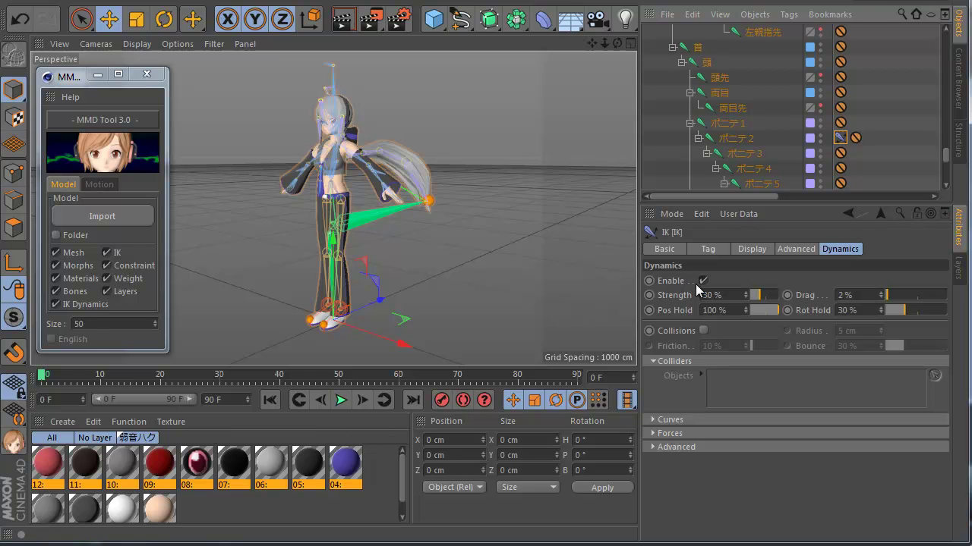
left_click(471, 229)
left_click(390, 156)
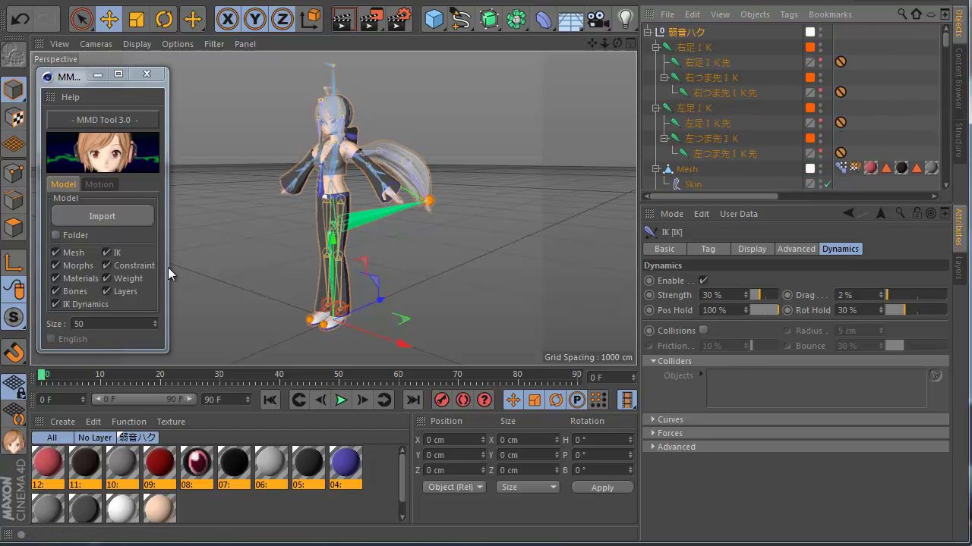
Step: Inspect the Protection tags on the 右足ＩＫ先 and 右髪 joints and the PSR Constraint tag on the 右目 joint
scroll(274, 304, "down", 3)
scroll(300, 247, "up", 8)
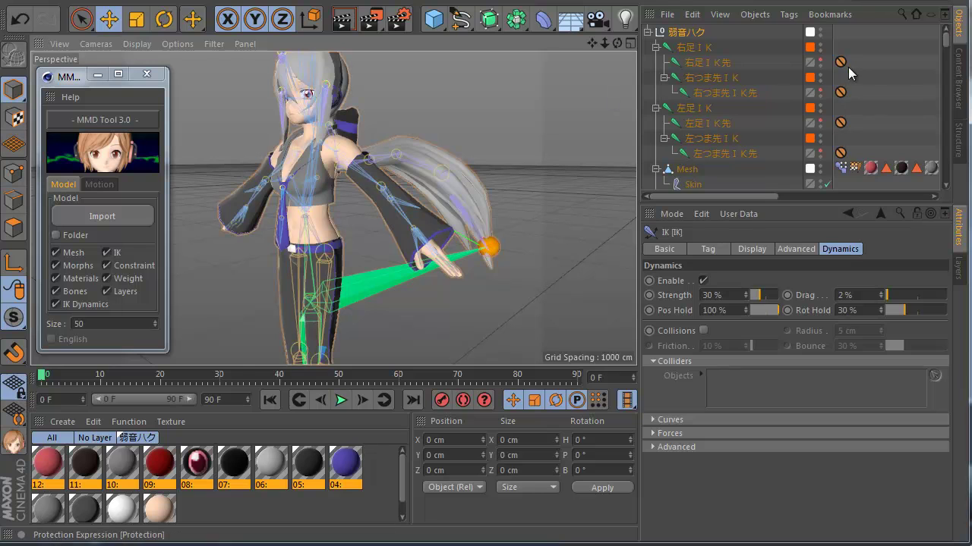
left_click(841, 63)
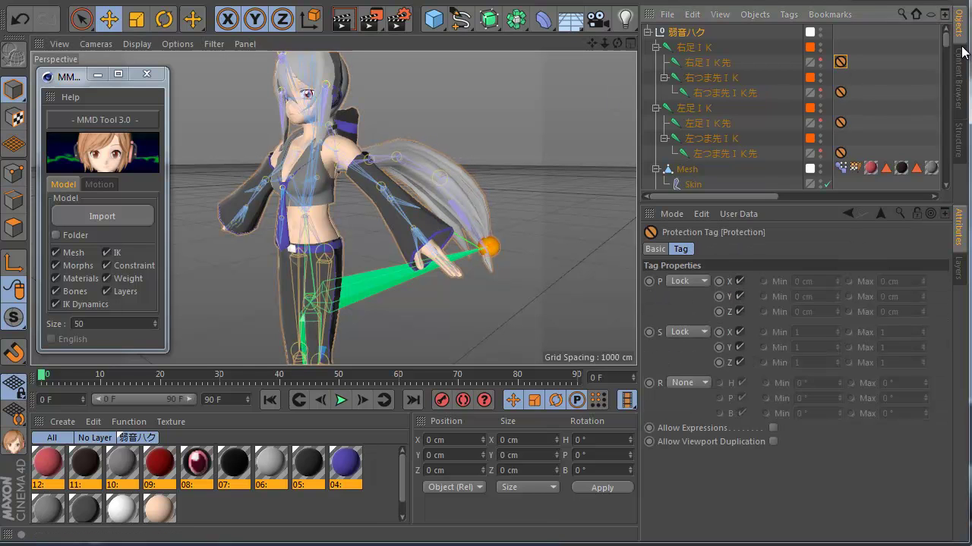
scroll(880, 114, "down", 10)
left_click(855, 136)
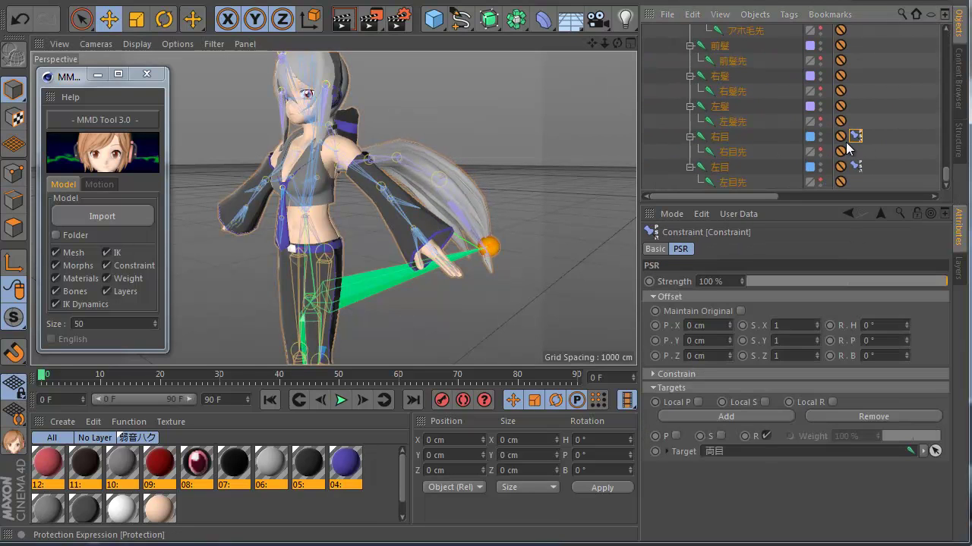
left_click(840, 76)
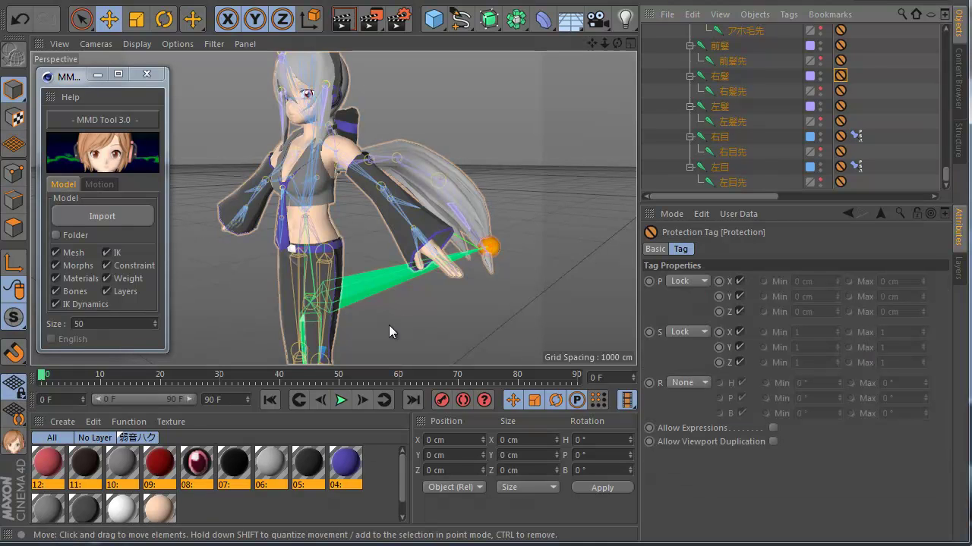
Step: Select the 左腕 joint at the character's left shoulder and rotate it to a bank of about 37° to lower the arm
scroll(372, 303, "down", 2)
scroll(343, 215, "up", 3)
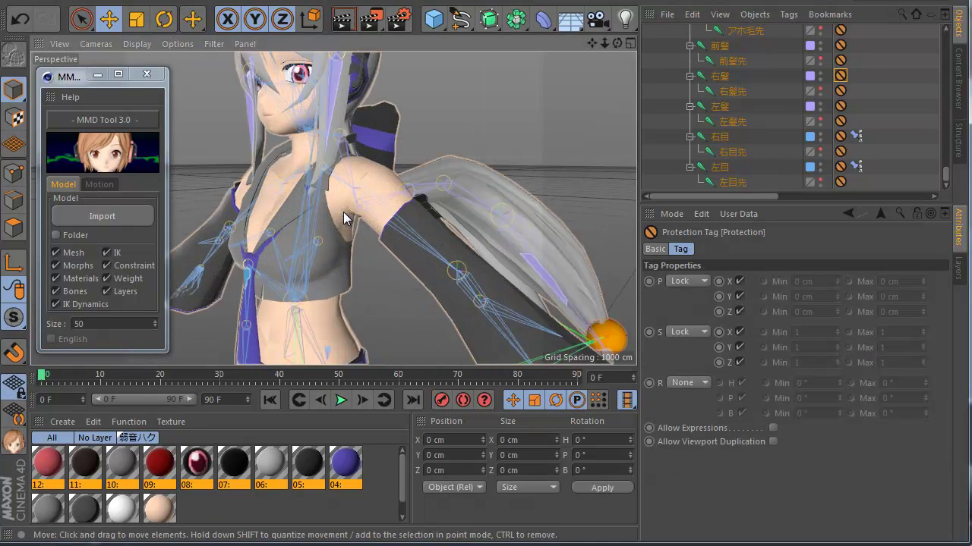
scroll(343, 212, "down", 1)
left_click(360, 213)
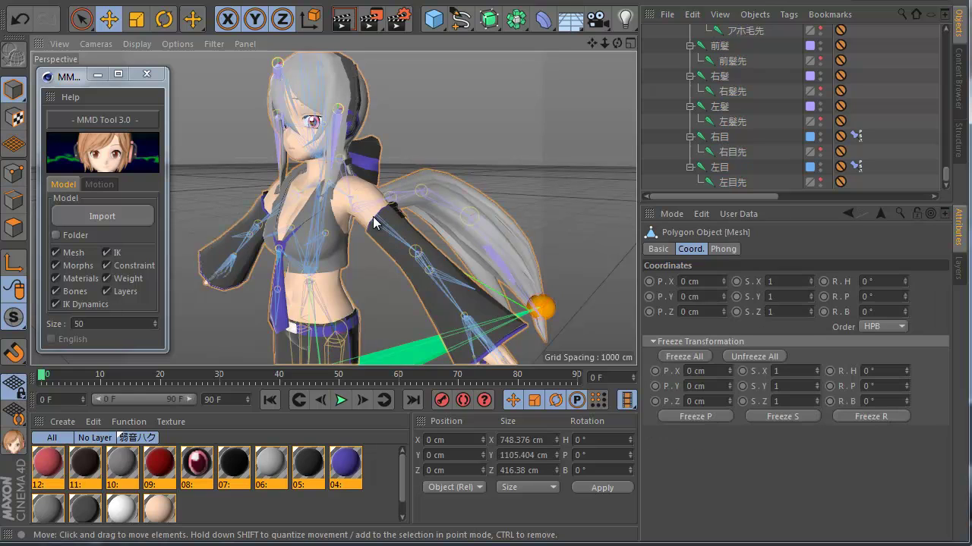
scroll(353, 160, "up", 1)
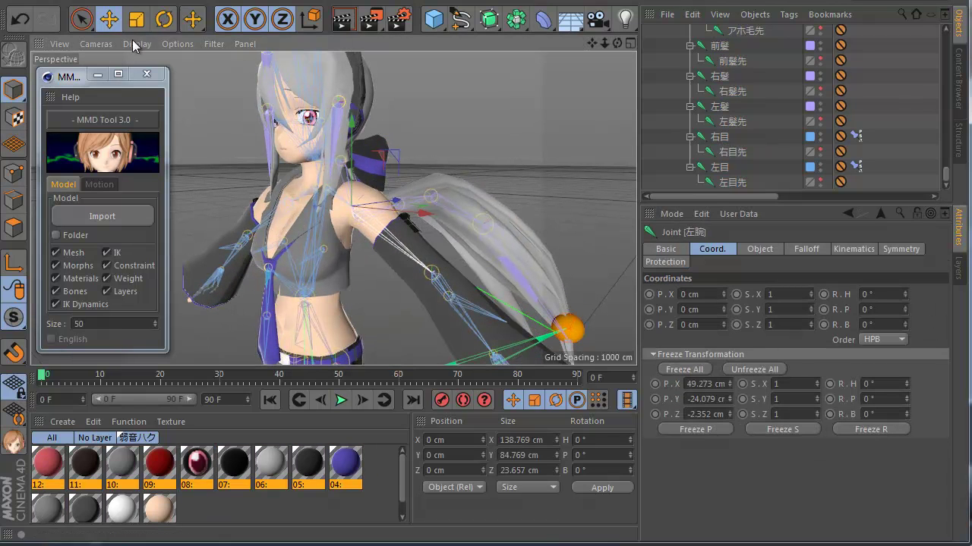
key("t")
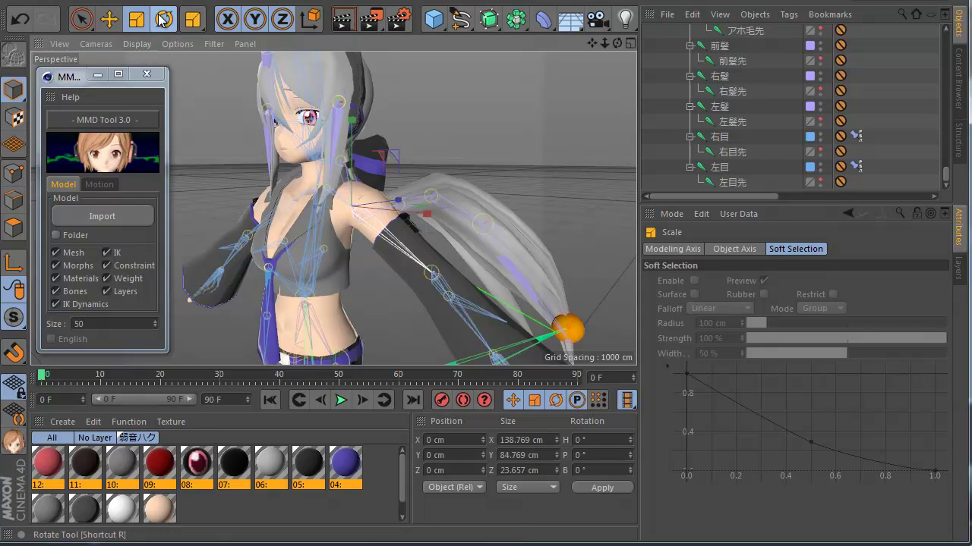
left_click(162, 20)
left_click_drag(388, 187, 384, 213)
scroll(400, 118, "down", 4)
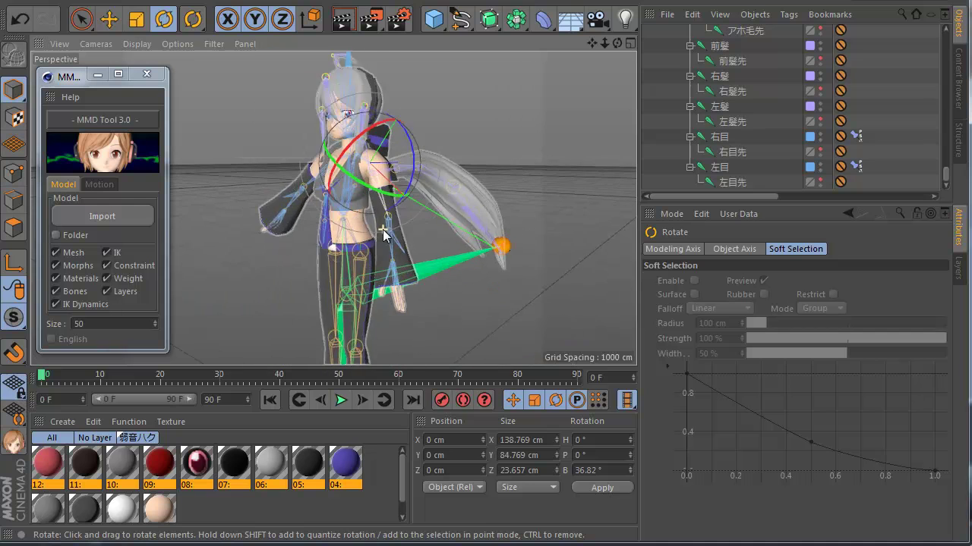
Step: Rotate the 左腕 joint further, to about H 3.7°, P −15.6° and B 40.1°
scroll(384, 228, "up", 2)
left_click(81, 20)
left_click_drag(319, 220, 338, 224, "alt")
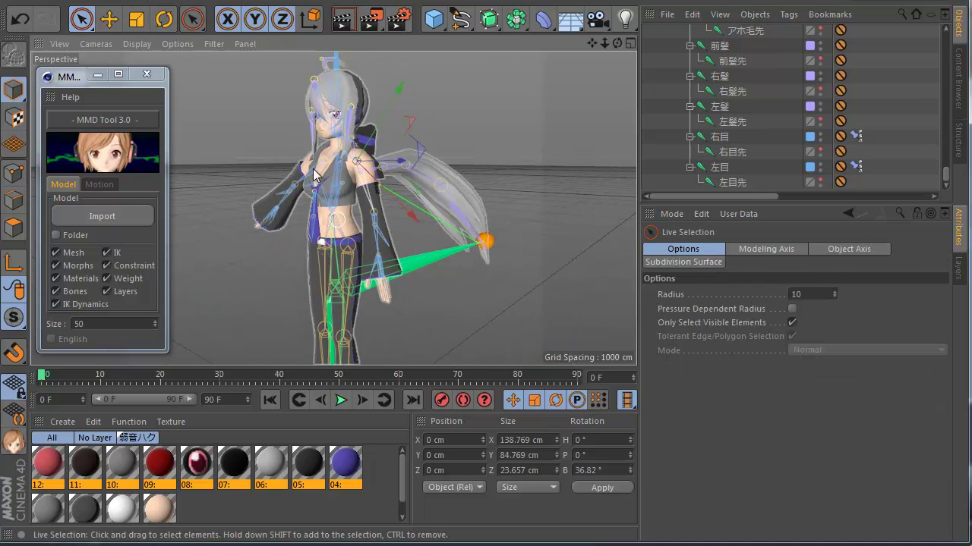
key("r")
left_click_drag(363, 175, 372, 150)
scroll(373, 147, "down", 4)
scroll(366, 182, "up", 2)
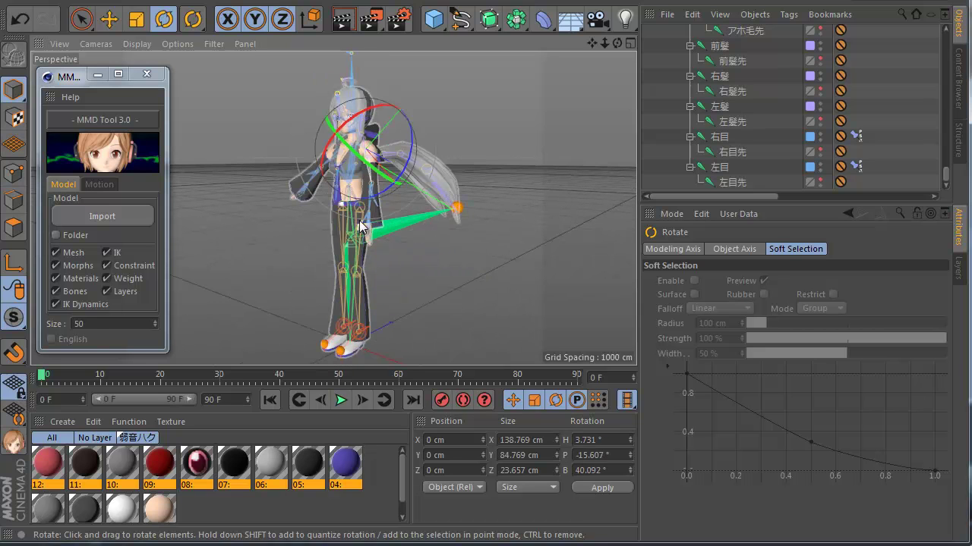
Step: Inspect the PSR Constraint tag on the 右目 joint and examine the character's eyes and head
left_click(856, 135)
scroll(477, 292, "down", 4)
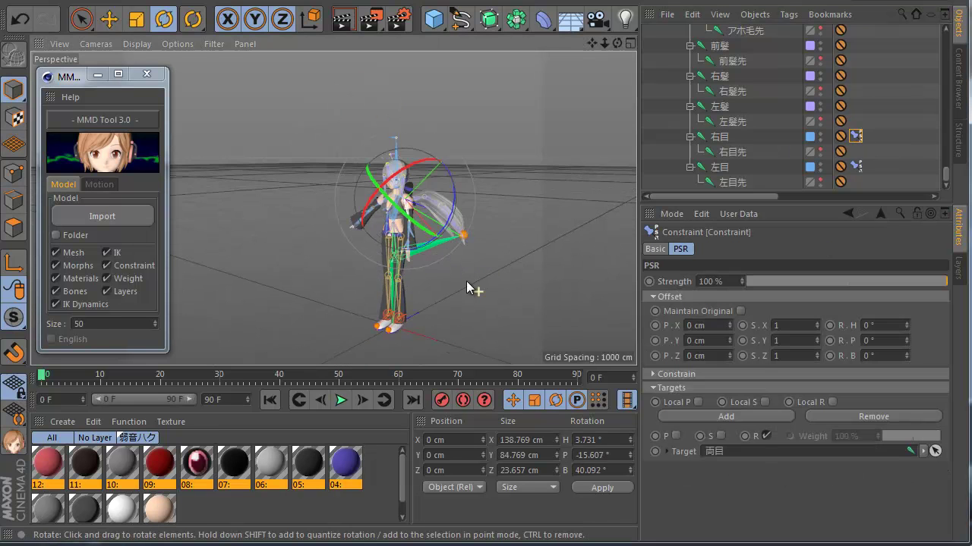
scroll(390, 262, "up", 5)
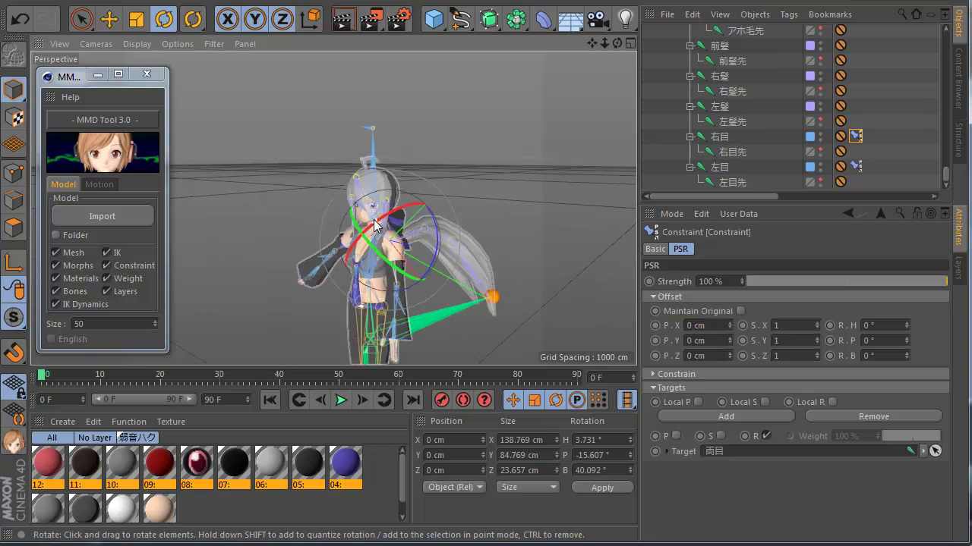
scroll(353, 232, "up", 3)
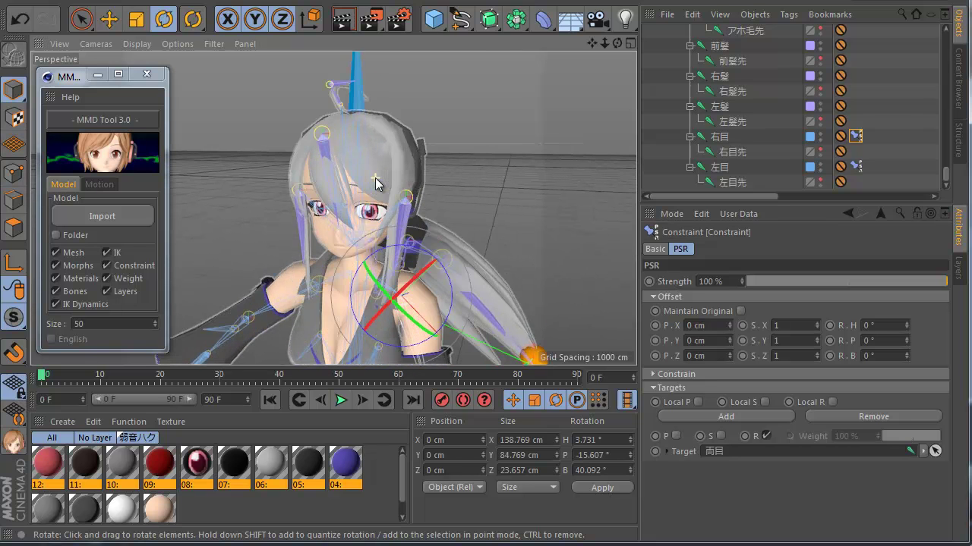
scroll(365, 216, "down", 3)
scroll(357, 266, "up", 4)
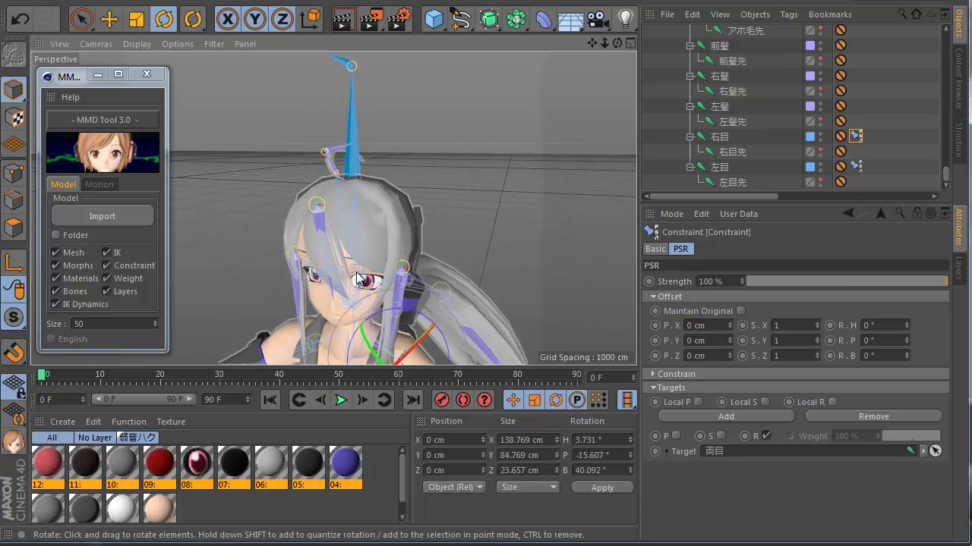
Step: Select the 両目 joint above the head and rotate it to about H −11°, P 4.9° and B 1° to turn both eyes
left_click(346, 95)
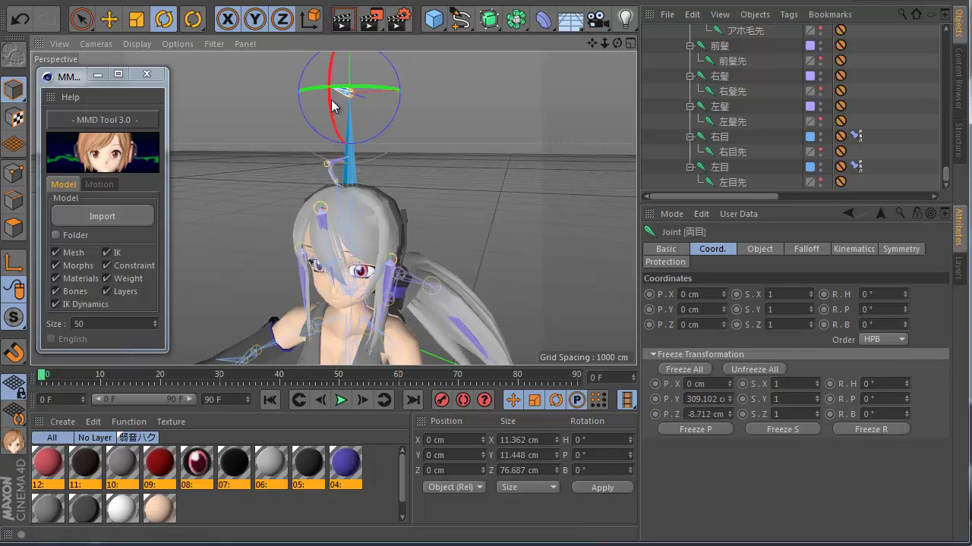
left_click(856, 136)
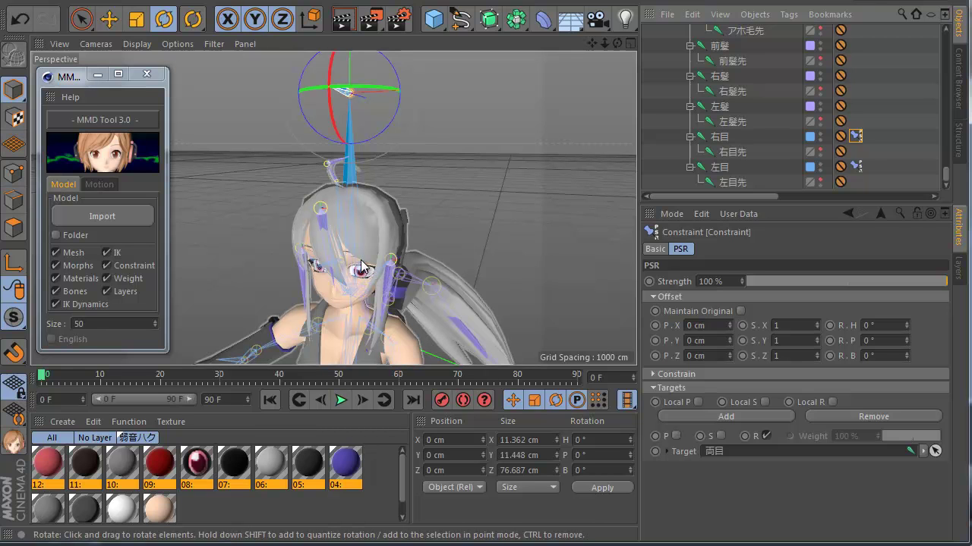
left_click_drag(336, 129, 332, 150)
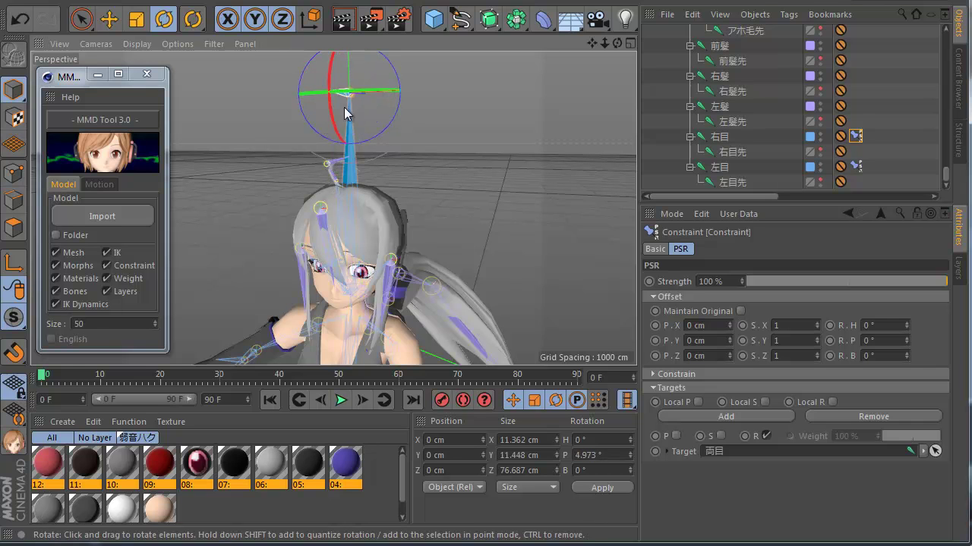
left_click_drag(354, 92, 326, 99)
Step: Examine the posed character from the turned eyes and head down to the lowered arm and legs
scroll(366, 132, "down", 3)
scroll(380, 221, "up", 3)
scroll(349, 177, "down", 3)
scroll(349, 178, "down", 3)
scroll(354, 199, "up", 3)
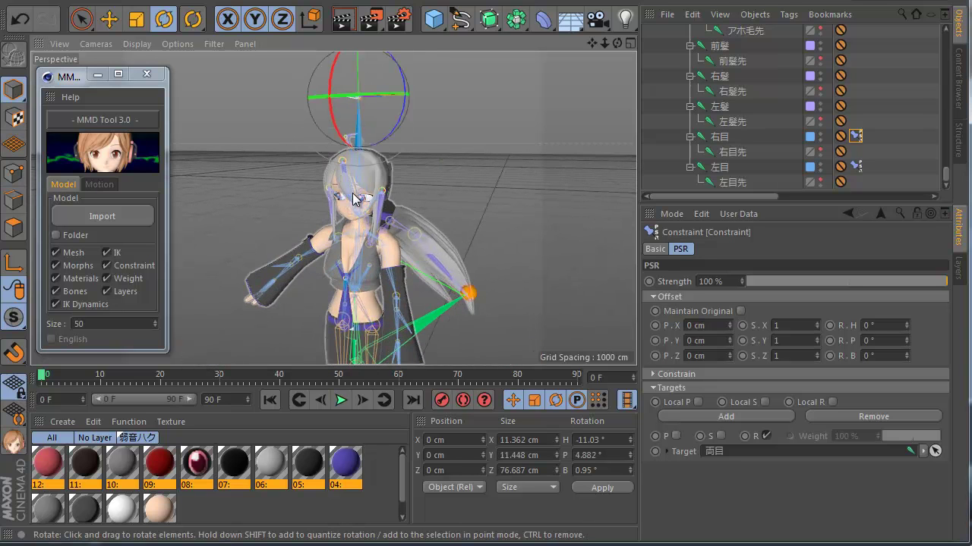
scroll(358, 212, "down", 3)
scroll(358, 217, "up", 2)
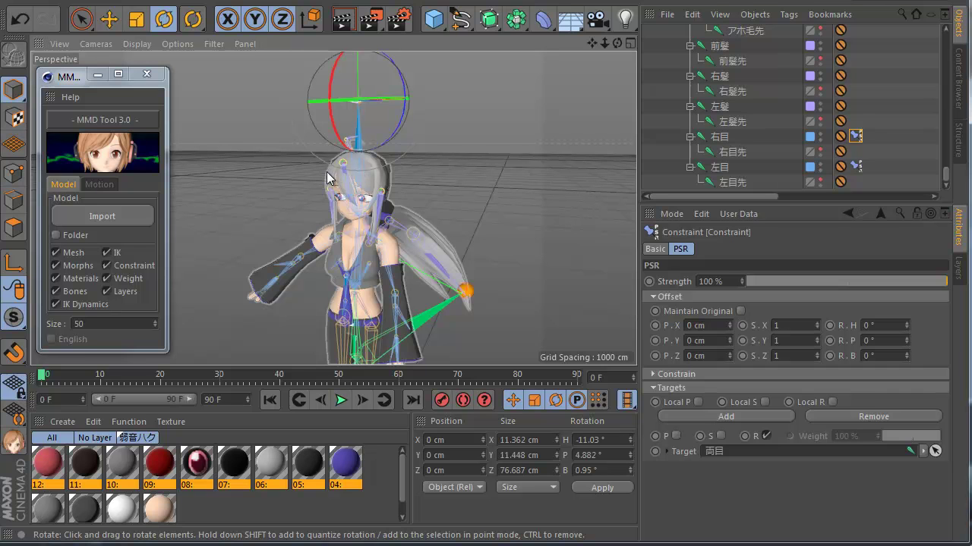
scroll(364, 216, "down", 3)
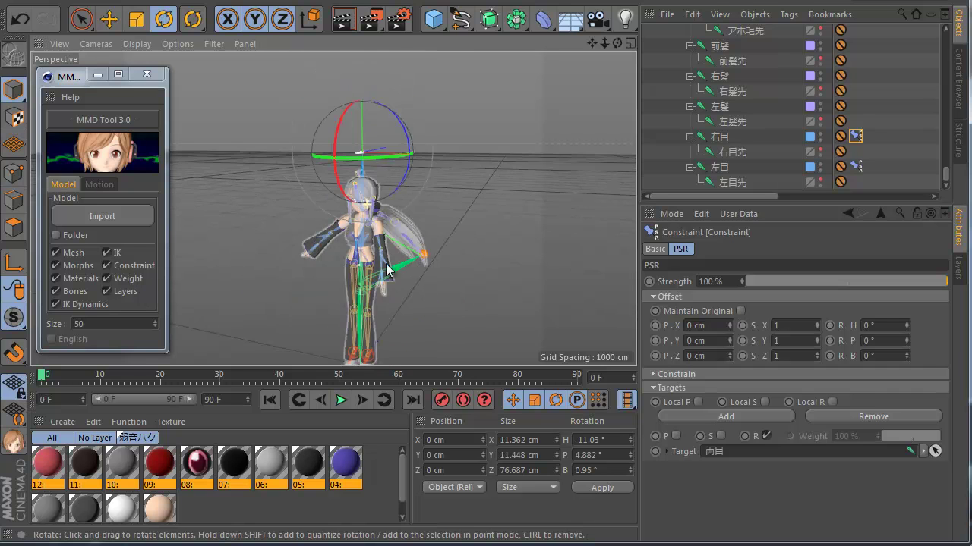
scroll(387, 278, "up", 3)
scroll(372, 211, "down", 2)
scroll(344, 197, "up", 3)
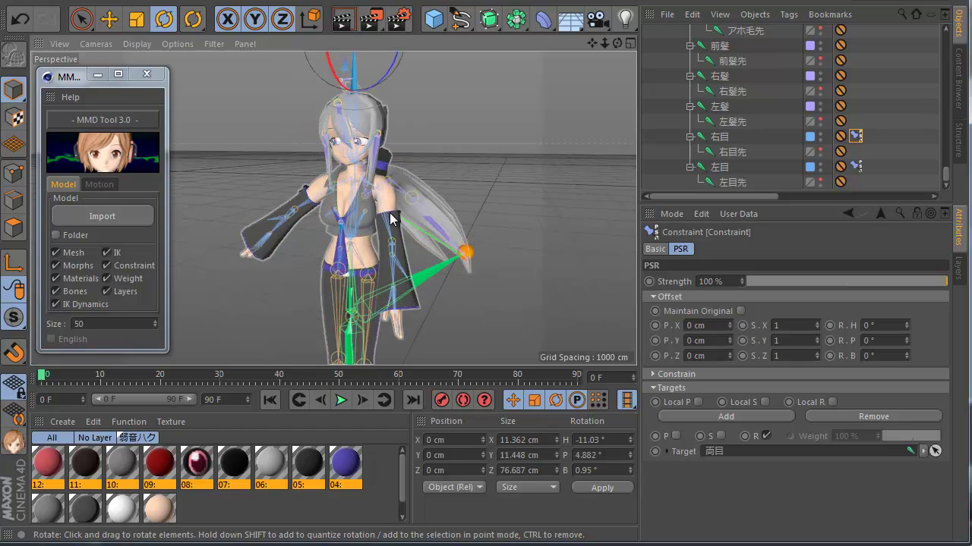
scroll(367, 223, "up", 3)
scroll(372, 224, "down", 3)
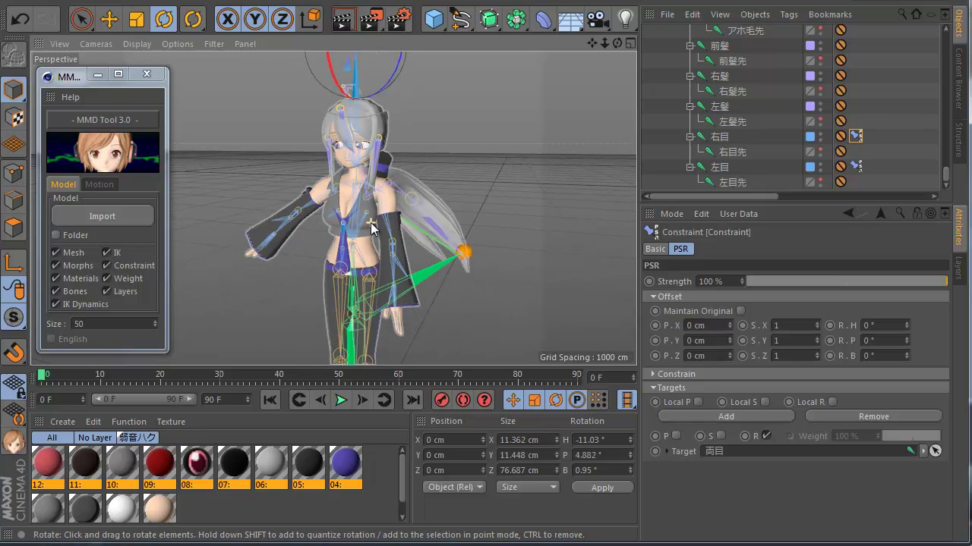
Step: Display the scene's layers and unfold the MMD layer to examine the imported character's 弱音ハク layer
left_click(958, 268)
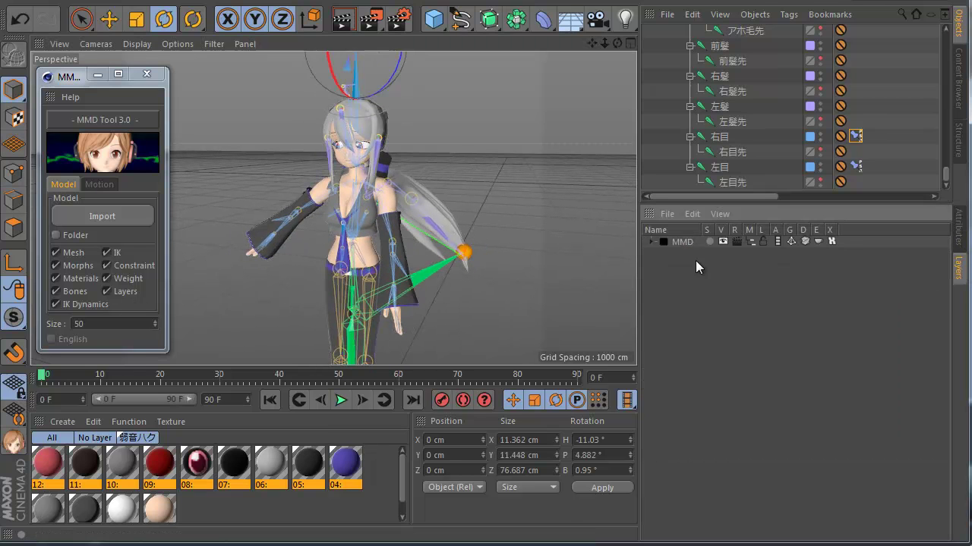
left_click(658, 242)
left_click(665, 254)
left_click(664, 254)
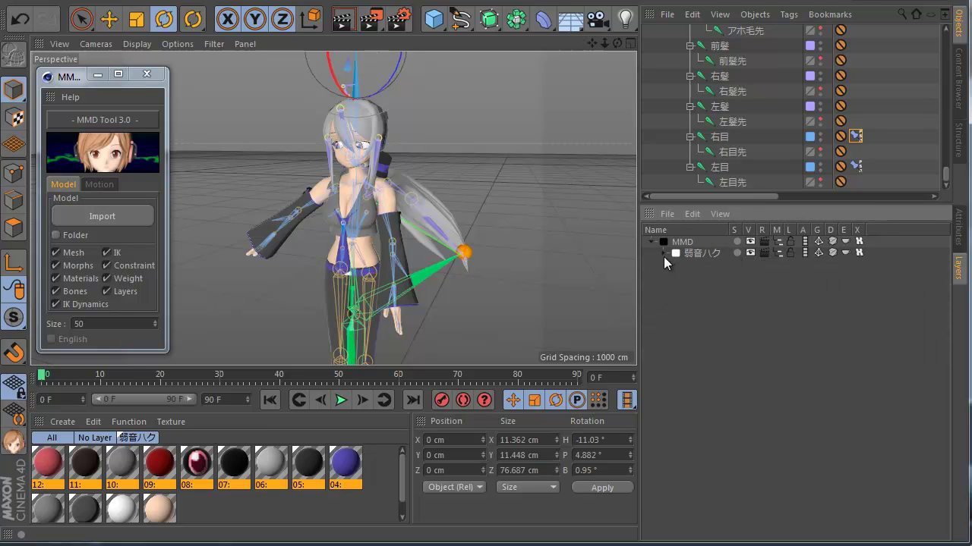
scroll(343, 245, "down", 4)
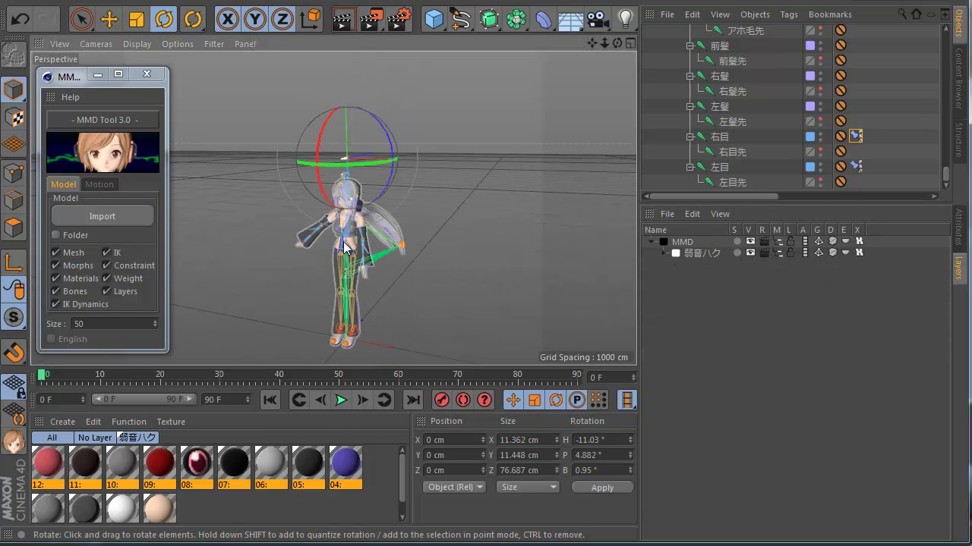
scroll(311, 244, "up", 4)
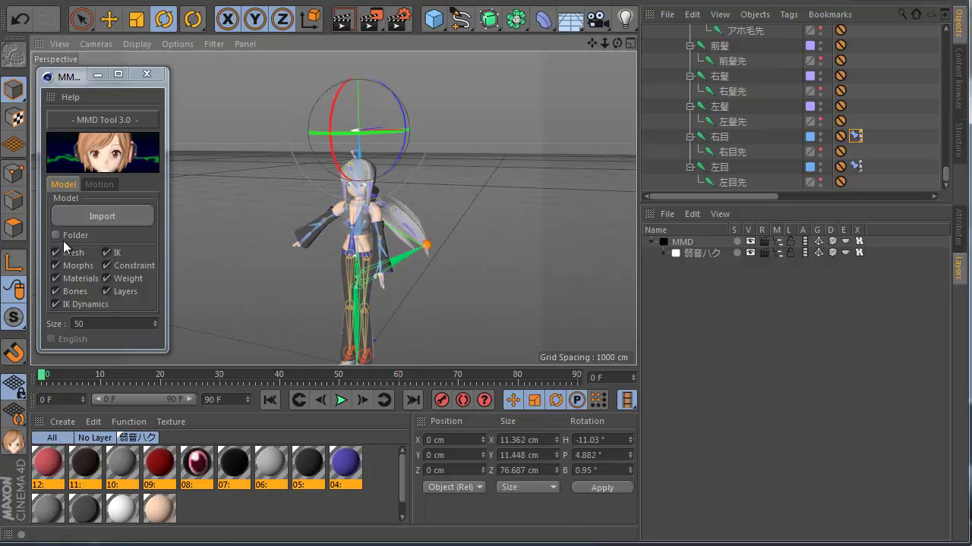
Step: Start over with an empty scene and enable the Folder option for model import in MMD Tool
left_click(22, 2)
left_click(25, 7)
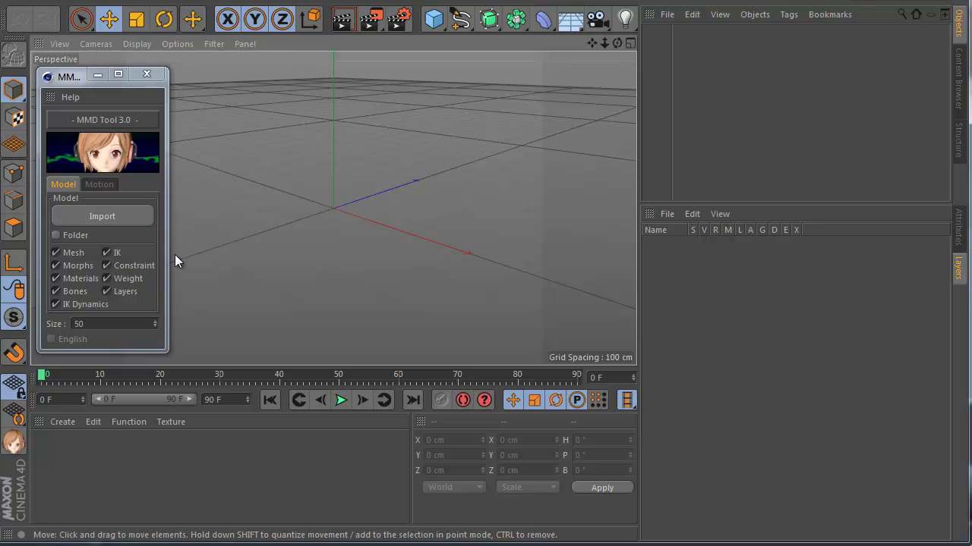
left_click(72, 235)
Step: Import all the MMD models from the Model folder inside Files on Local Disk (C:)
left_click(106, 216)
left_click_drag(490, 228, 408, 188)
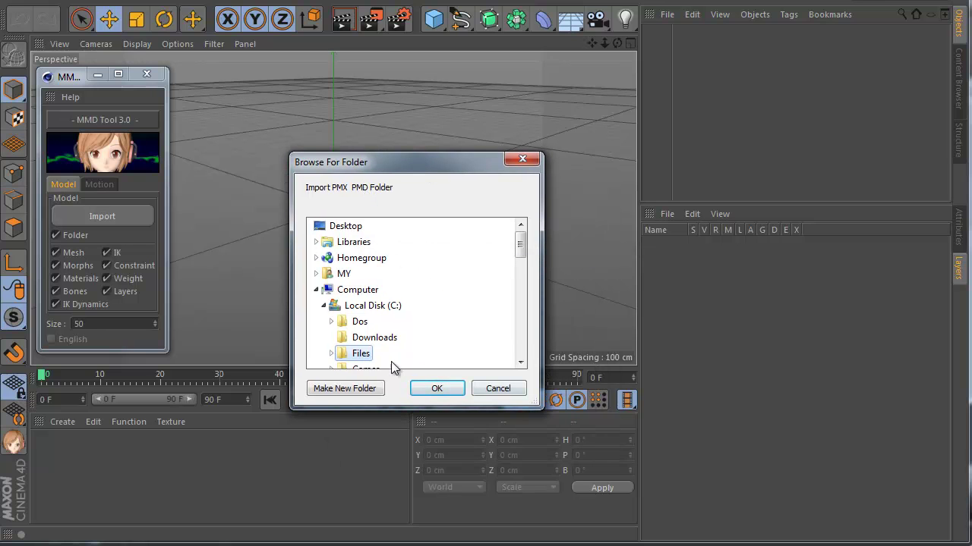
double_click(363, 354)
left_click_drag(536, 401, 543, 452)
left_click(367, 403)
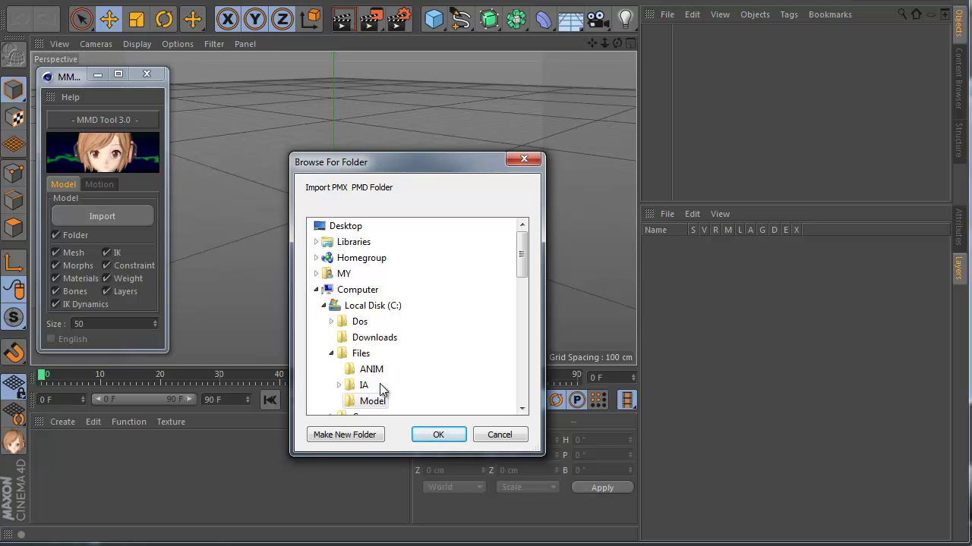
left_click(437, 435)
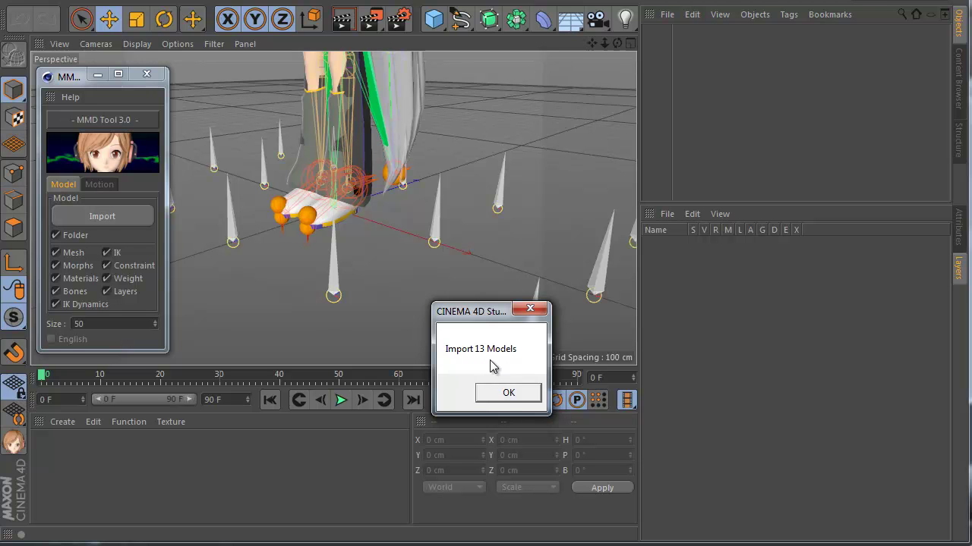
left_click(507, 394)
Step: Examine the whole row of imported MMD characters from one end to the other
scroll(255, 299, "down", 5)
scroll(254, 299, "down", 5)
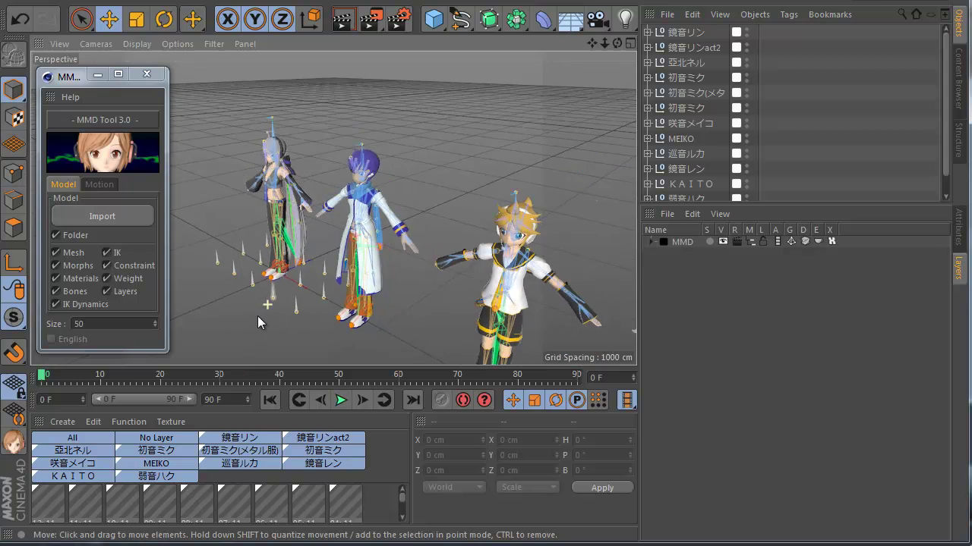
scroll(240, 281, "down", 5)
scroll(570, 207, "up", 4)
scroll(570, 207, "up", 1)
left_click_drag(501, 275, 450, 274, "alt")
scroll(451, 278, "down", 6)
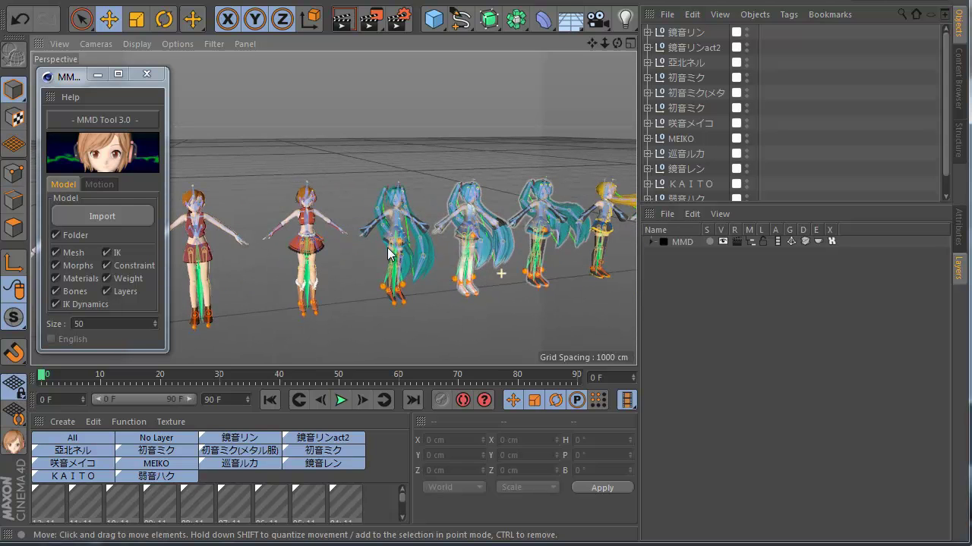
left_click_drag(393, 236, 249, 243, "alt")
scroll(307, 243, "up", 6)
scroll(307, 243, "up", 2)
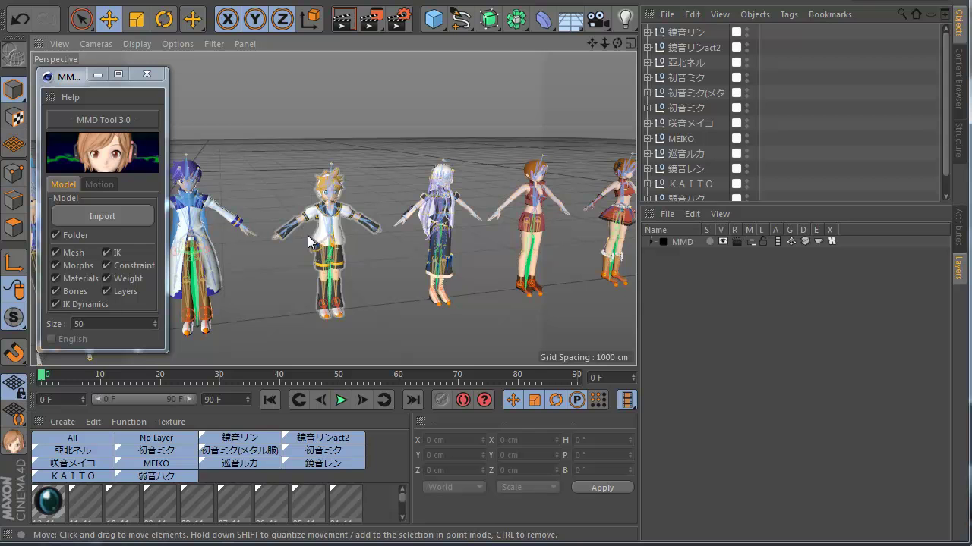
Step: Unfold the MMD layer and test soloing the 鏡音リン layer, switching its solo back off
left_click(650, 242)
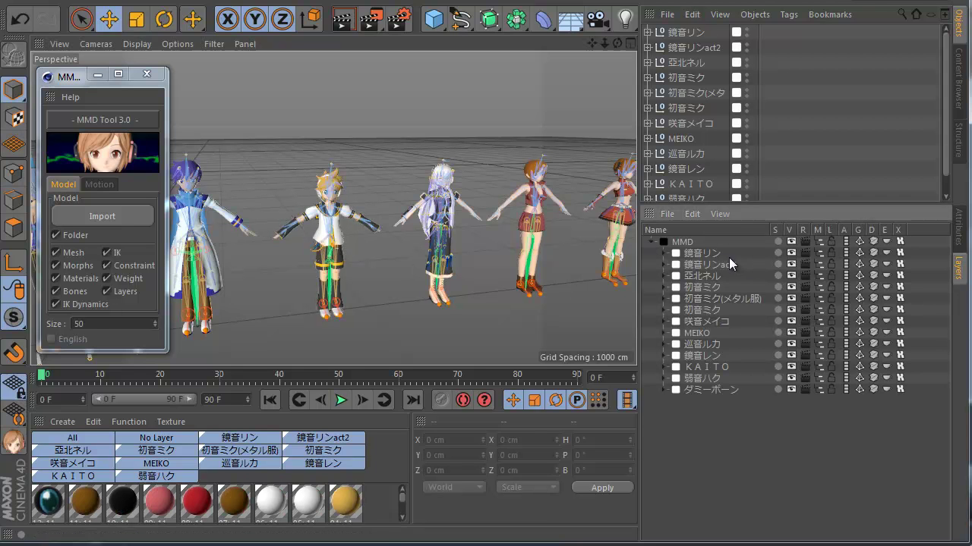
scroll(417, 262, "down", 5)
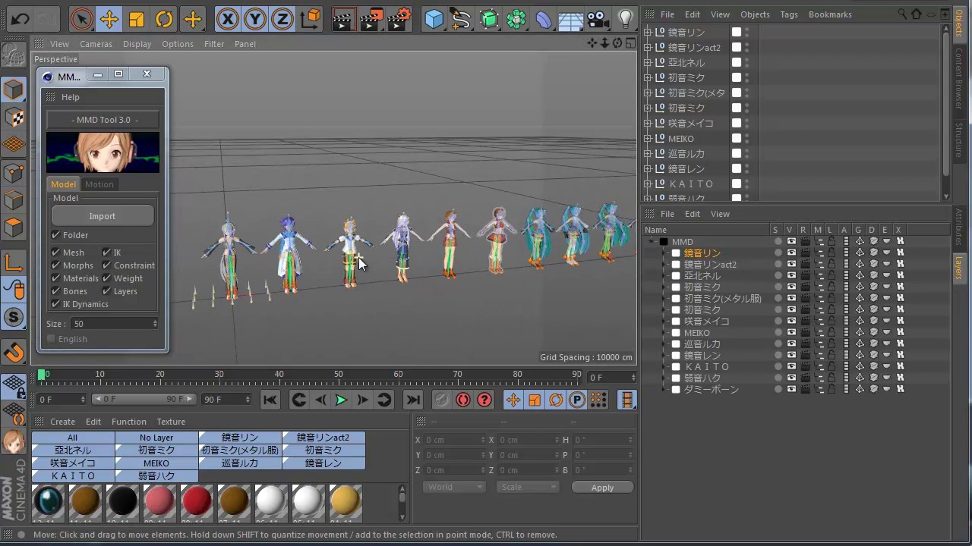
left_click(776, 253)
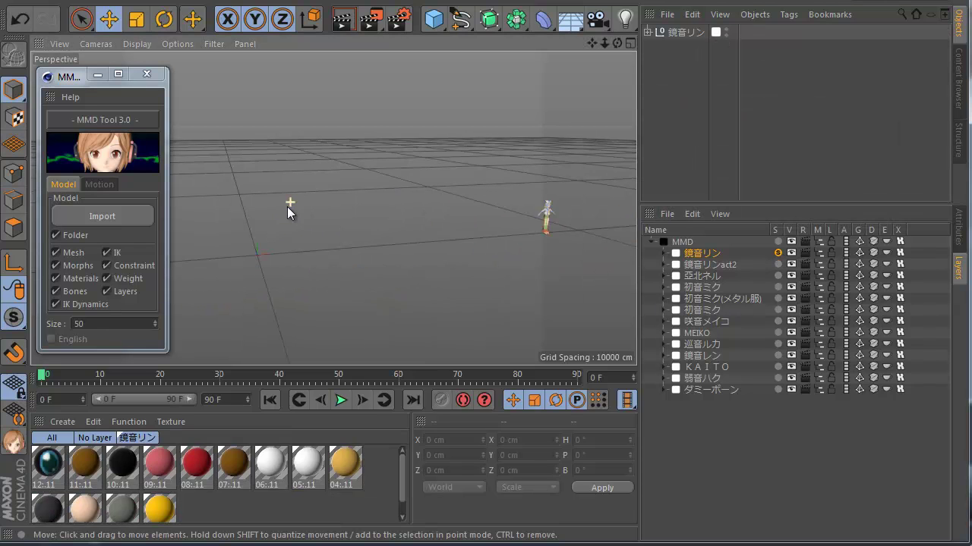
left_click(777, 253)
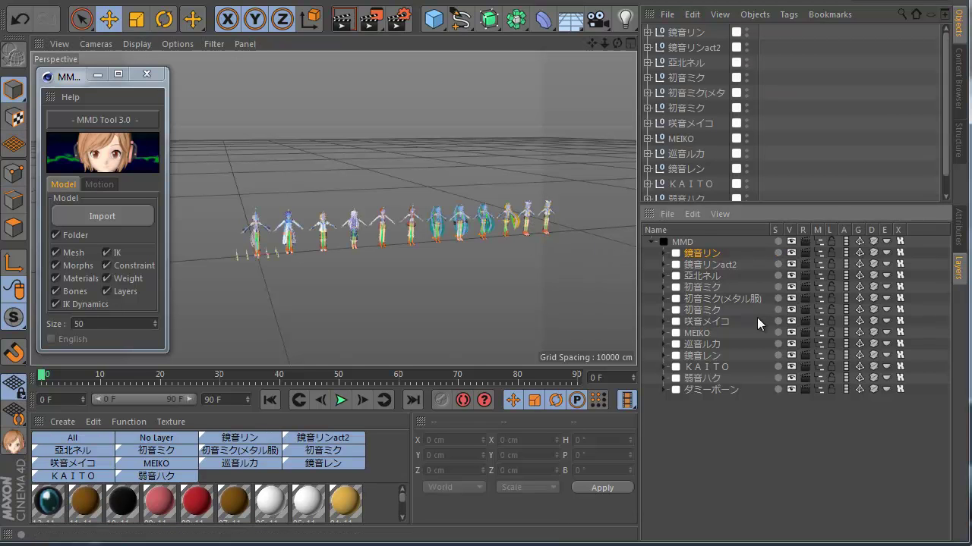
Step: Solo the 咲音メイコ layer to show only that character
left_click(777, 321)
scroll(425, 226, "up", 5)
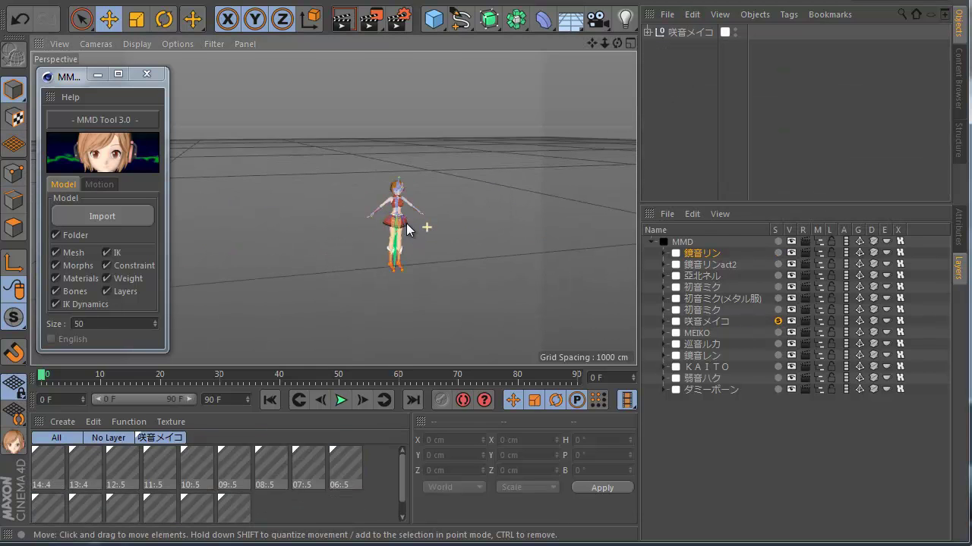
Step: Switch the solo from the 咲音メイコ layer to 鏡音レン, examine that character and its materials, and turn its solo off
left_click(776, 321)
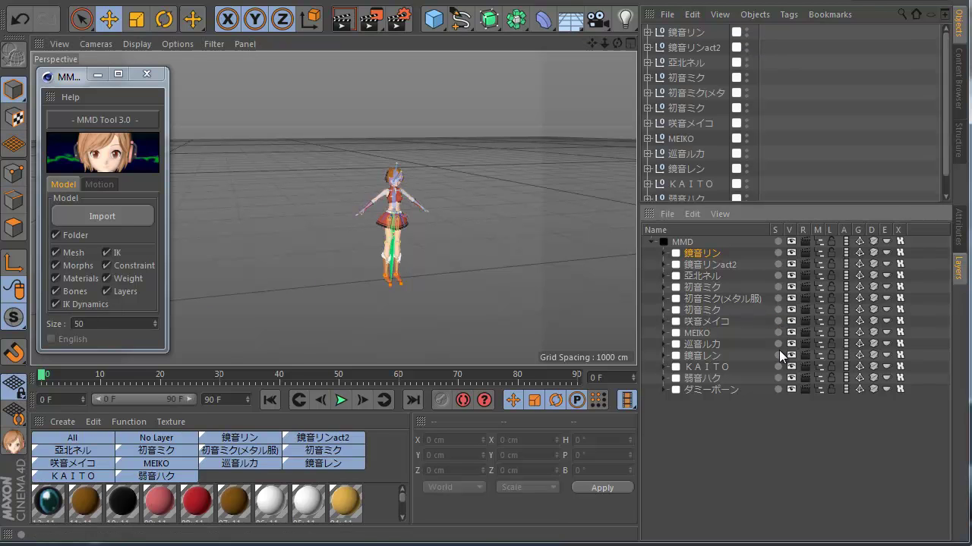
left_click(777, 355)
scroll(507, 249, "down", 5)
scroll(255, 264, "up", 7)
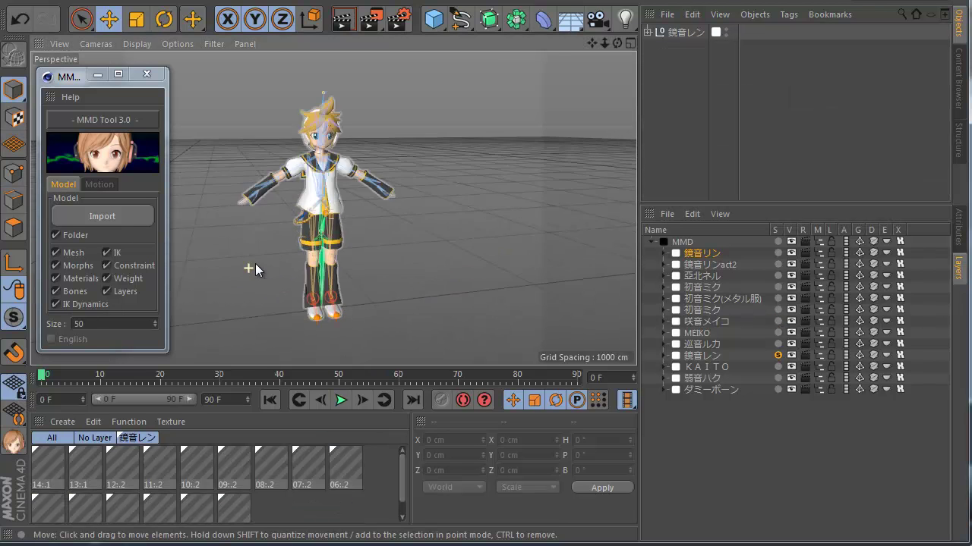
left_click(320, 474)
scroll(224, 328, "down", 6)
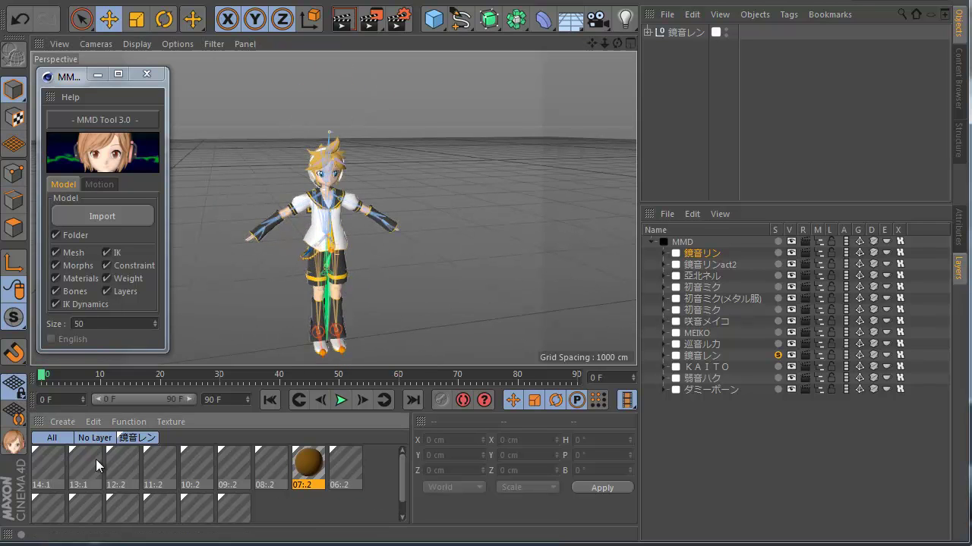
left_click(777, 356)
scroll(348, 239, "down", 3)
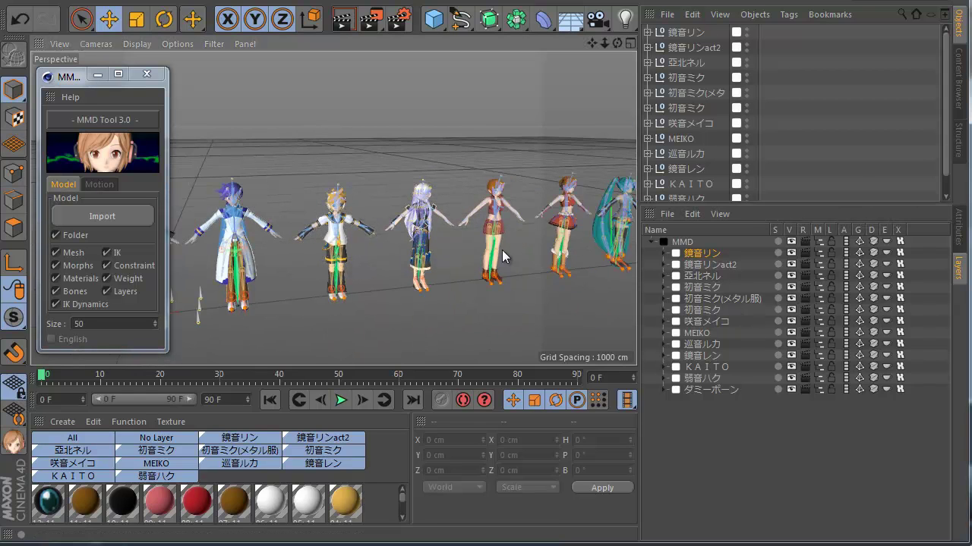
Step: Isolate the 鏡音レン model with MagicSolo and switch the isolation back off
scroll(398, 236, "down", 3)
left_click(686, 33)
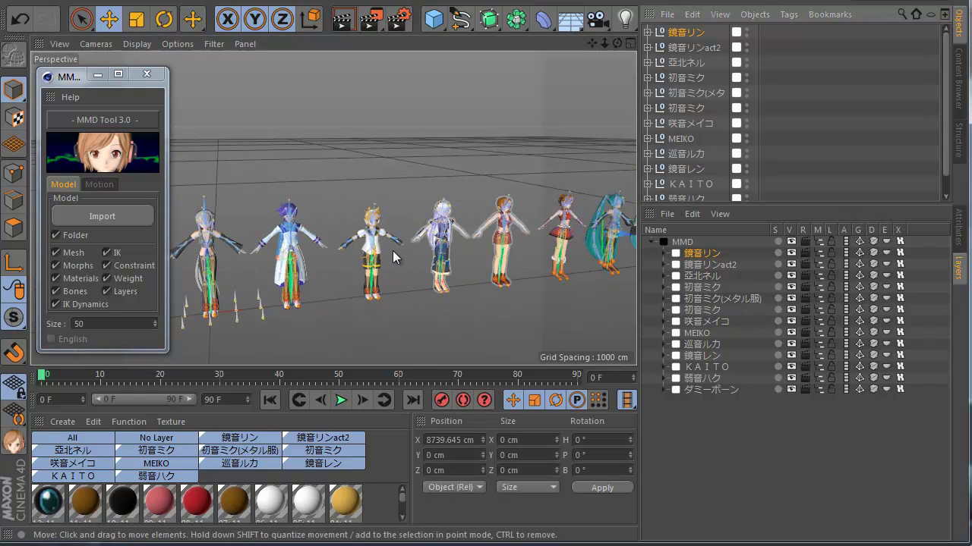
left_click(685, 169)
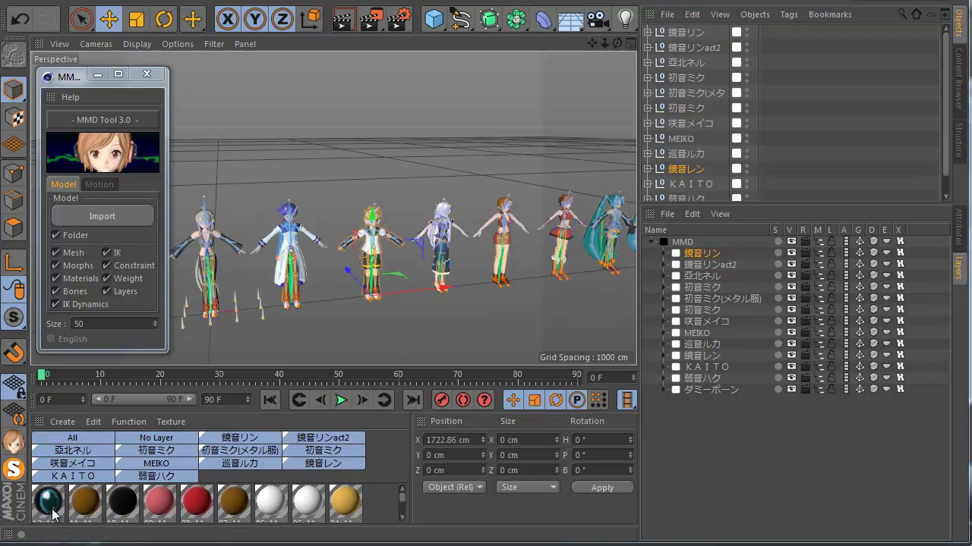
left_click(13, 468)
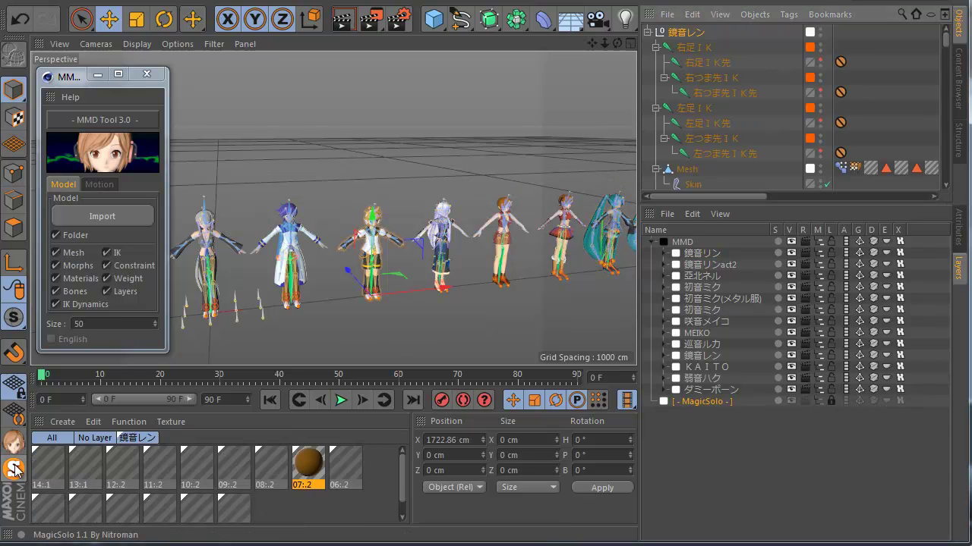
key("ctrl+z")
Step: Isolate the 亞北ネル model with MagicSolo, frame it in the view, and bring all the models back
left_click_drag(399, 243, 422, 245, "alt")
left_click(685, 62)
left_click(14, 469)
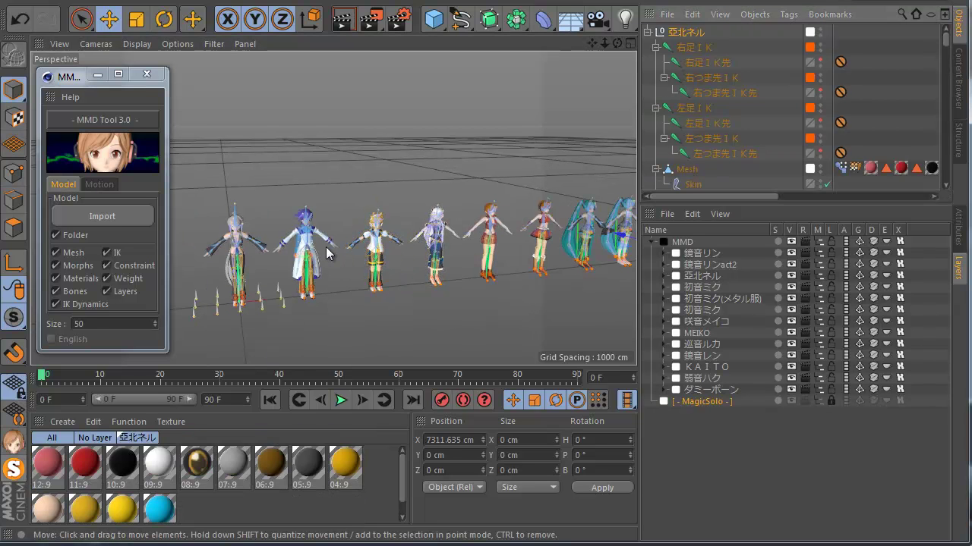
key("o")
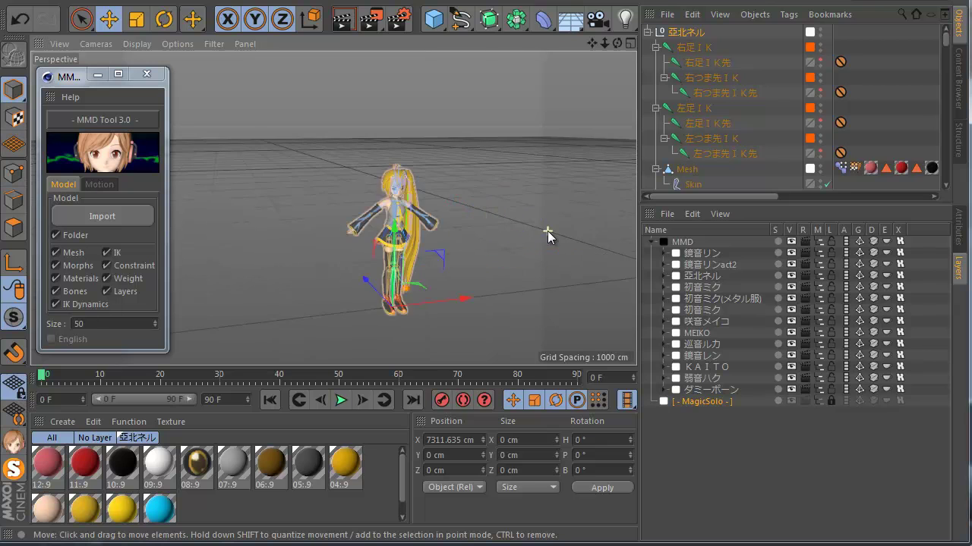
scroll(416, 221, "down", 3)
left_click(14, 469)
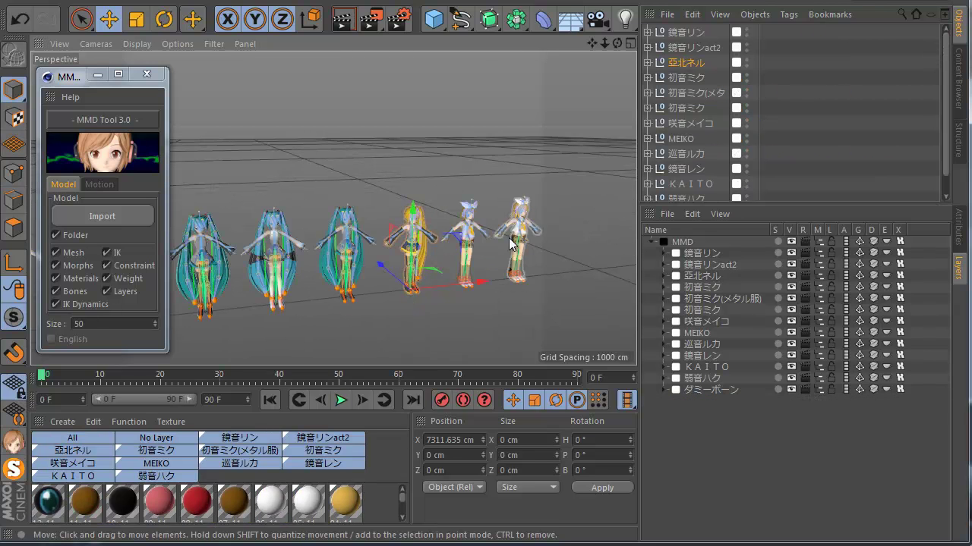
Step: Isolate the ダミーボーン dummy bones with MagicSolo and end the isolation again
scroll(494, 239, "down", 2)
left_click_drag(494, 245, 295, 260, "alt")
scroll(295, 260, "up", 3)
scroll(237, 252, "up", 3)
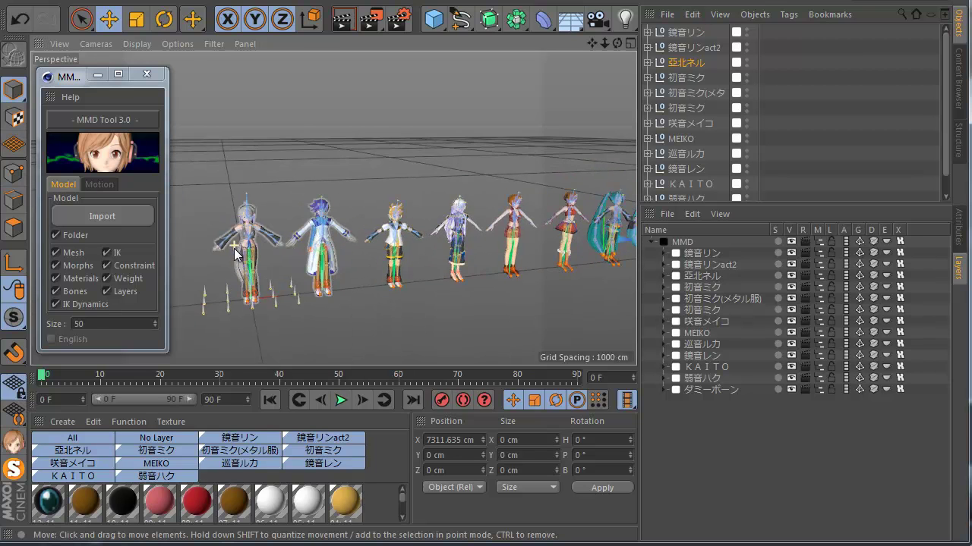
left_click(675, 33)
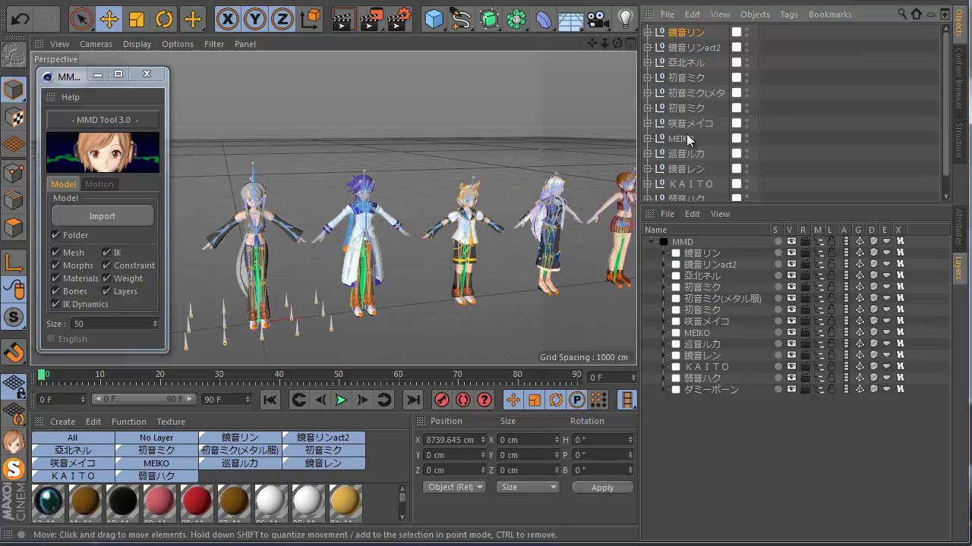
scroll(688, 144, "down", 2)
left_click(14, 469)
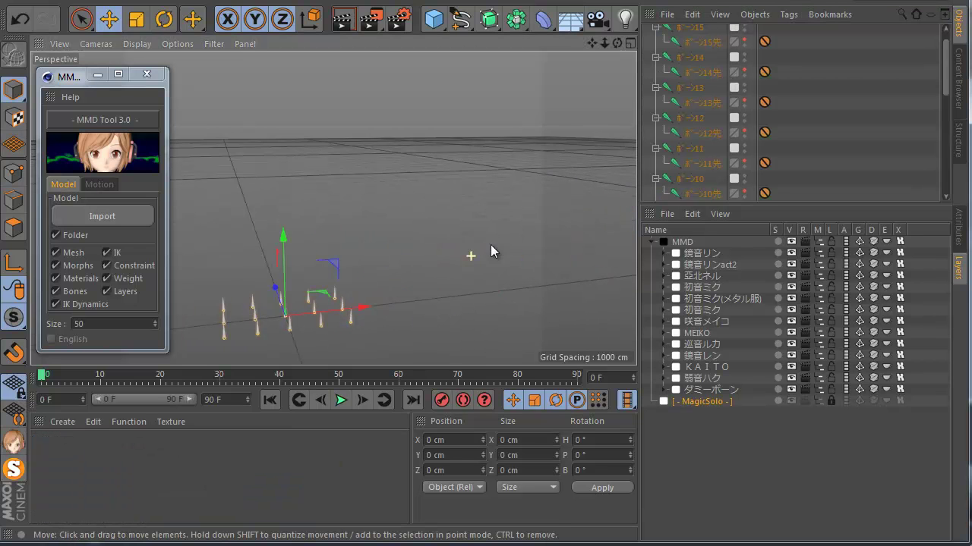
left_click(13, 469)
Step: Isolate the 弱音ハク model with MagicSolo and frame the whole character in the perspective view
left_click(676, 180)
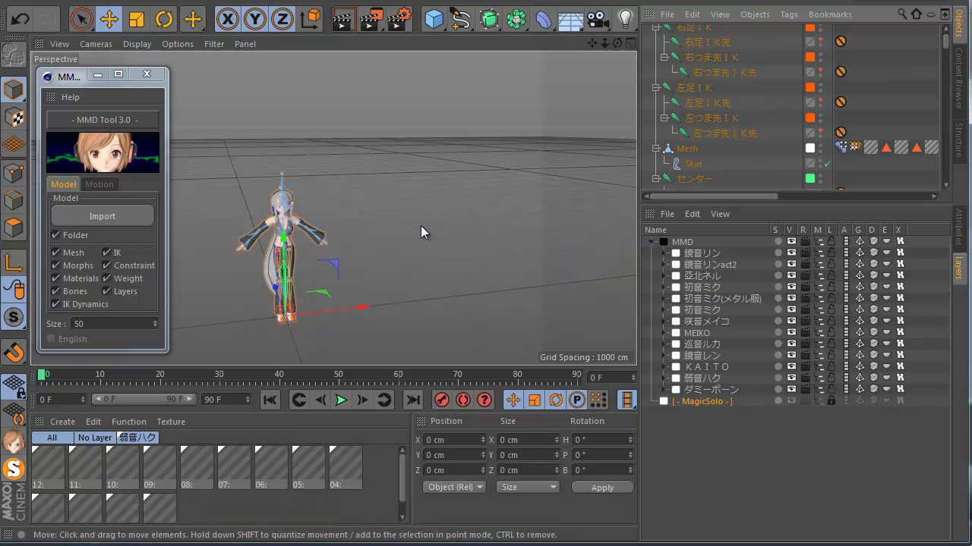
scroll(278, 290, "up", 2)
scroll(278, 291, "down", 2)
scroll(238, 304, "up", 1)
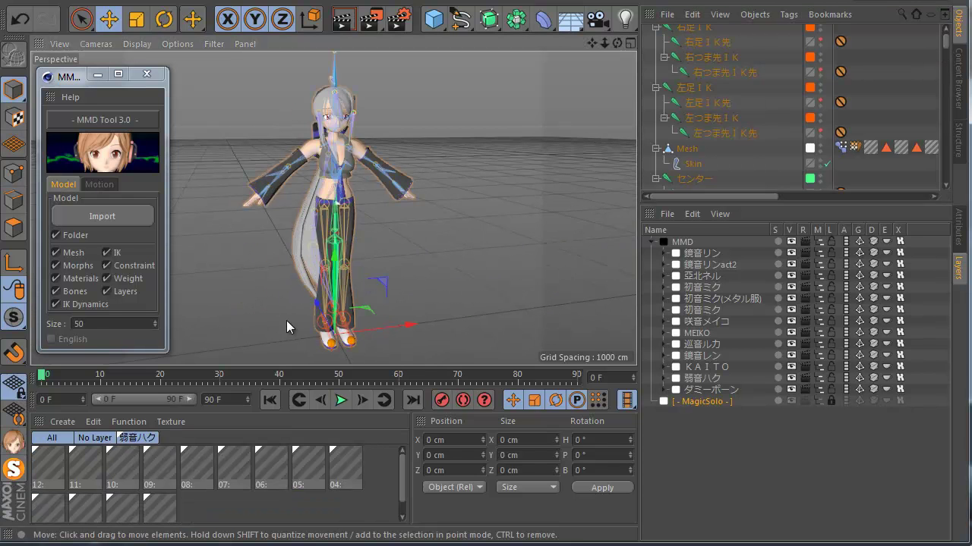
Step: Set the renderer to Physical and add the Ambient Occlusion effect
left_click(400, 24)
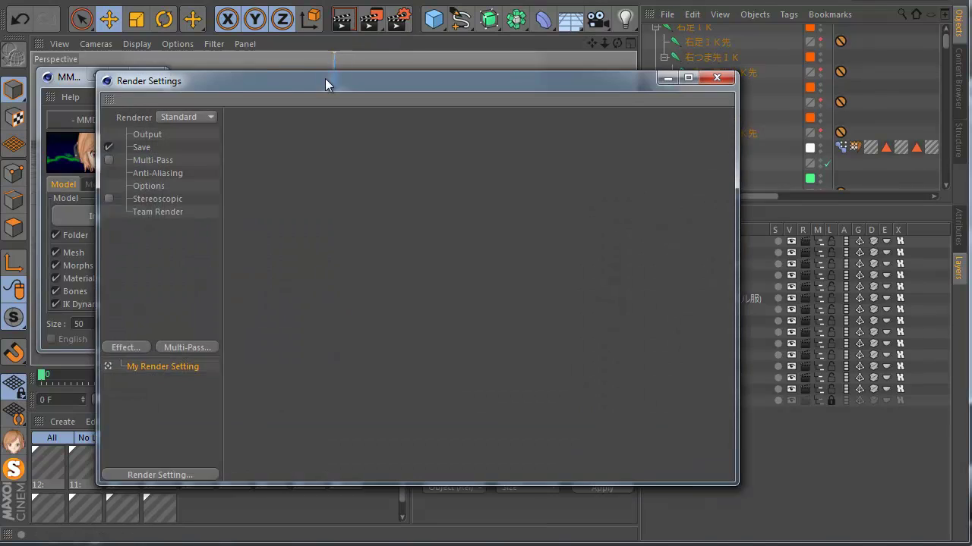
left_click(270, 102)
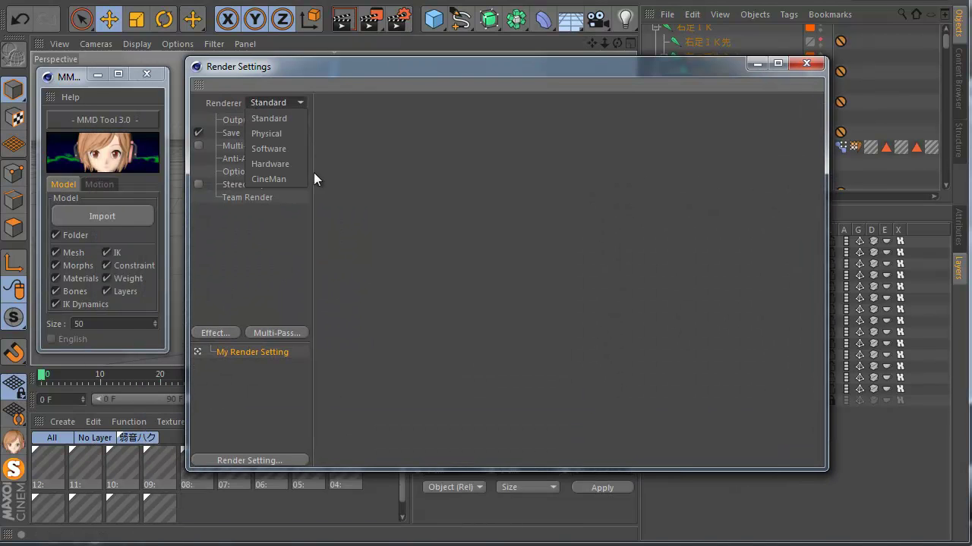
left_click(280, 140)
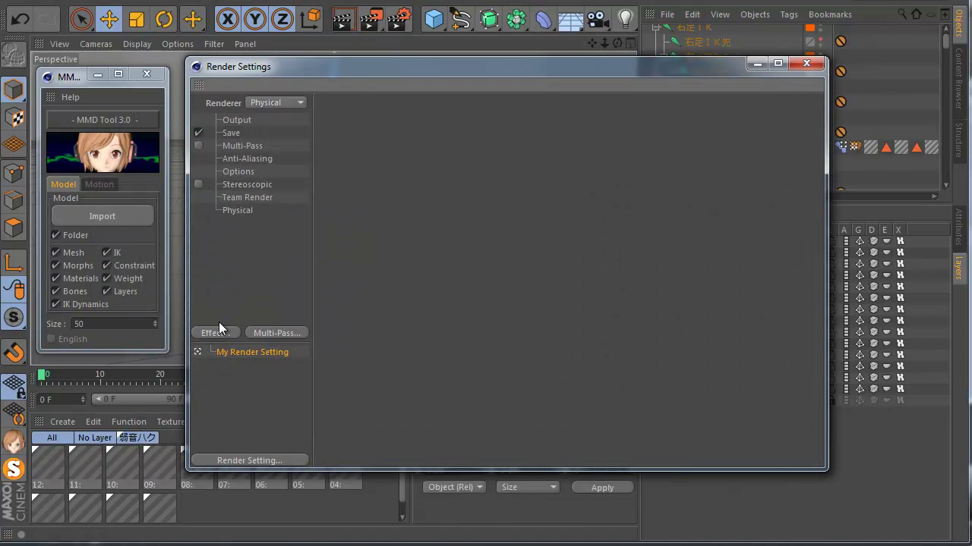
left_click(221, 333)
left_click(299, 427)
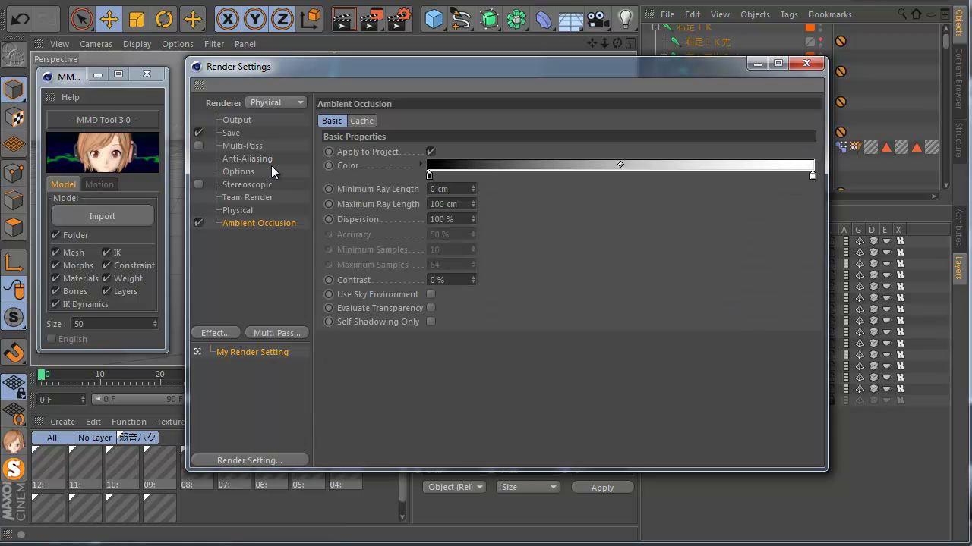
Step: Set the Physical renderer's sampling quality to Medium and close the render settings
left_click(239, 210)
left_click(504, 250)
left_click(512, 277)
left_click(806, 63)
Step: Add a physical sky to the scene and render the perspective view
left_click_drag(570, 19, 721, 46)
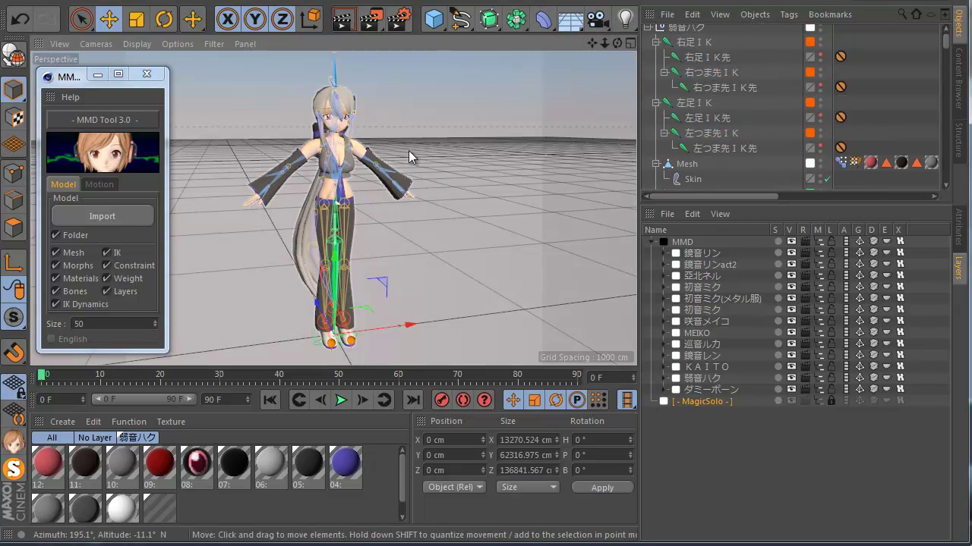
left_click(346, 19)
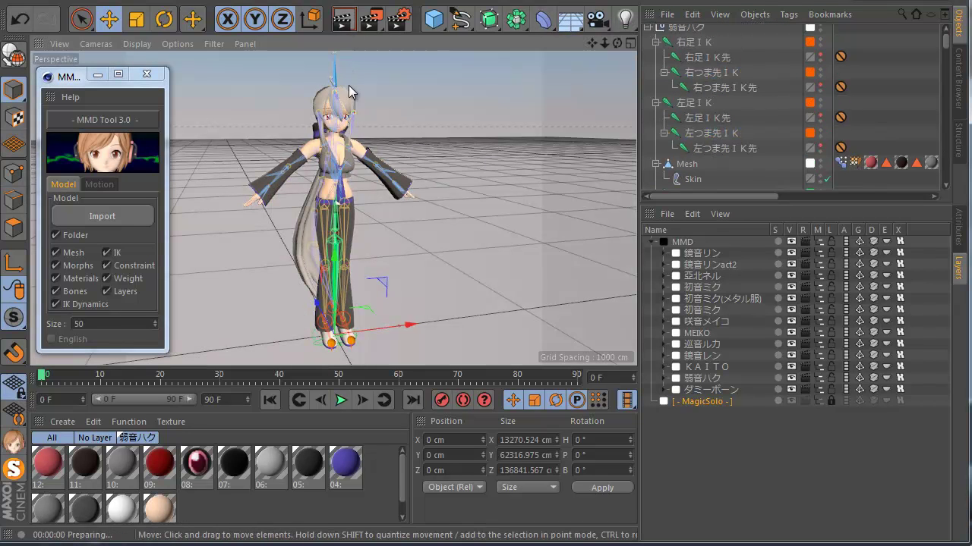
Step: Add the Global Illumination effect to the render settings and render the perspective view again
left_click(396, 21)
left_click(219, 332)
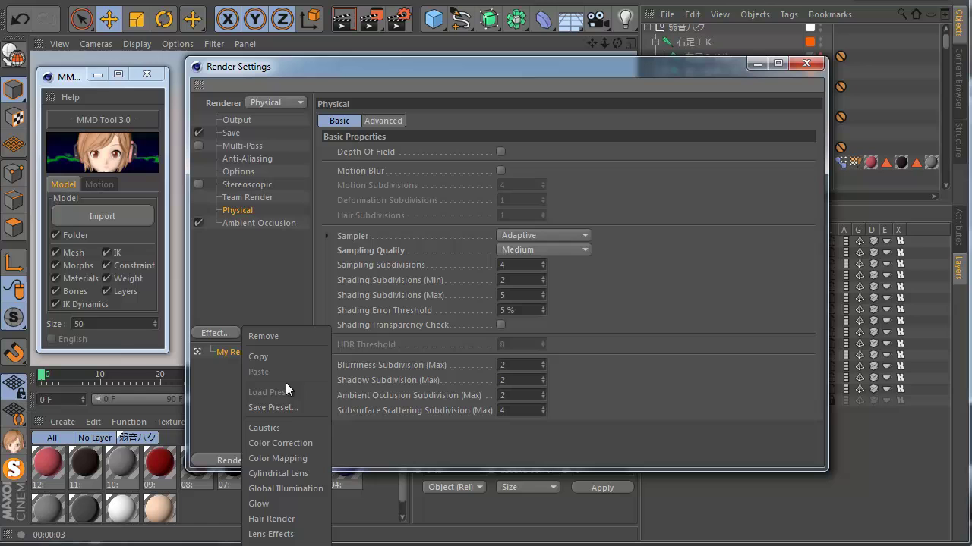
left_click(286, 485)
left_click(797, 66)
left_click(343, 19)
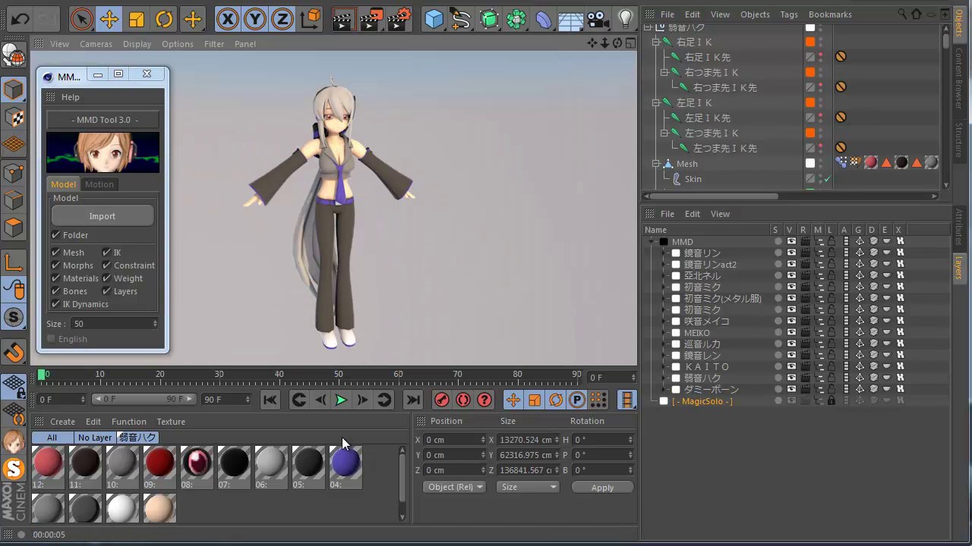
Step: Open all the 弱音ハク materials together and examine their Luminance channel, its texture shader and the Reflectance channel
scroll(325, 190, "up", 2)
scroll(326, 190, "down", 1)
double_click(62, 468)
left_click_drag(372, 510, 33, 448)
left_click_drag(372, 69, 580, 85)
left_click(497, 271)
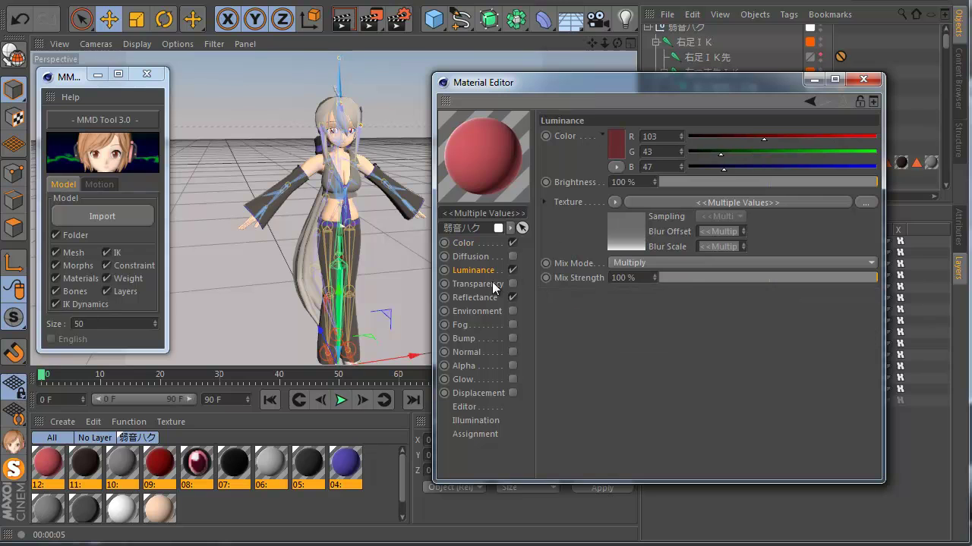
left_click(618, 217)
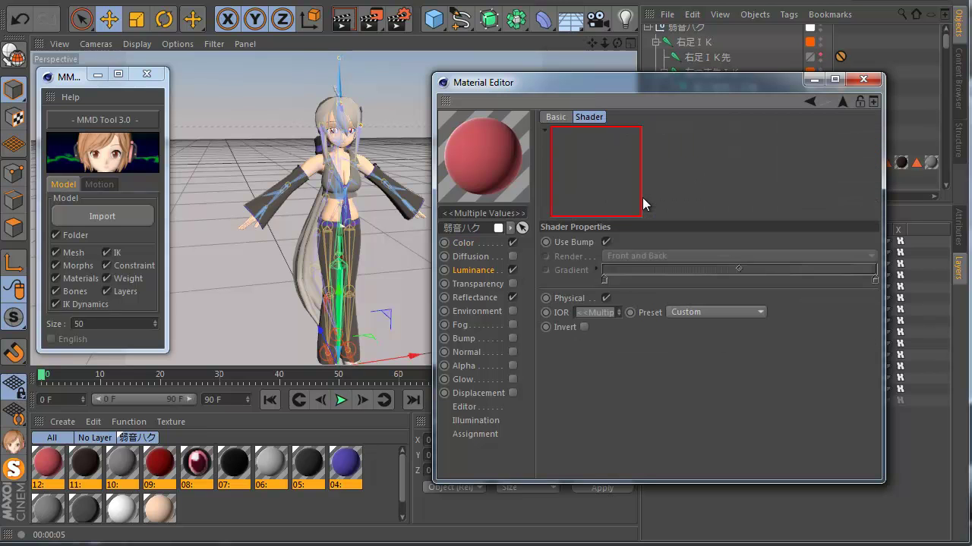
left_click(809, 104)
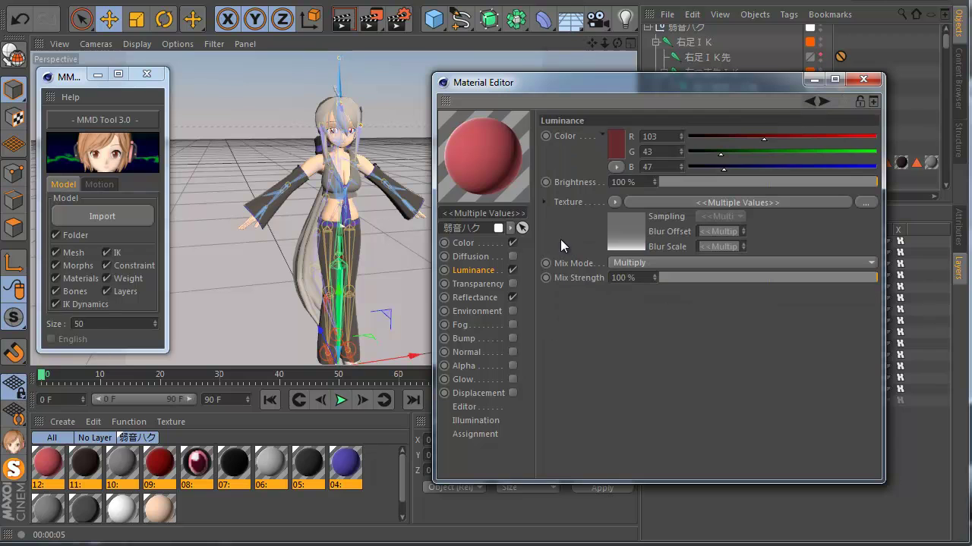
left_click(512, 299)
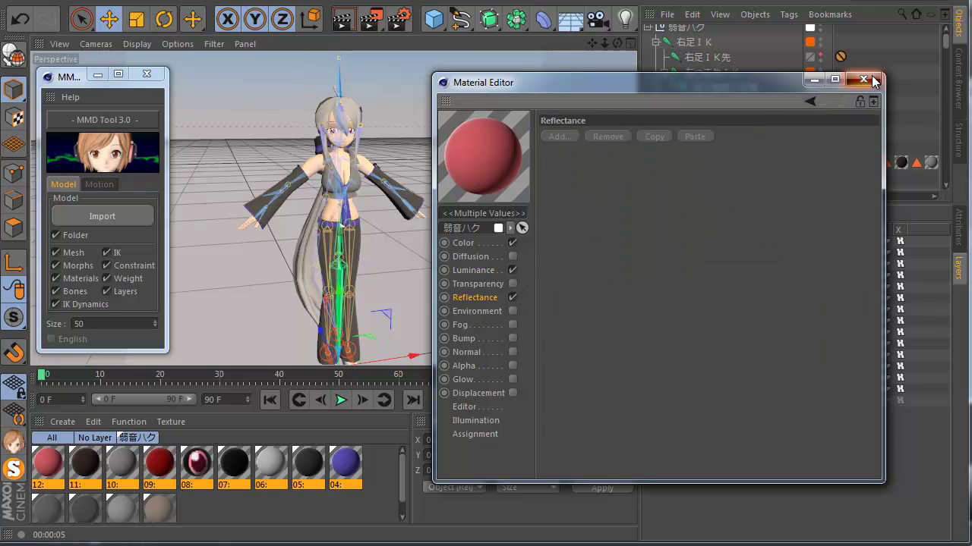
left_click(863, 79)
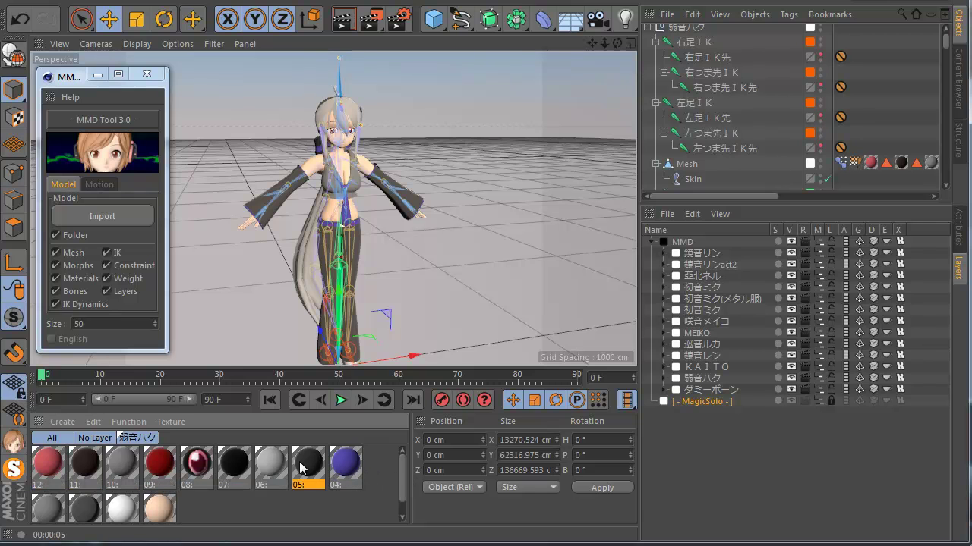
Step: Open material 05 by itself and examine its Reflectance channel layers
double_click(308, 463)
left_click_drag(455, 66, 651, 86)
left_click(503, 303)
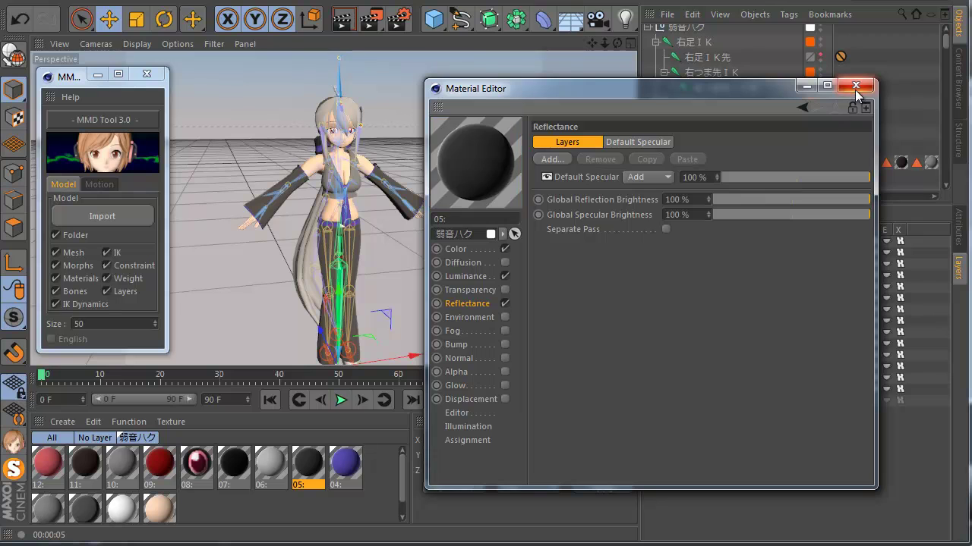
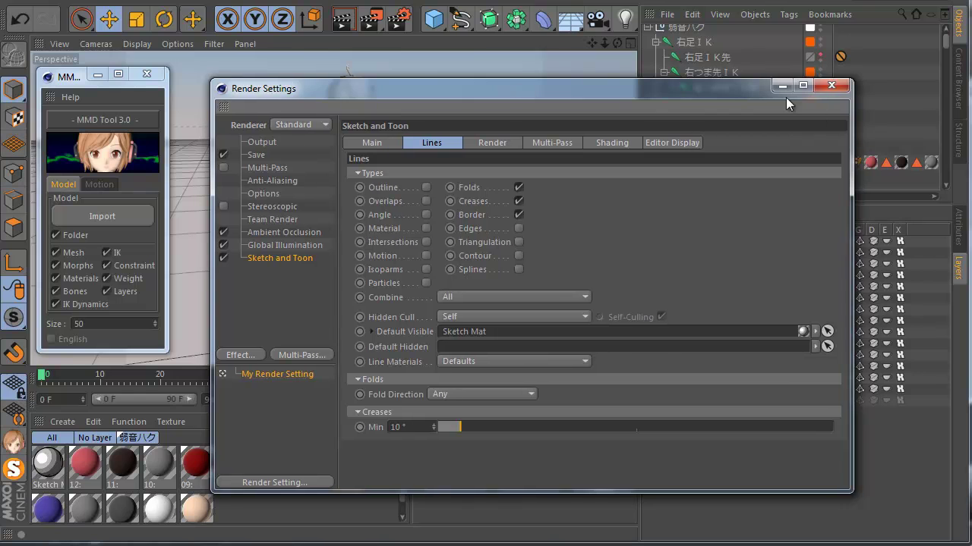
Step: Render the view with Sketch and Toon, set the Sketch Mat line thickness to 0.2, and render once more
left_click(343, 20)
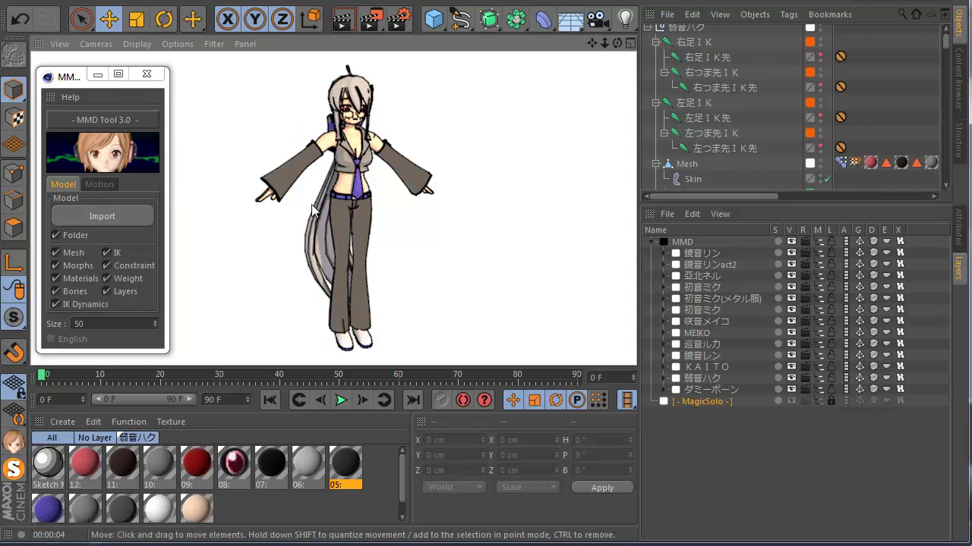
double_click(47, 463)
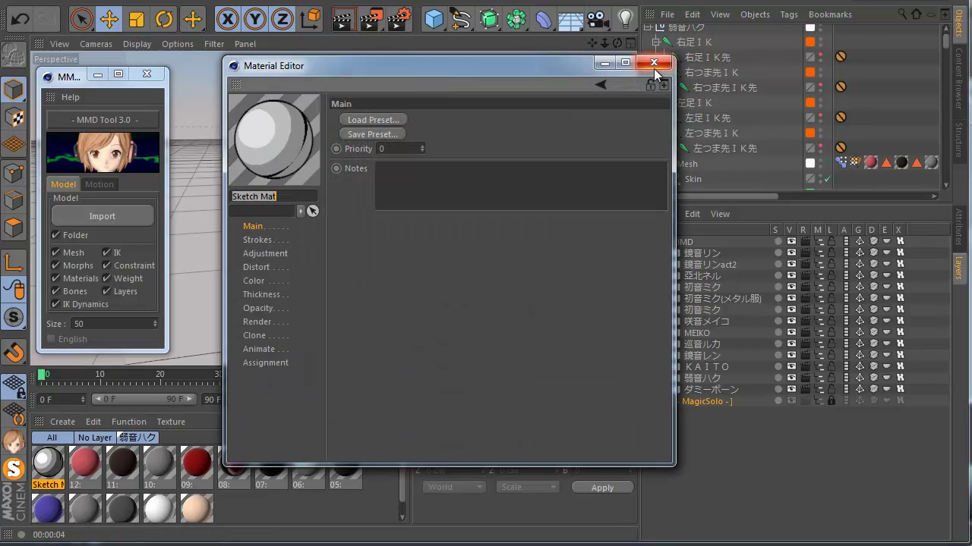
left_click(262, 294)
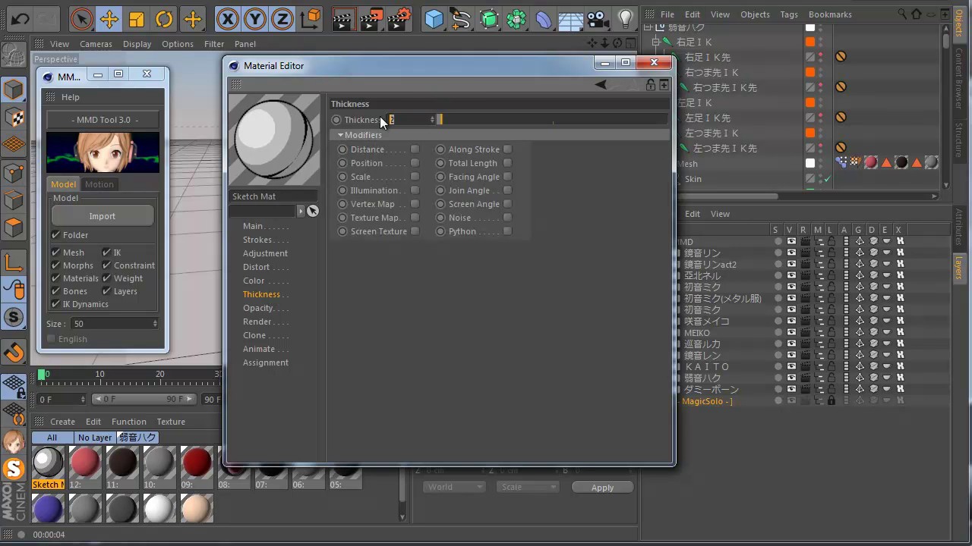
type("0.2")
key("Return")
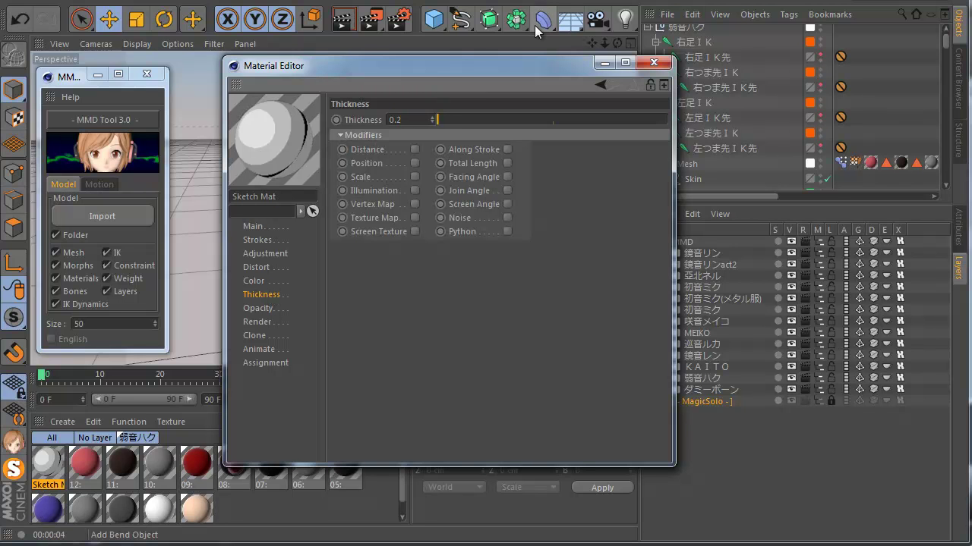
left_click(652, 62)
left_click(343, 19)
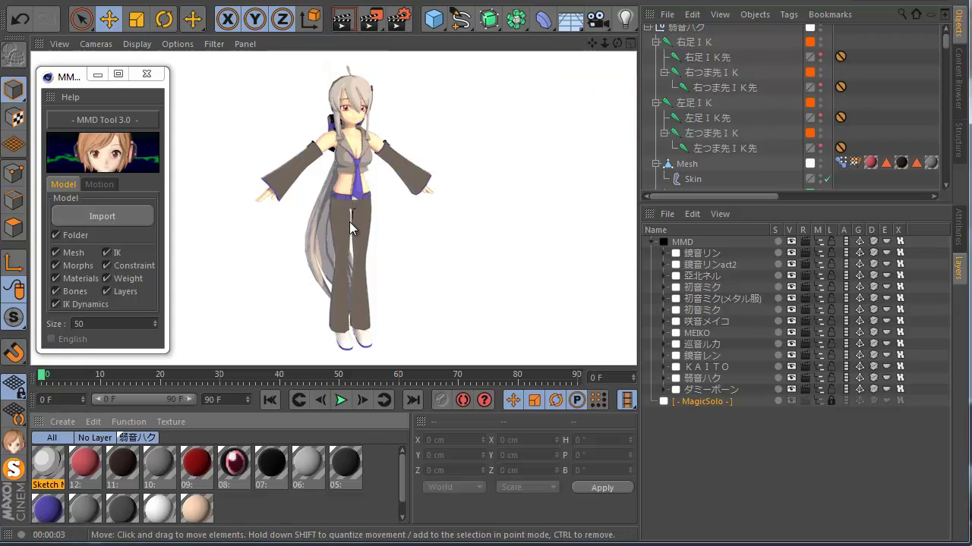
Step: Set the Sketch and Toon shading model to Gradient and render a closer view of the character's upper body
scroll(358, 154, "up", 3)
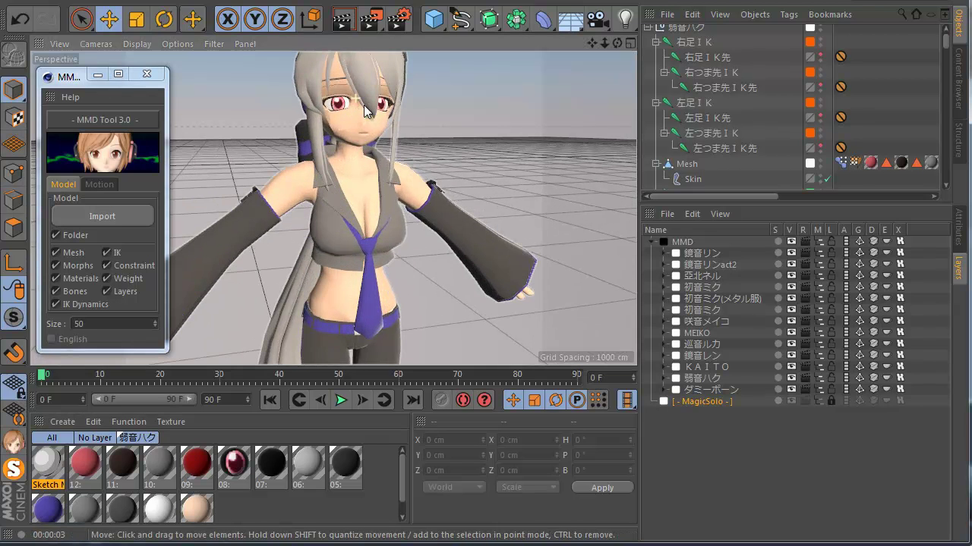
left_click(397, 19)
left_click(642, 144)
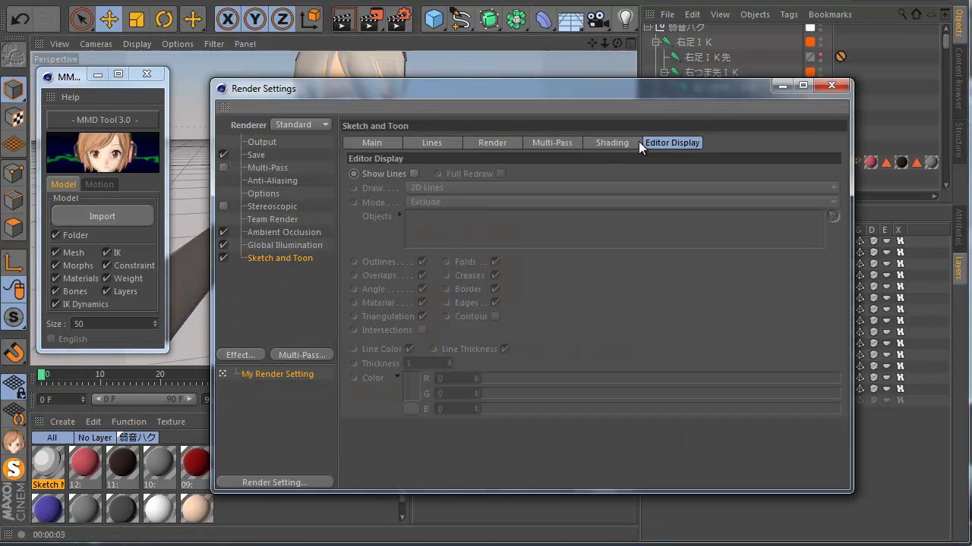
left_click(612, 143)
left_click(463, 298)
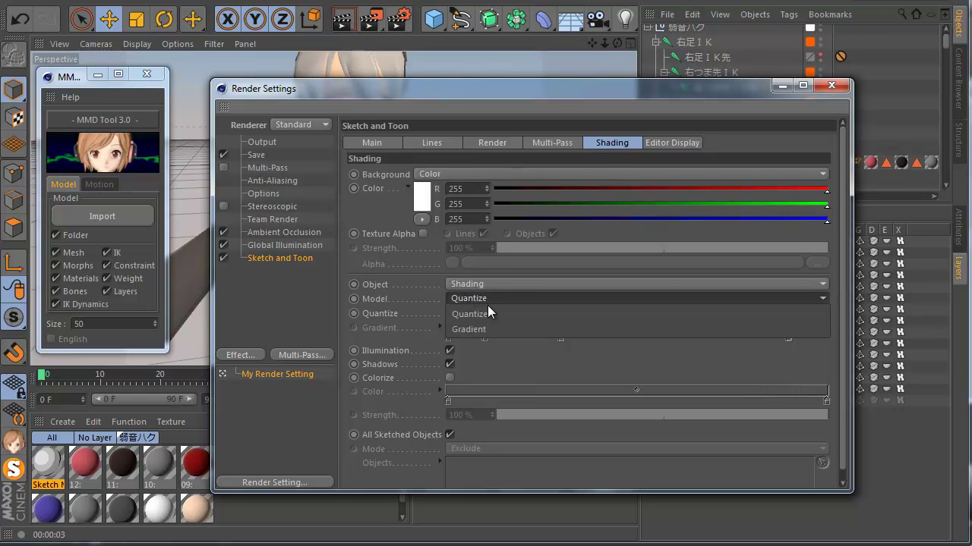
left_click(483, 329)
left_click_drag(440, 90, 352, 238)
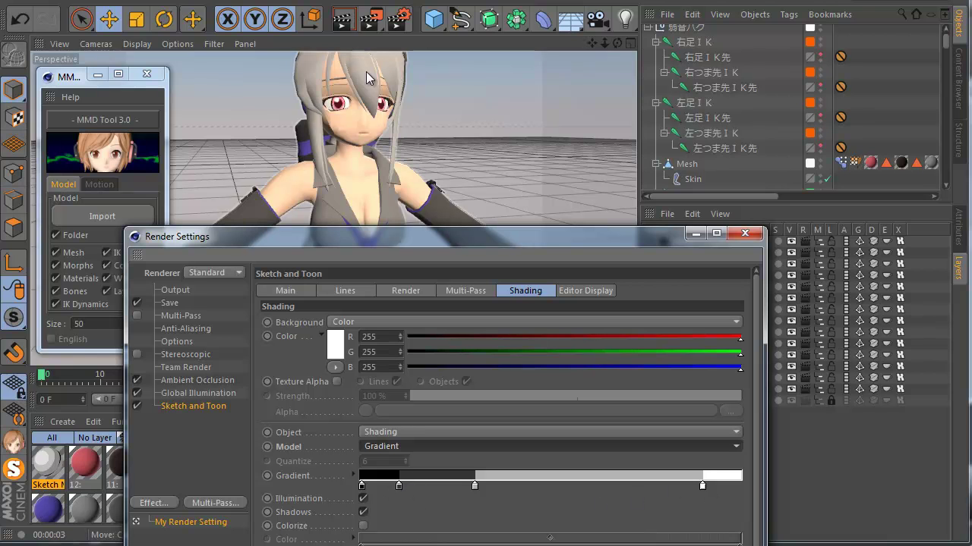
left_click(346, 18)
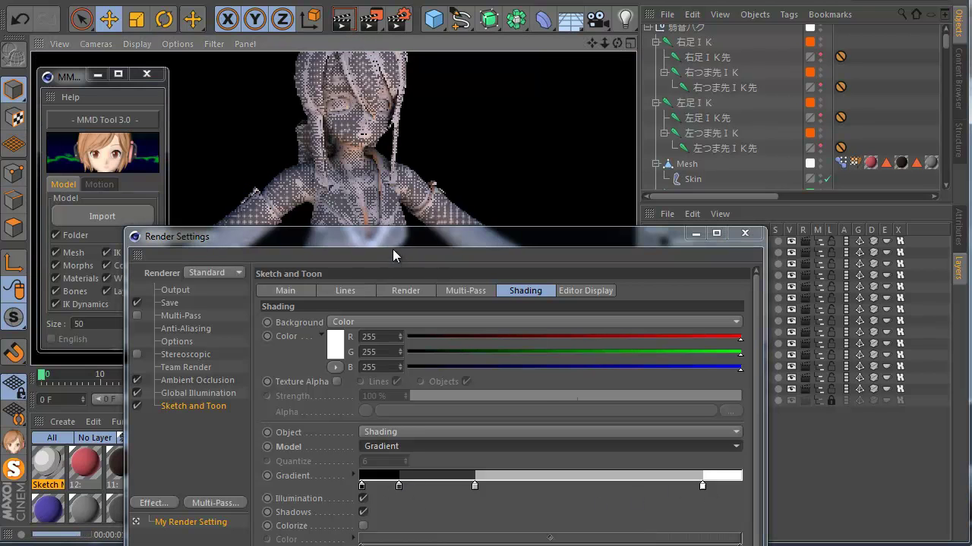
Step: Move the dark grey, light grey and white knots of the Sketch and Toon shading gradient towards black and render the view again
left_click_drag(391, 237, 391, 279)
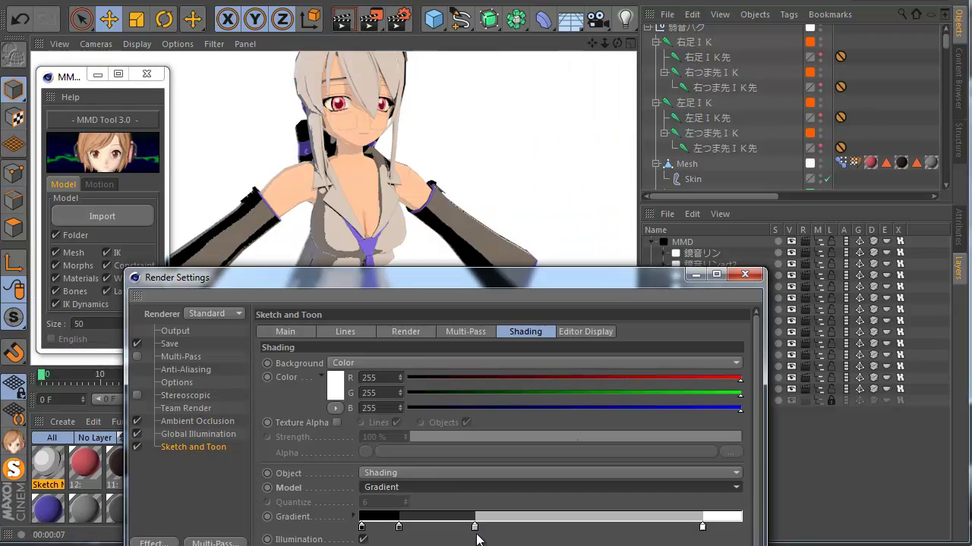
left_click_drag(399, 526, 375, 527)
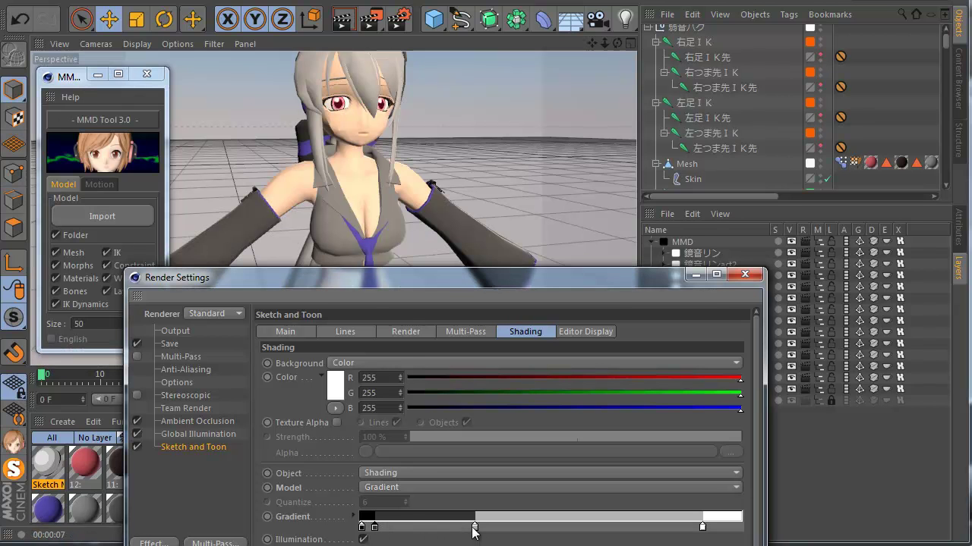
left_click_drag(475, 526, 406, 527)
left_click_drag(702, 527, 497, 527)
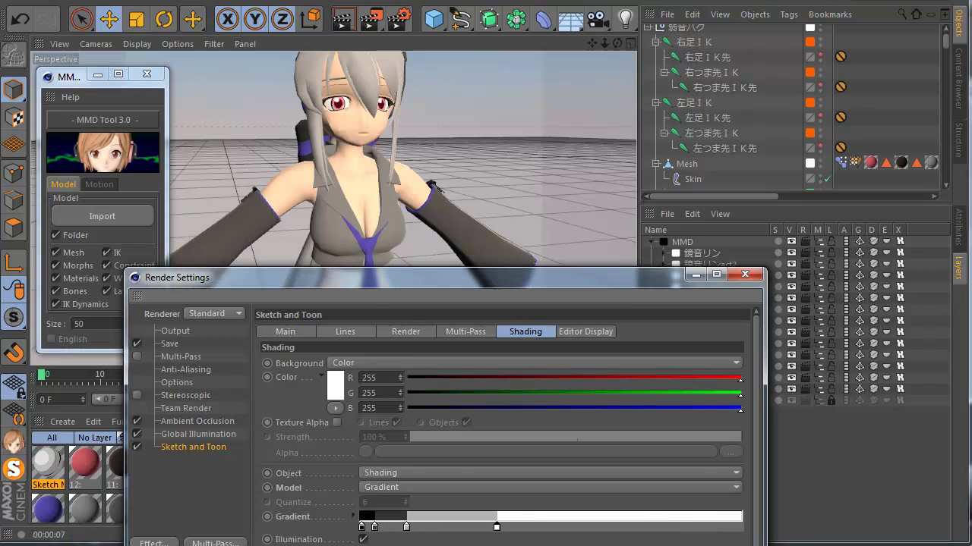
left_click(343, 18)
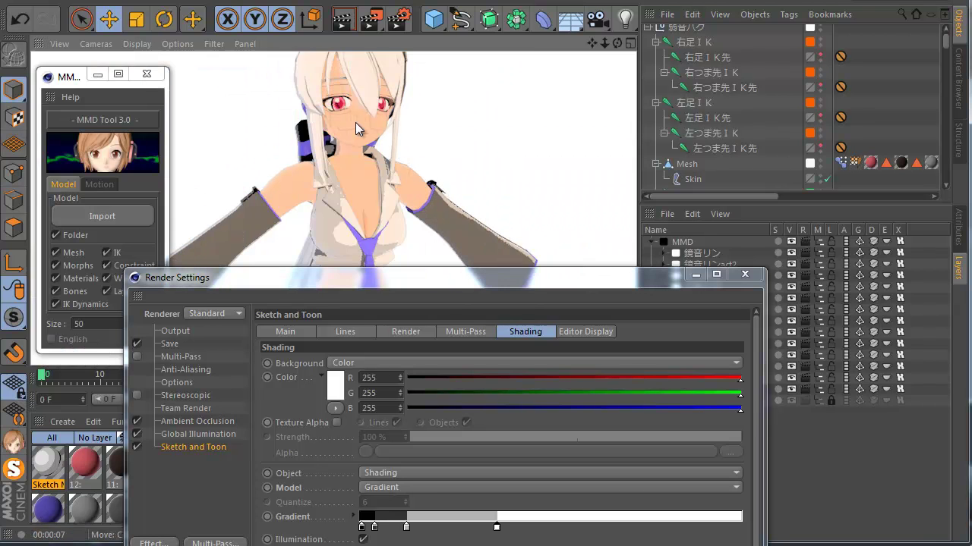
scroll(346, 136, "down", 5)
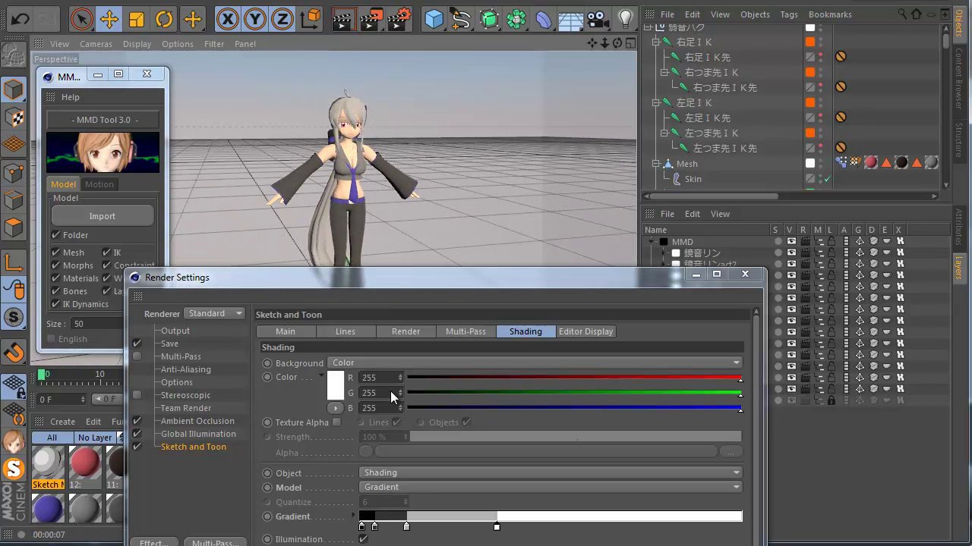
left_click(755, 276)
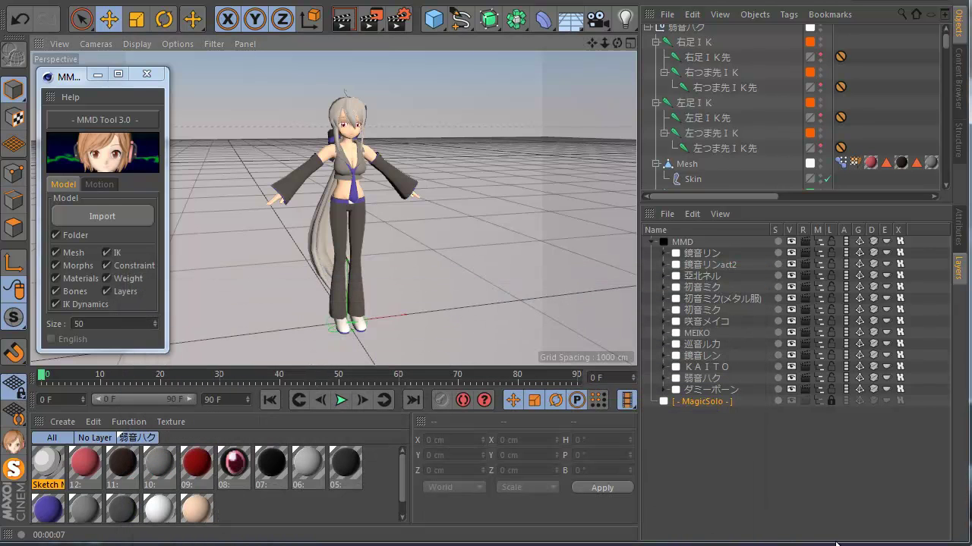
Step: Create a new empty scene and look over MMD Tool's motion import options
key("ctrl+n")
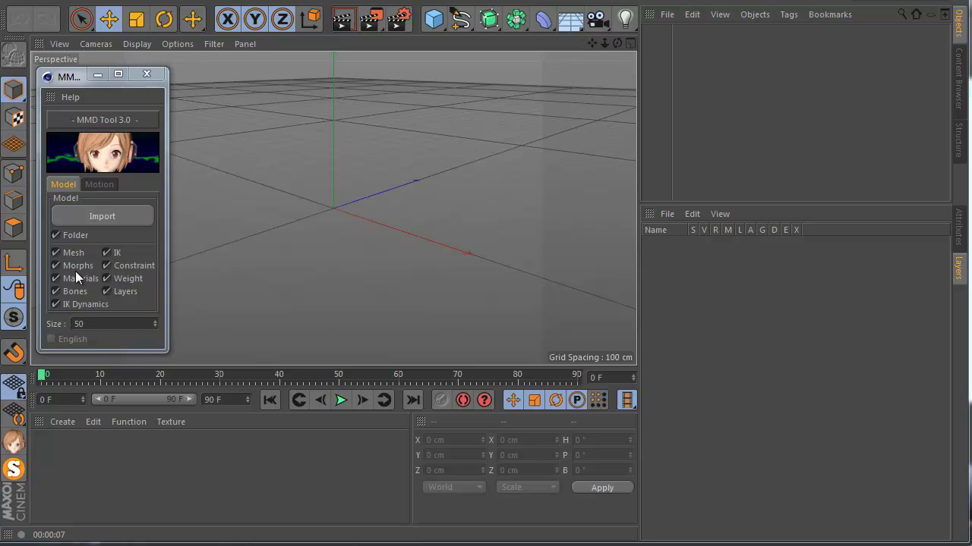
left_click(100, 186)
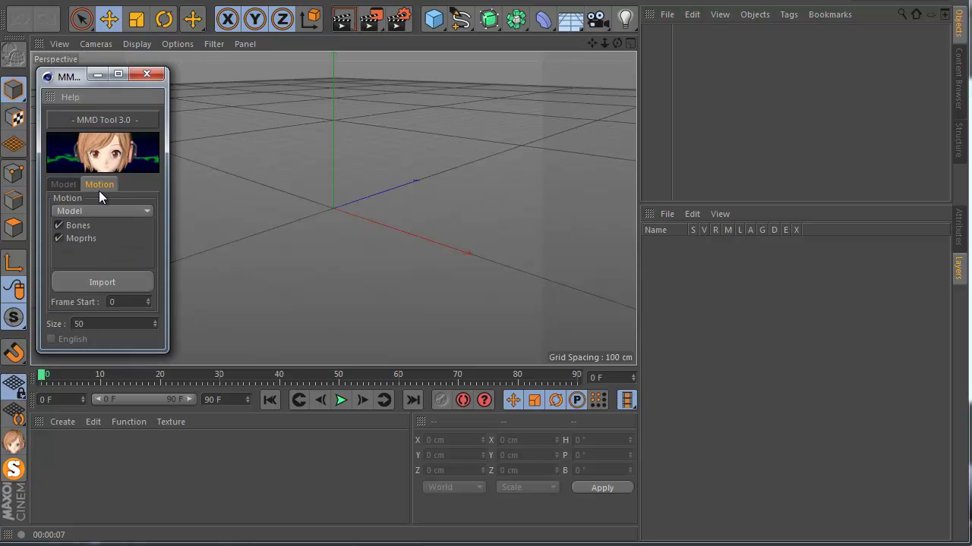
left_click(99, 325)
left_click(65, 186)
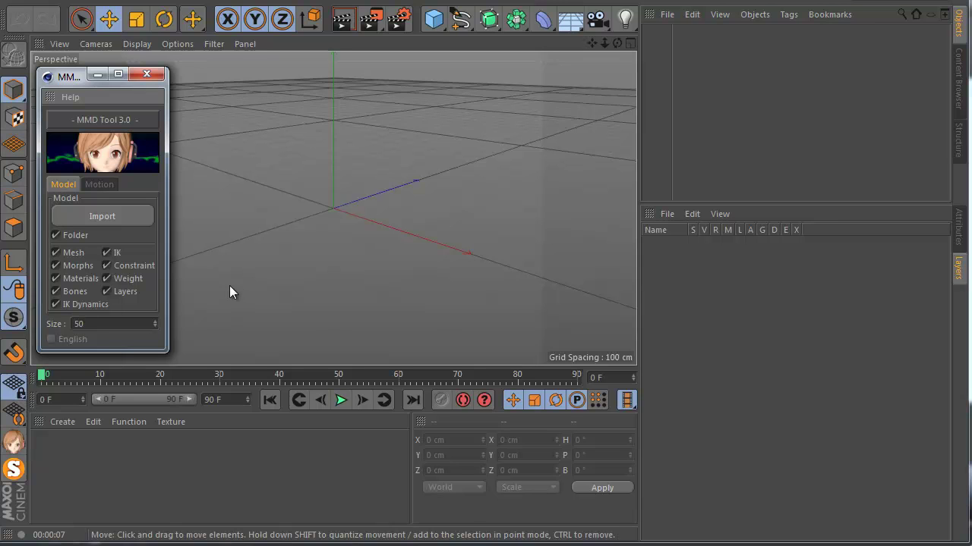
Step: Import the single model IA.pmx from C:\Files\IA\IA with Folder off and size 50, framing the whole character in the view
left_click(101, 220)
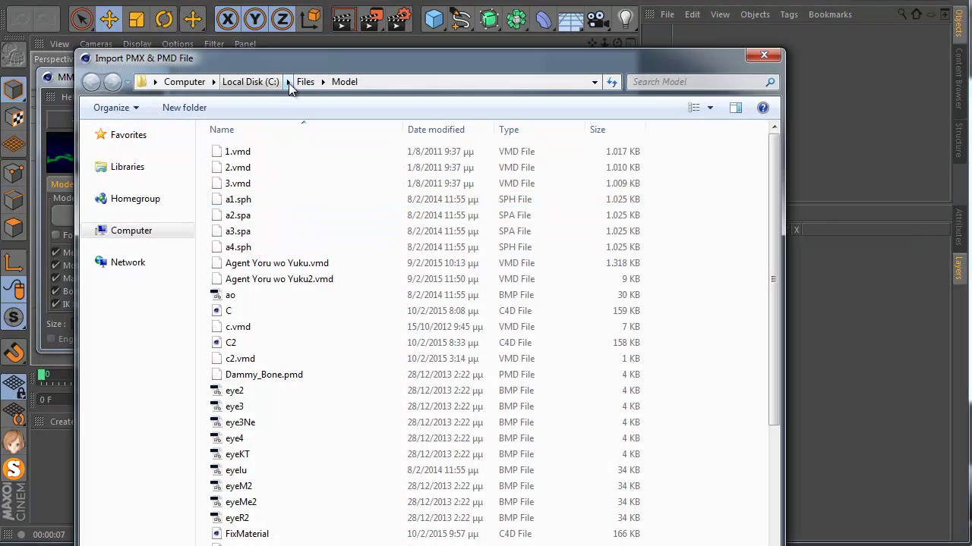
left_click(289, 83)
double_click(241, 168)
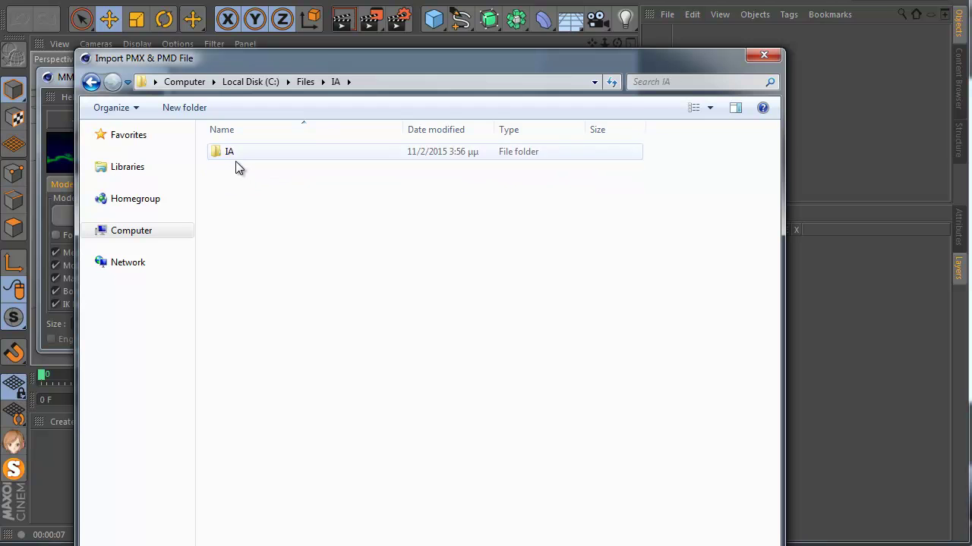
double_click(237, 153)
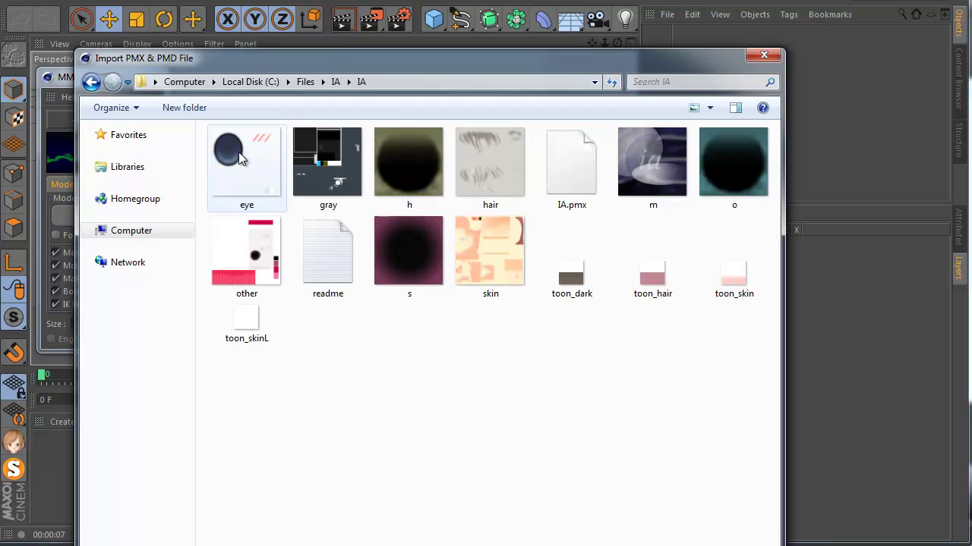
double_click(571, 205)
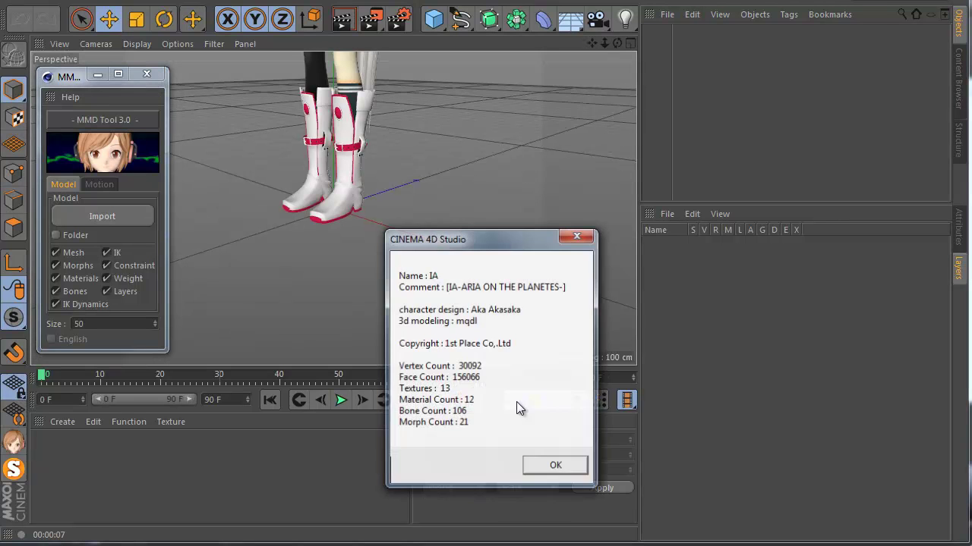
left_click(549, 468)
scroll(364, 262, "down", 5)
scroll(322, 155, "up", 6)
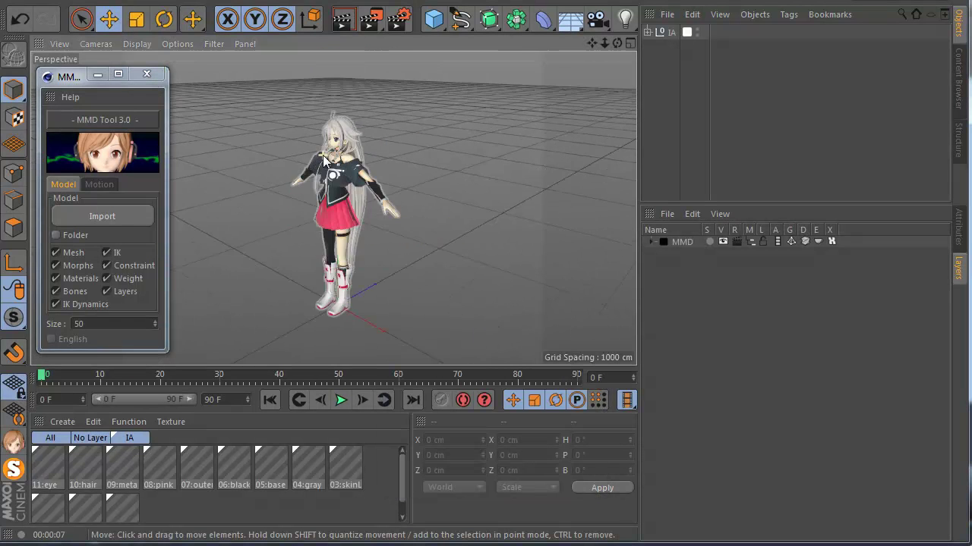
left_click_drag(337, 239, 337, 233, "alt")
scroll(308, 200, "down", 3)
scroll(297, 301, "up", 2)
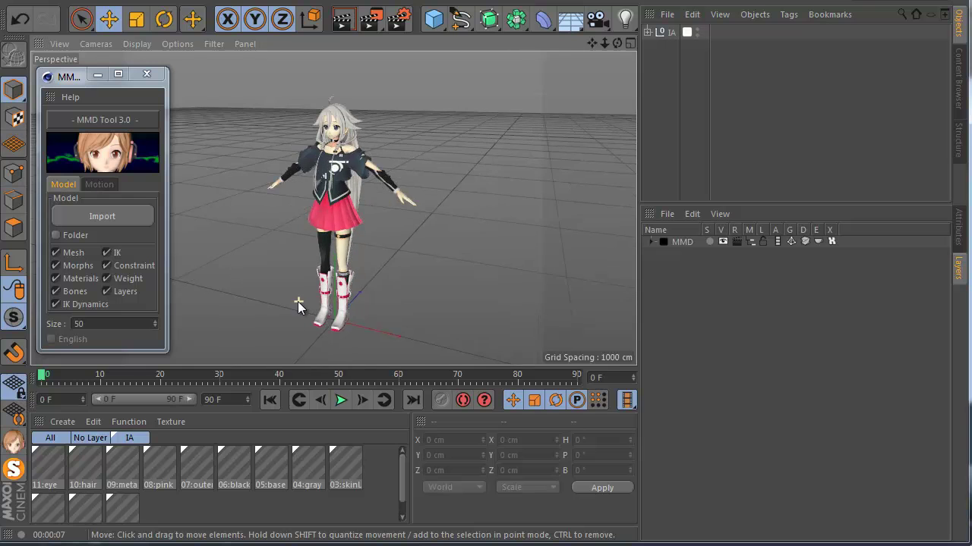
scroll(309, 270, "up", 2)
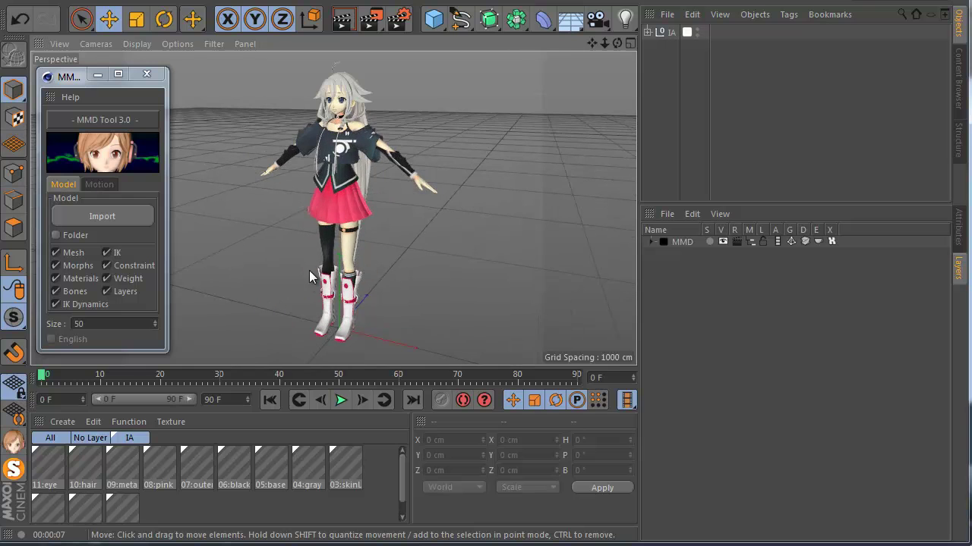
Step: Select the IA object with its children and import the motion 2.vmd from C:\Files\ANIM onto it, with bones and morphs, starting at frame 0
left_click(652, 34)
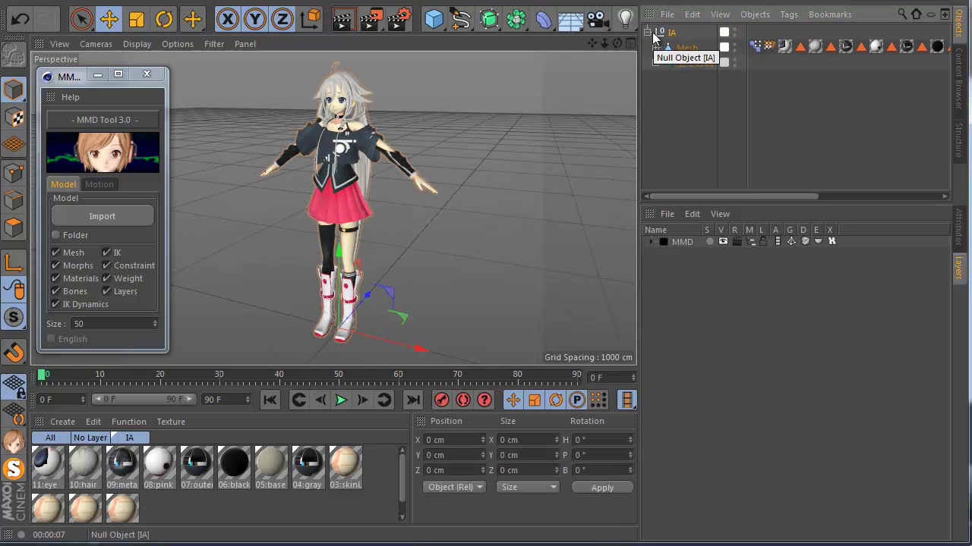
left_click(99, 185)
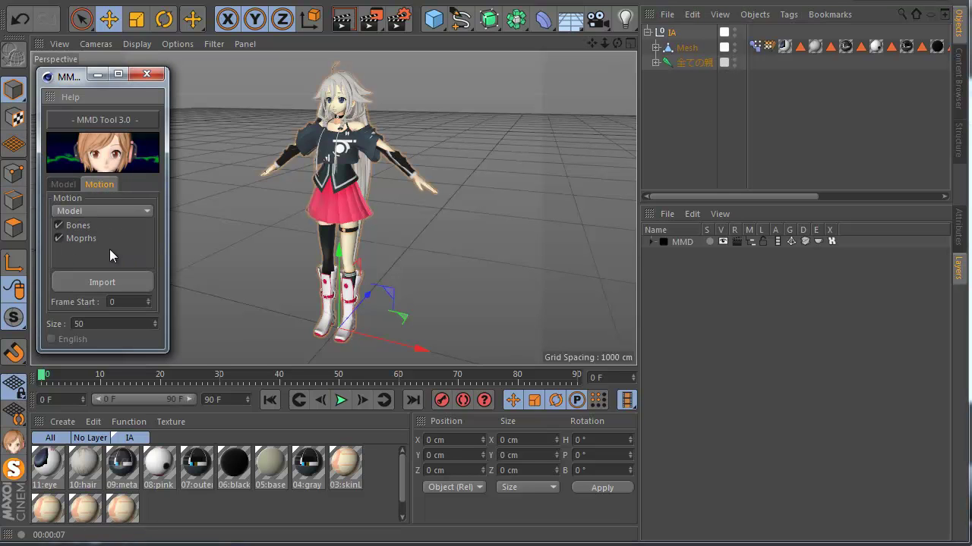
left_click(114, 281)
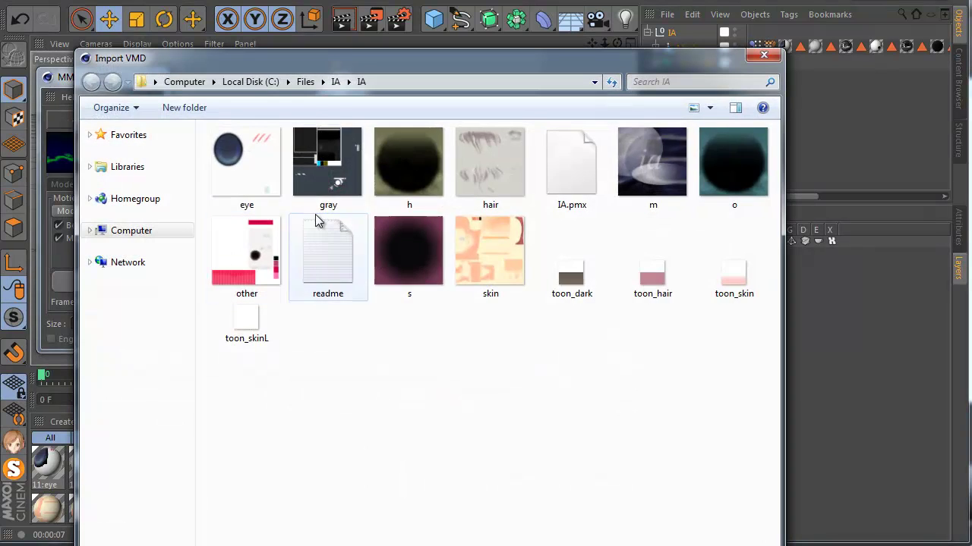
left_click(306, 82)
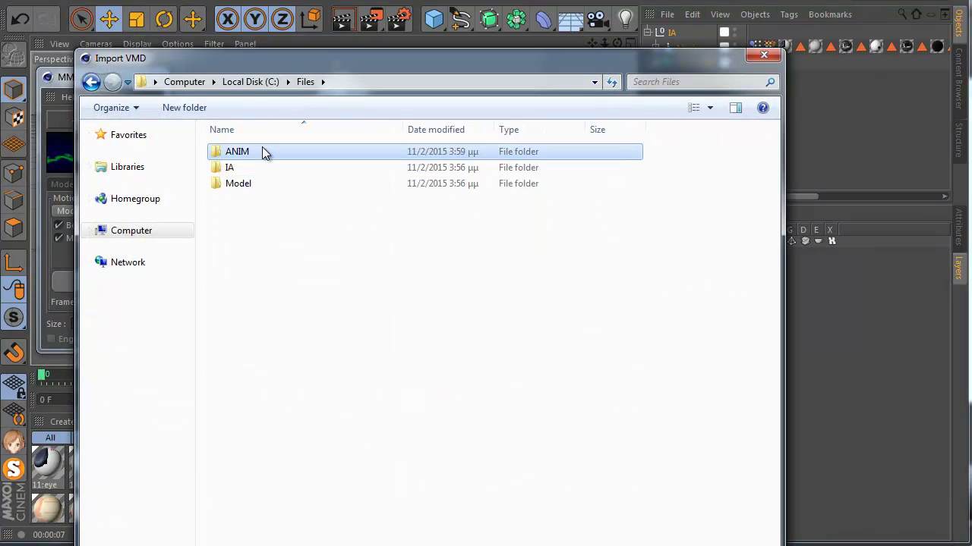
double_click(262, 151)
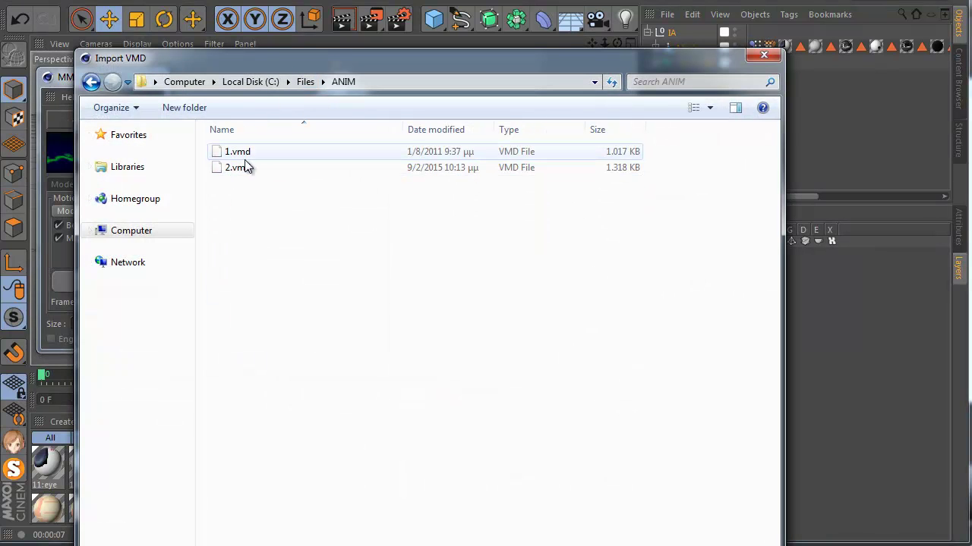
double_click(240, 173)
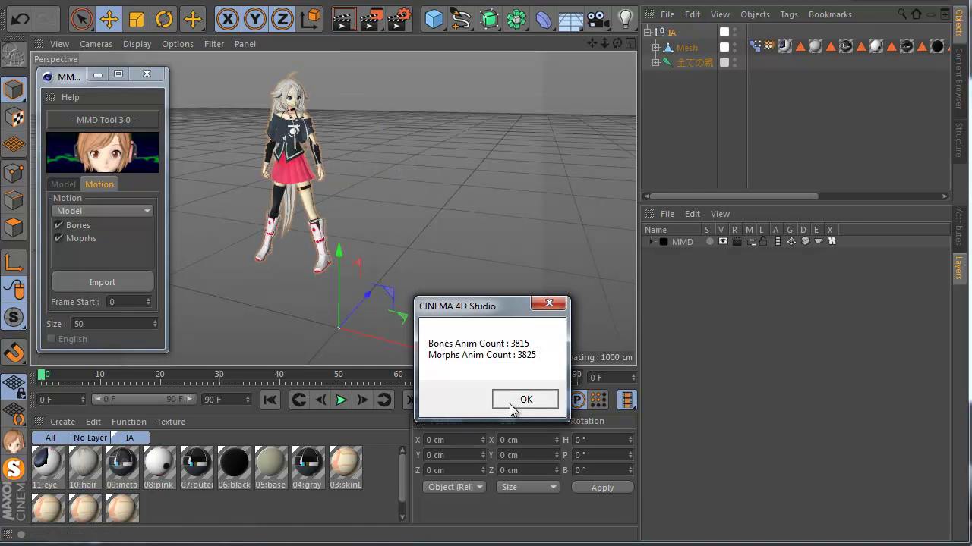
left_click(512, 404)
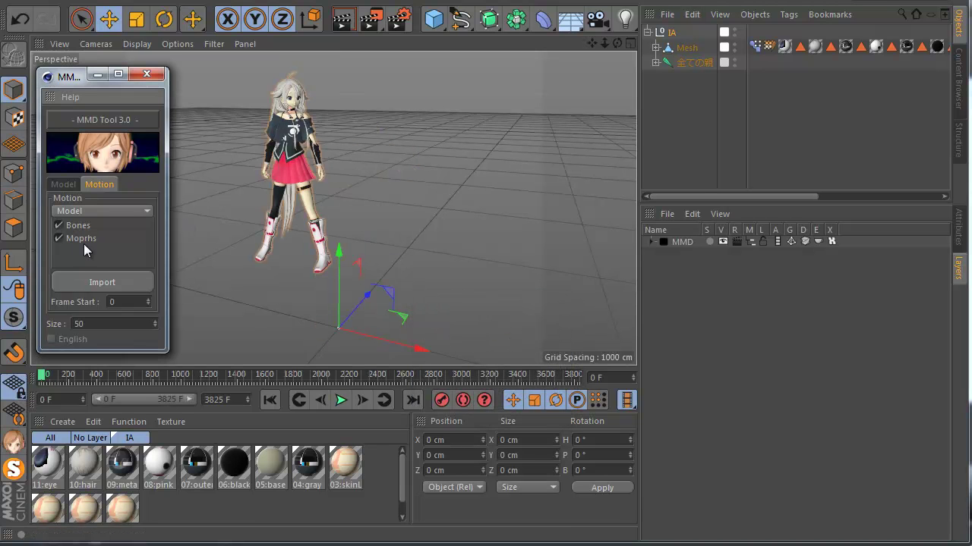
Step: Deselect the model, play the imported animation from early in the timeline and watch the character's movement up close
middle_click_drag(272, 212, 276, 224, "alt")
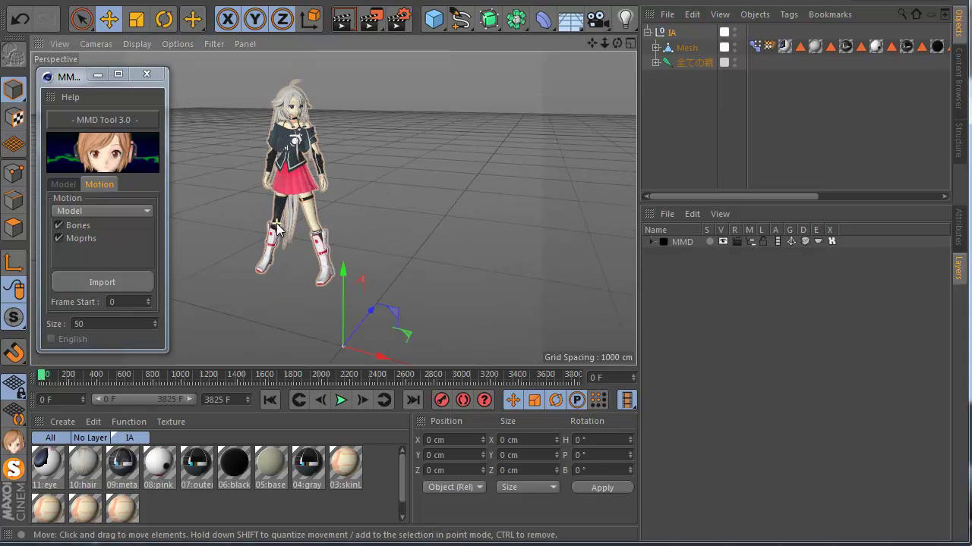
scroll(277, 241, "down", 1)
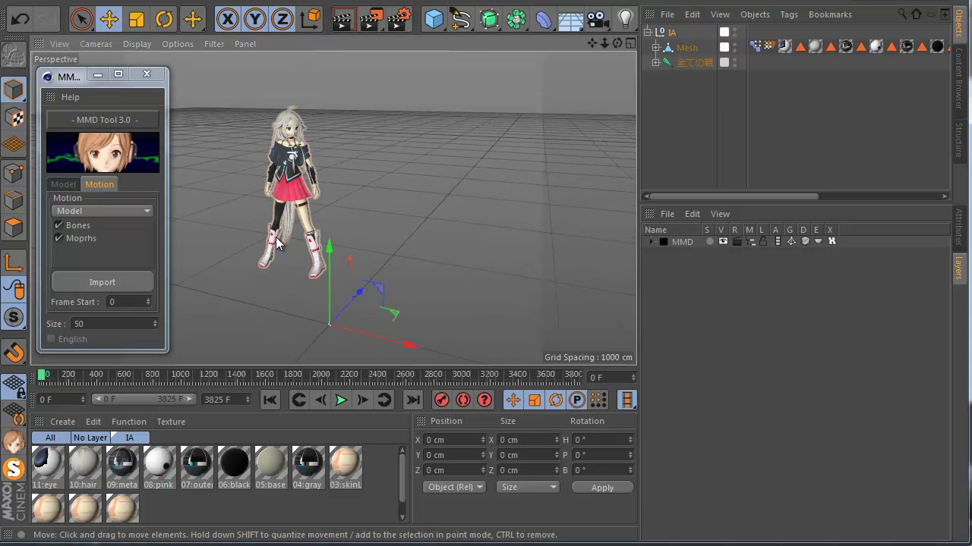
left_click(767, 134)
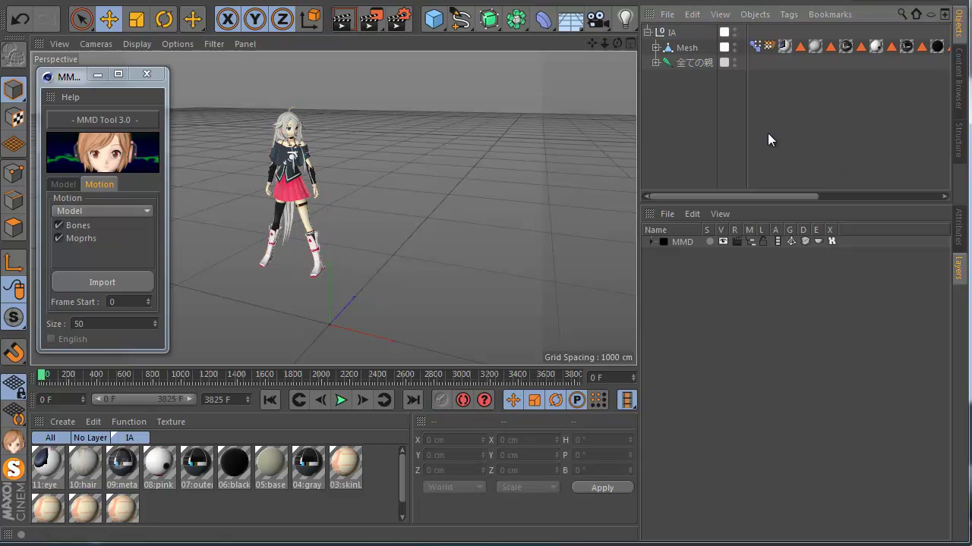
left_click(341, 400)
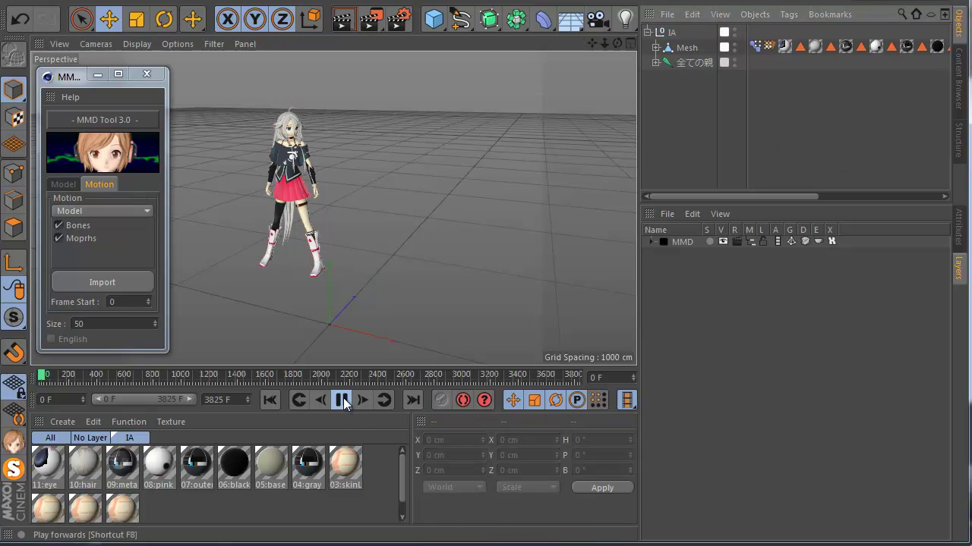
left_click(57, 376)
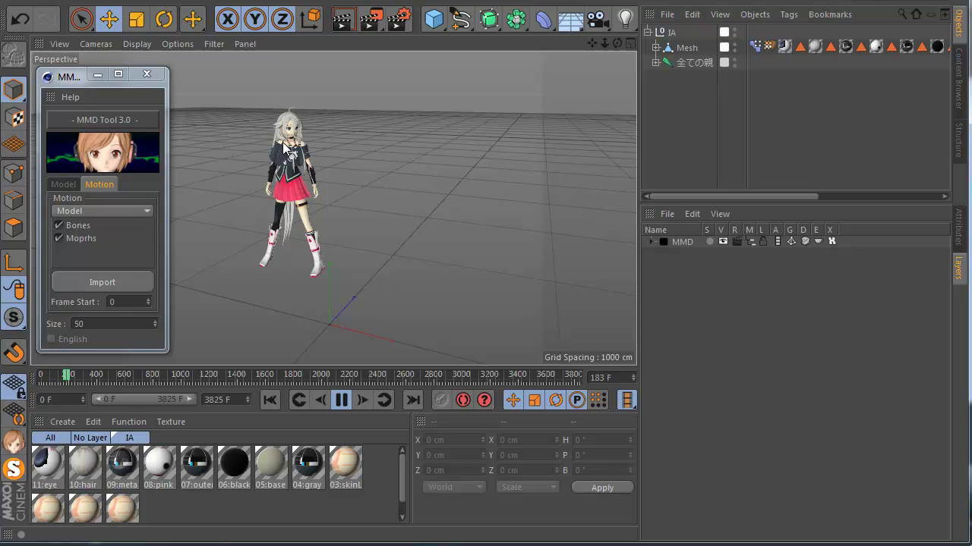
scroll(277, 138, "up", 2)
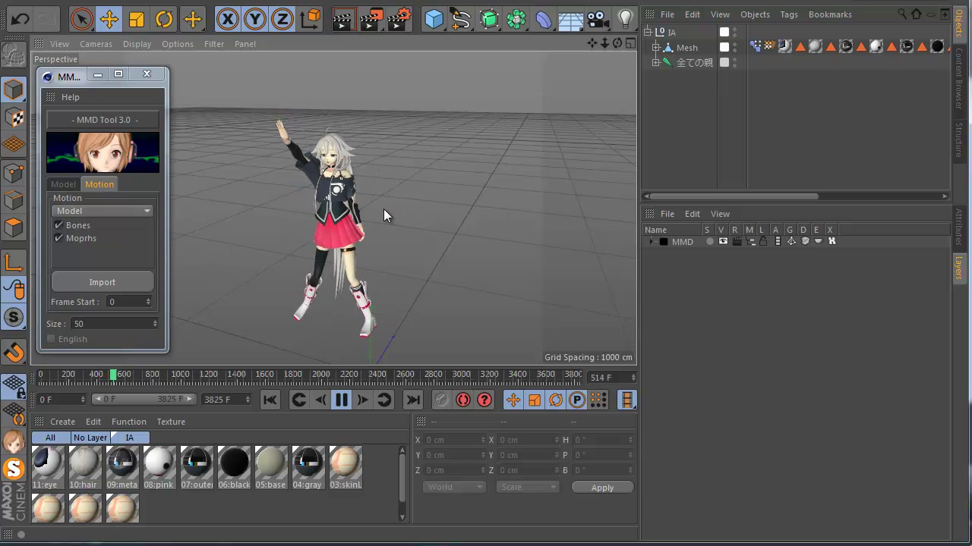
scroll(320, 155, "up", 5)
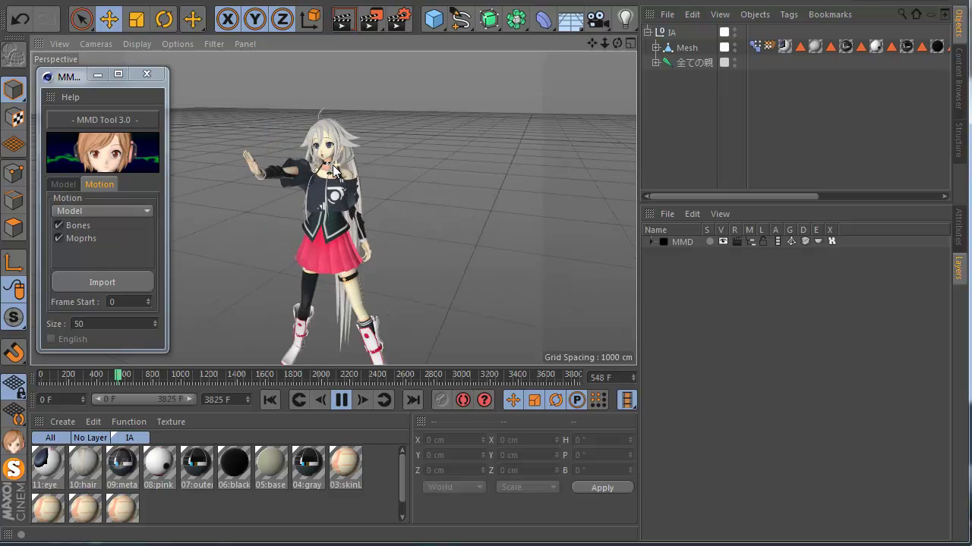
Step: Stop the playback, select the IA object and import the motion 1.vmd onto it, with bones and morphs, starting at frame 0
scroll(290, 199, "down", 4)
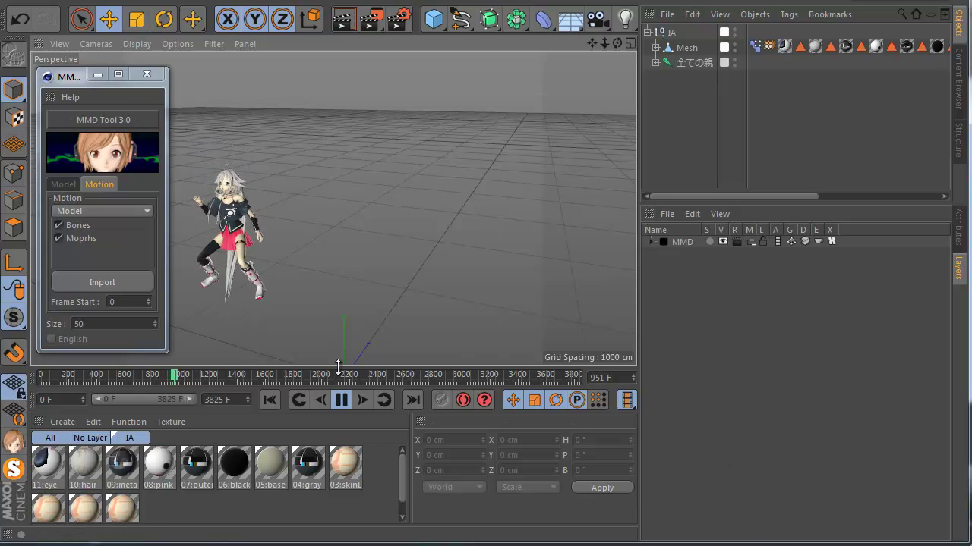
left_click(342, 400)
left_click(672, 35)
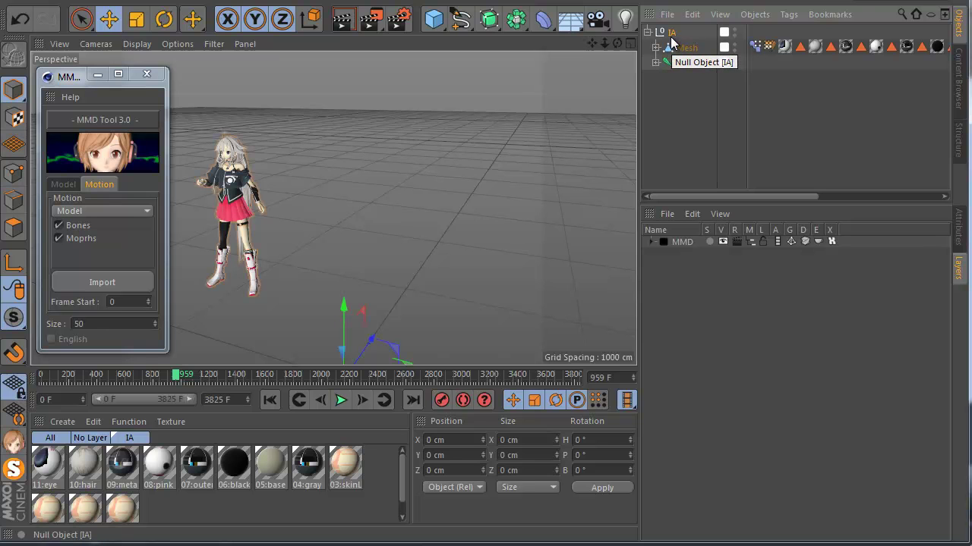
left_click(958, 227)
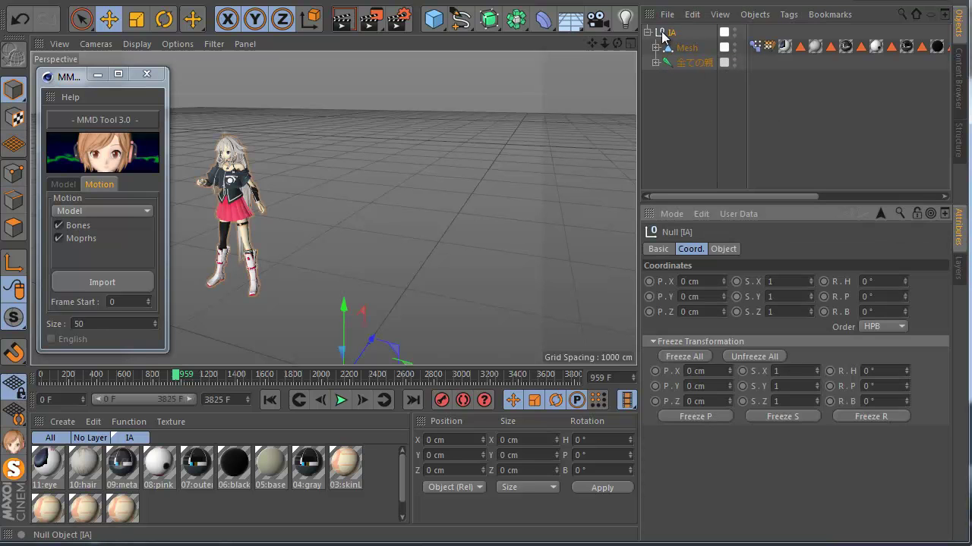
left_click(104, 277)
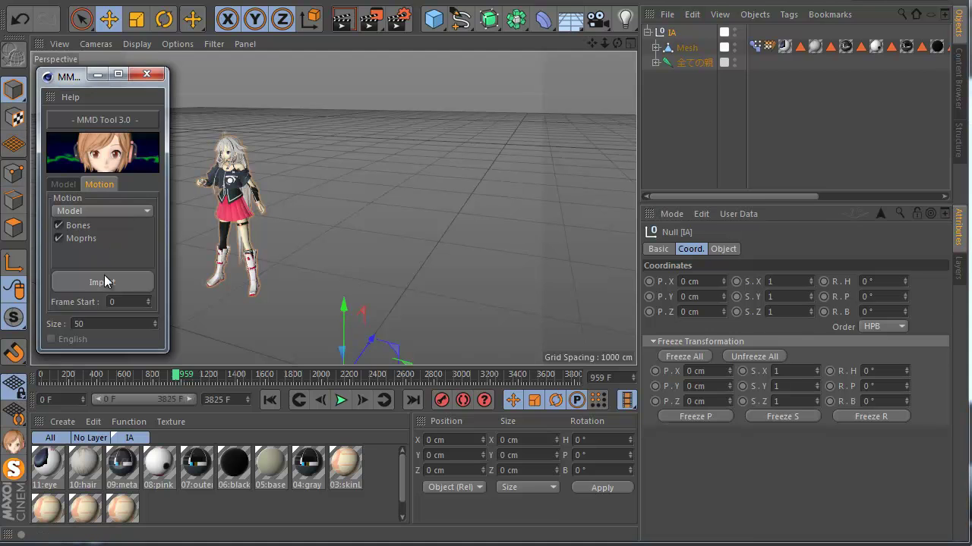
double_click(280, 152)
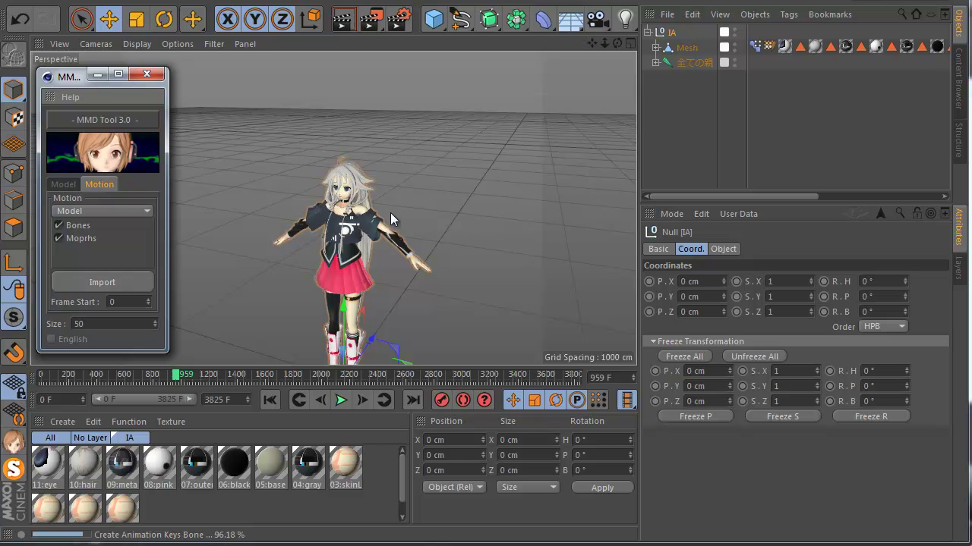
Step: Play IA's newly imported motion, watch the movement, then stop playback and return to the first frame
left_click(522, 400)
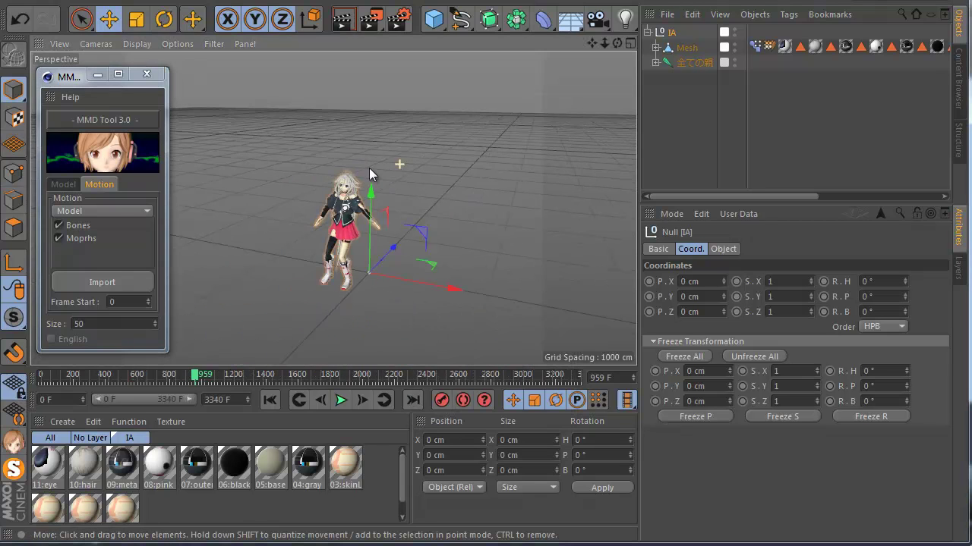
left_click(270, 400)
left_click(342, 400)
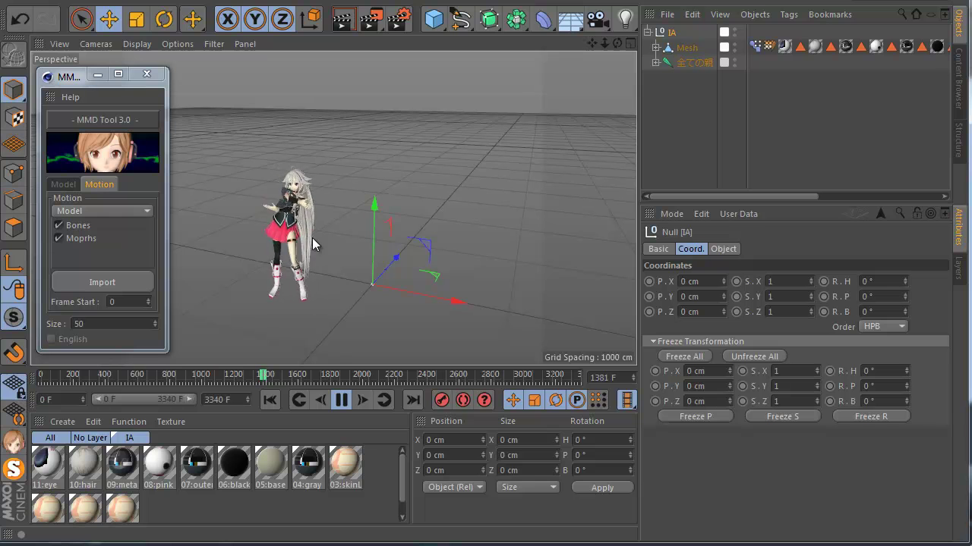
left_click(341, 400)
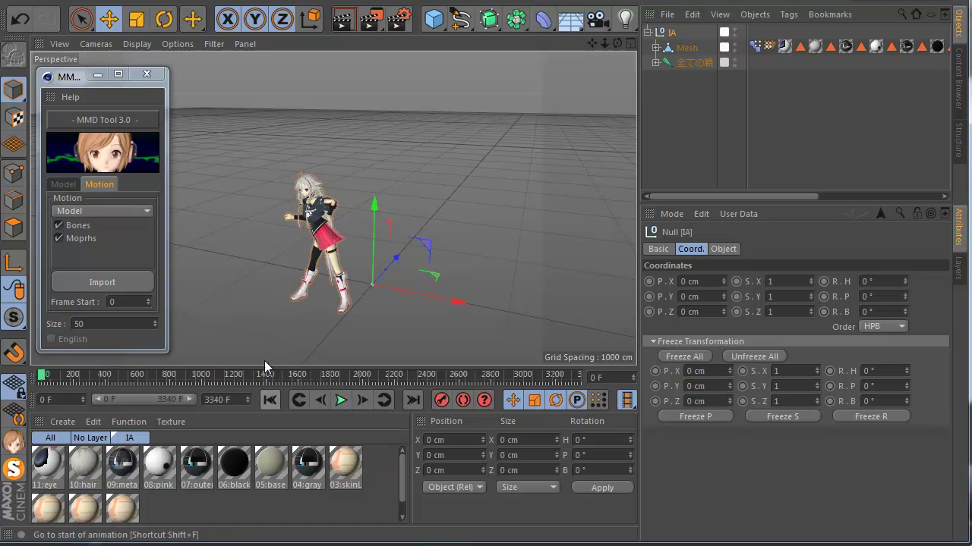
left_click(269, 400)
Step: Create a new empty scene and import the whole model folder with Folder on and size 50, viewing the lined-up characters up close
left_click(9, 2)
left_click(23, 16)
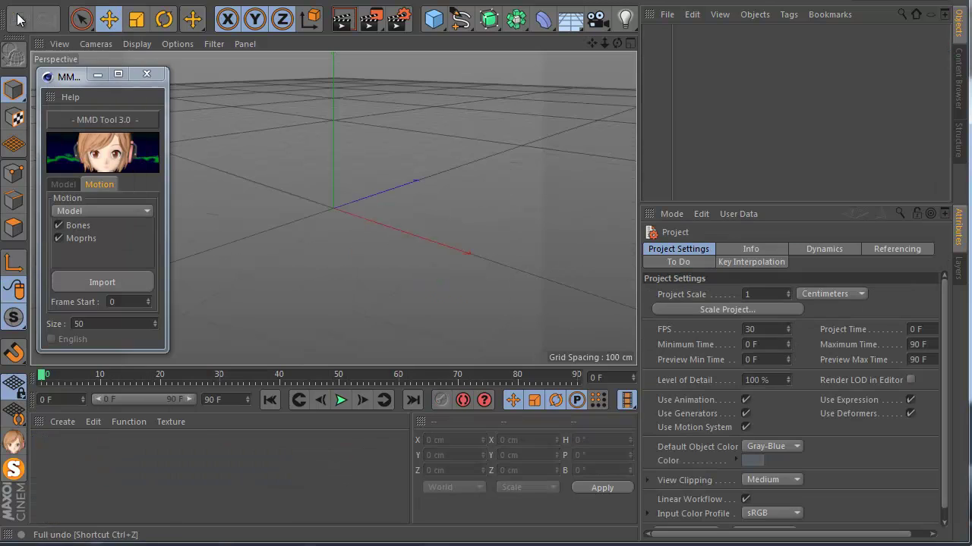
left_click(64, 184)
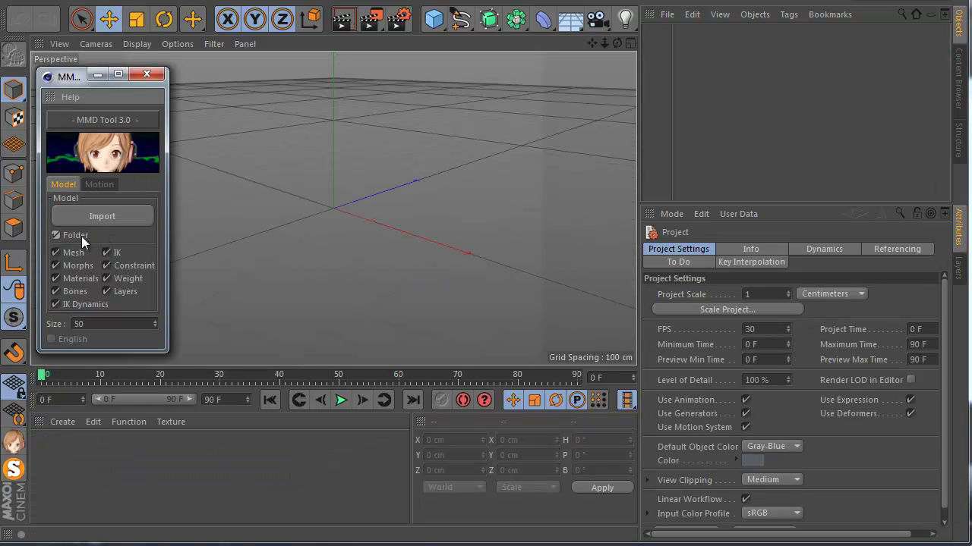
left_click(106, 216)
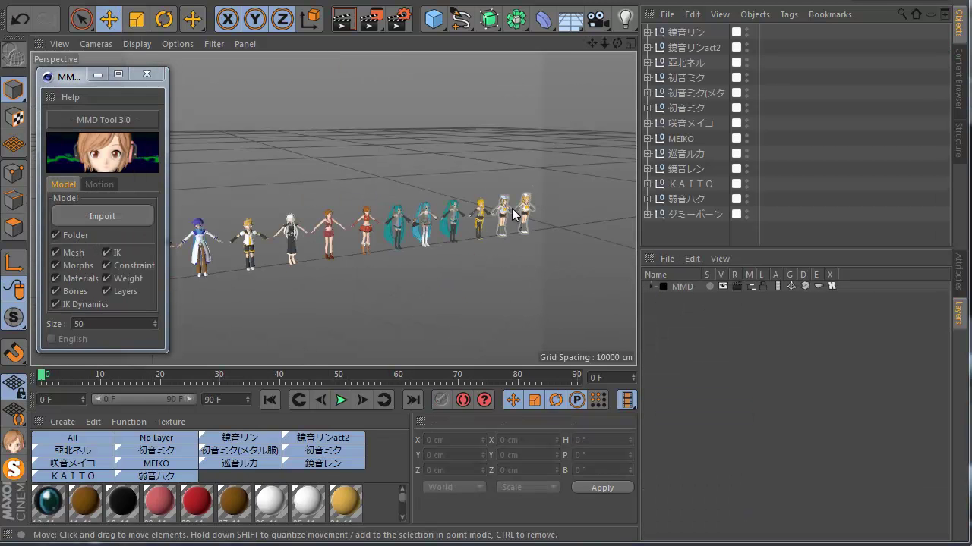
scroll(484, 266, "up", 2)
scroll(225, 268, "up", 3)
scroll(225, 268, "up", 2)
Step: Show MMD Tool's motion options and delete the 鏡音リン model from the scene
left_click(103, 186)
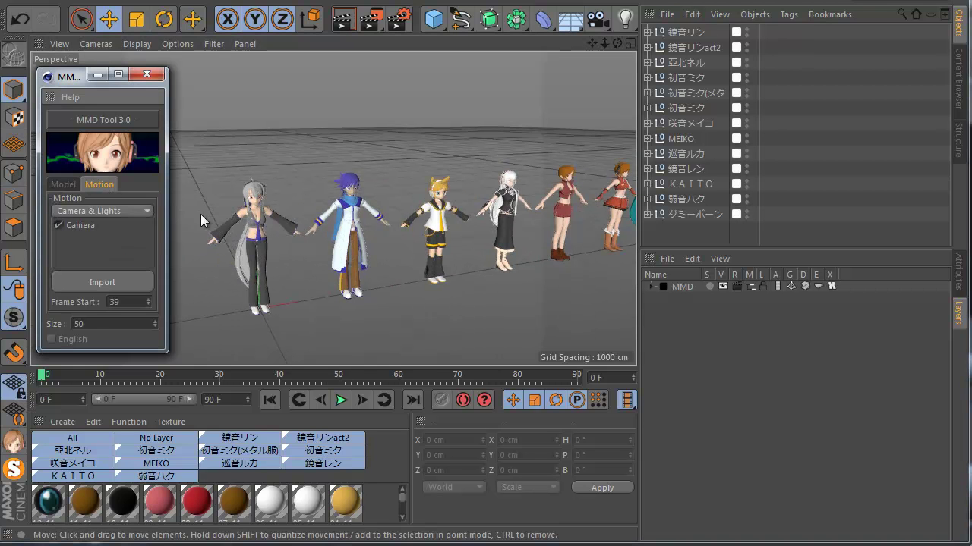
left_click(669, 33)
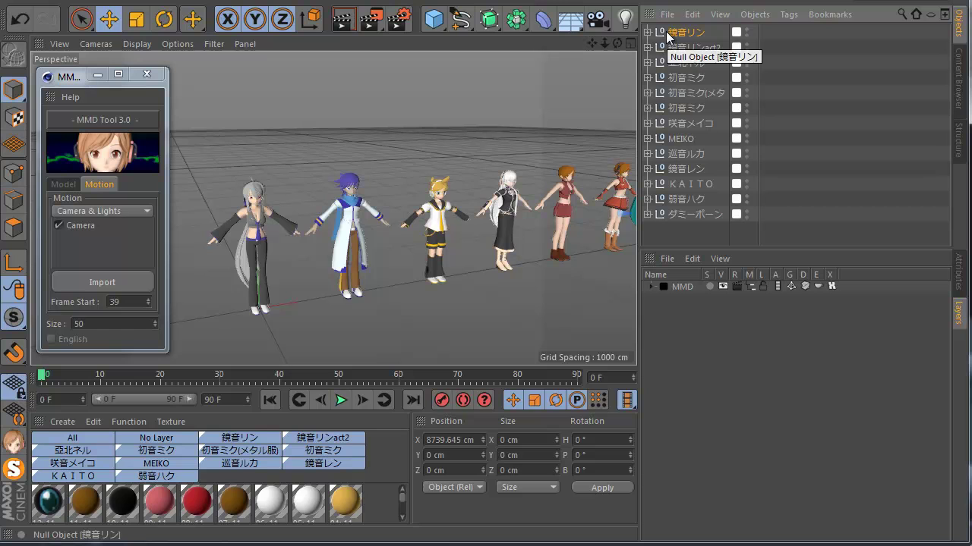
key("Delete")
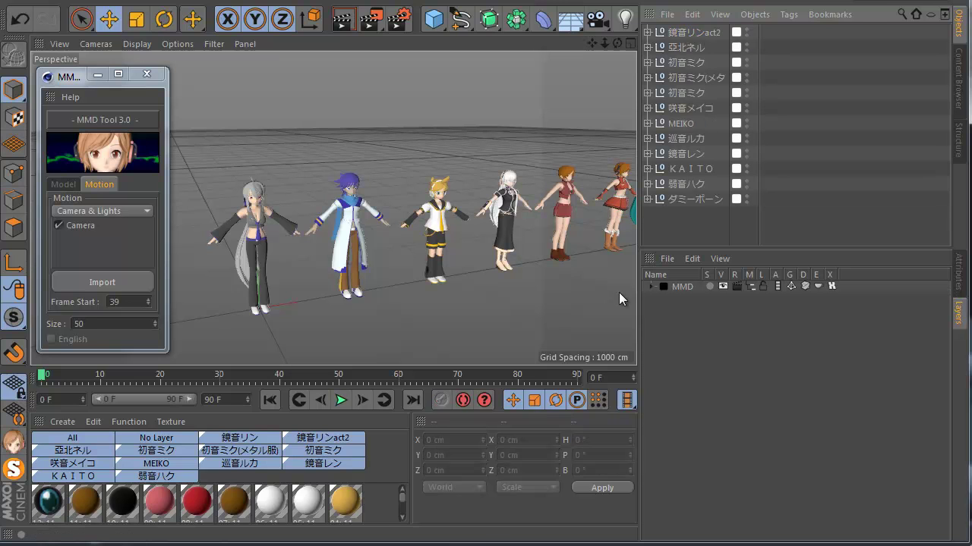
Step: Expand the MMD layer and solo only the 初音ミク(メタル服) and MEIKO layers, leaving 鏡音リン out
left_click(650, 287)
left_click(778, 297)
left_click(778, 343)
left_click(778, 378)
scroll(248, 242, "down", 6)
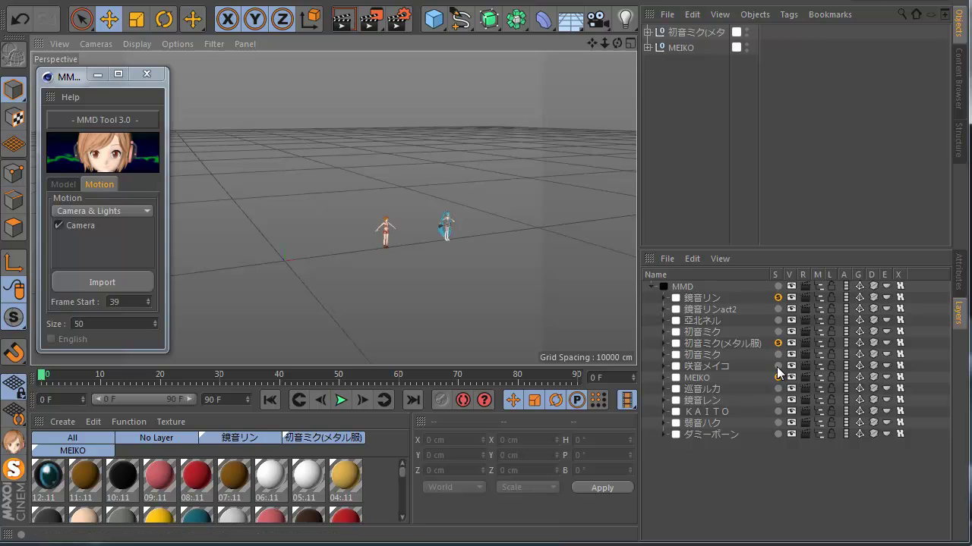
left_click(778, 297)
scroll(445, 229, "up", 6)
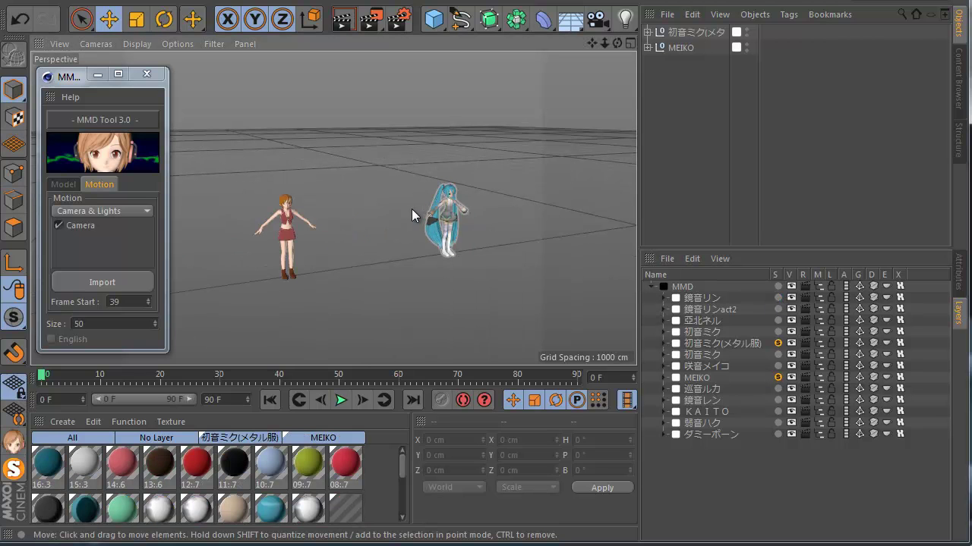
Step: Also solo the 初音ミク layer directly below 初音ミク(メタル服), and select all three shown model objects together
left_click(681, 47)
left_click(678, 34, "ctrl")
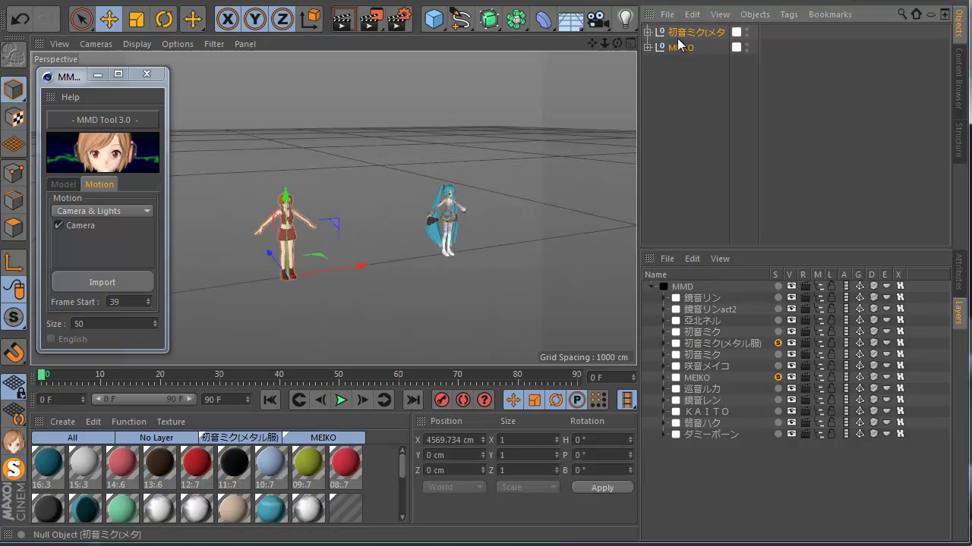
left_click(777, 355)
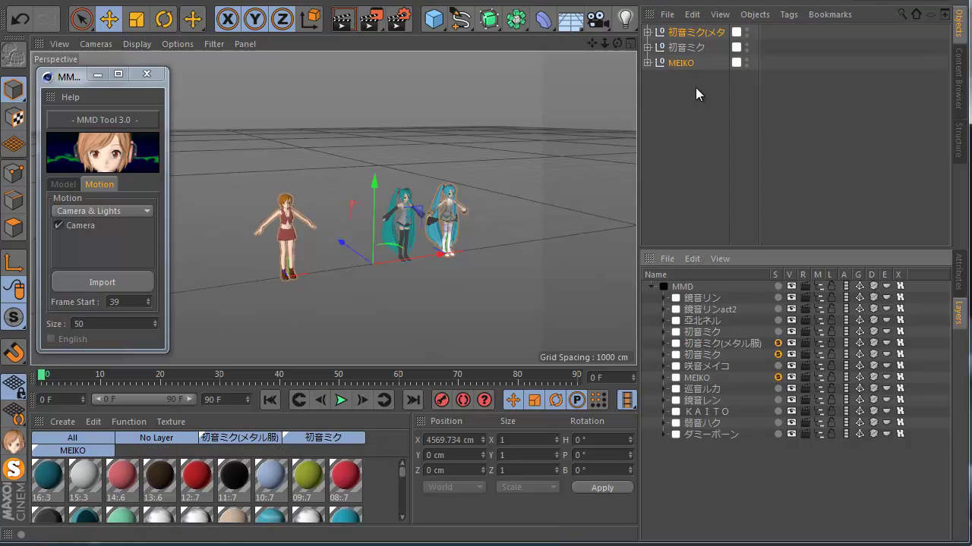
left_click(684, 62)
left_click(683, 47, "ctrl")
left_click(692, 32, "ctrl")
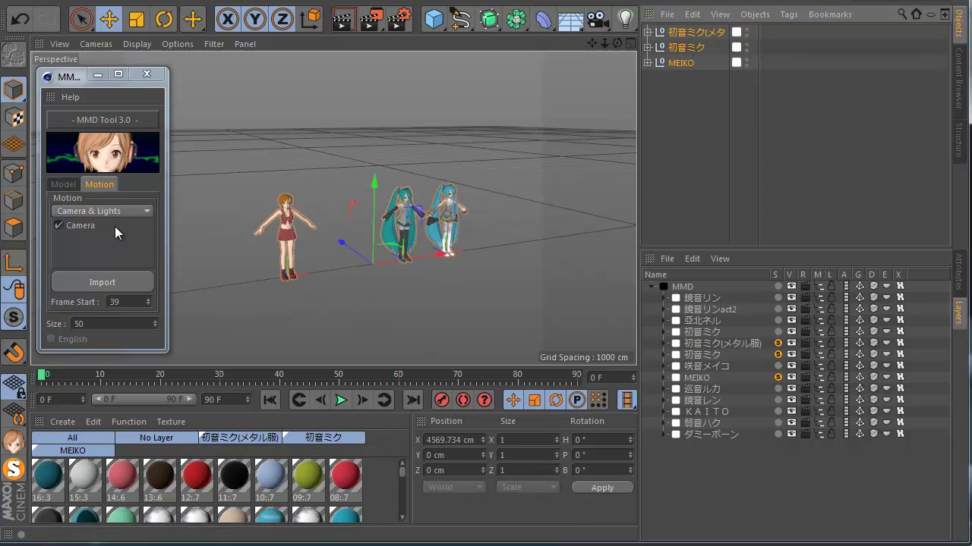
Step: Set the motion type to Model and import 2.vmd onto the three selected models, with bones and morphs, starting at frame 39
left_click(85, 212)
left_click(84, 226)
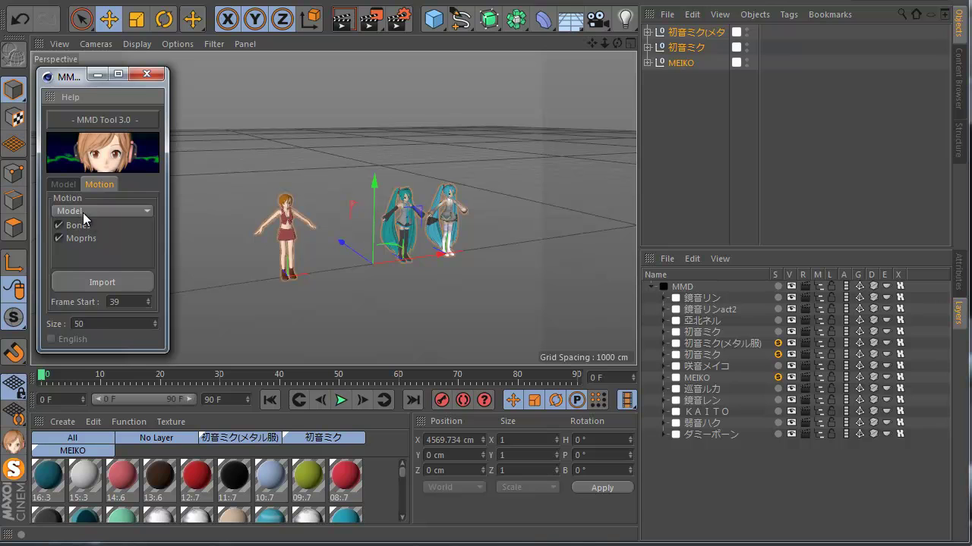
left_click(124, 281)
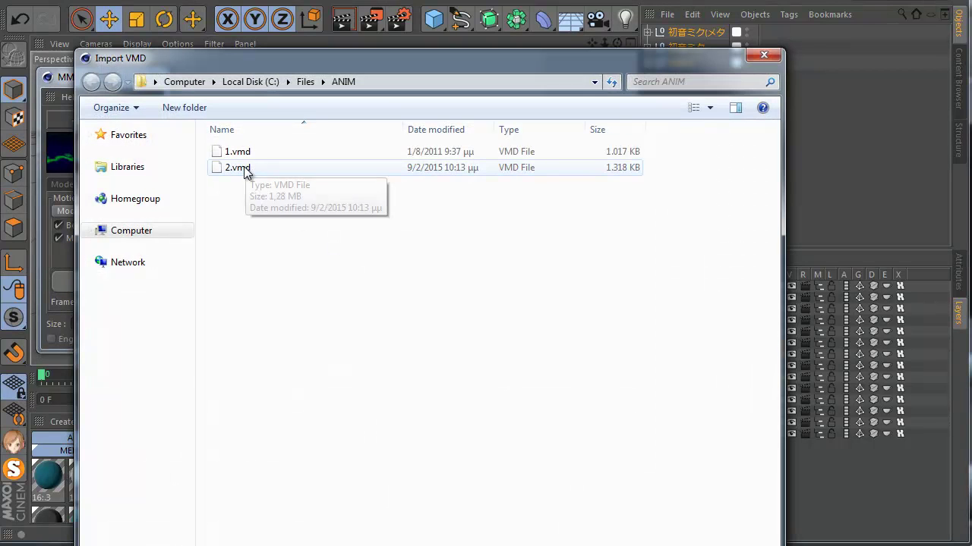
double_click(247, 167)
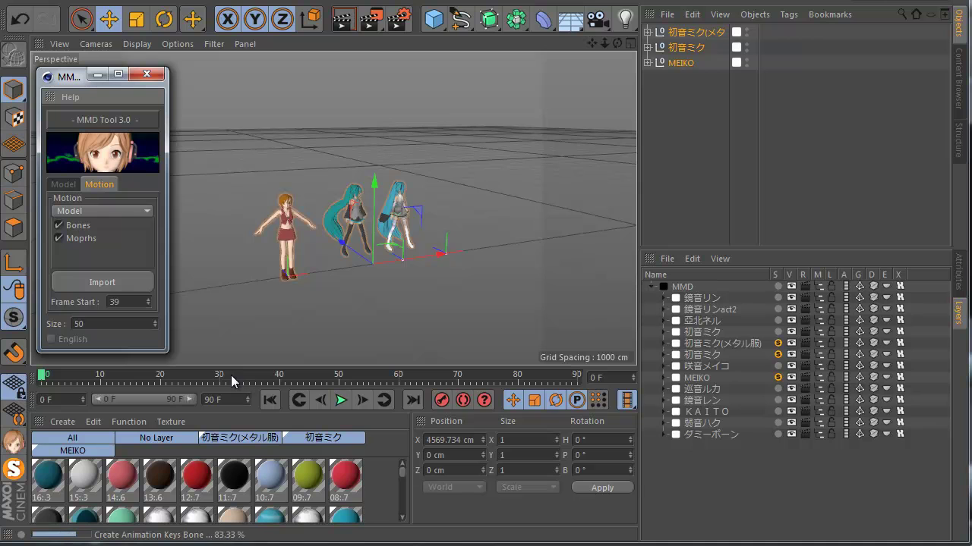
Step: Play the shared animation from about frame 1000 and watch the three characters dance from a closer view
left_click(341, 400)
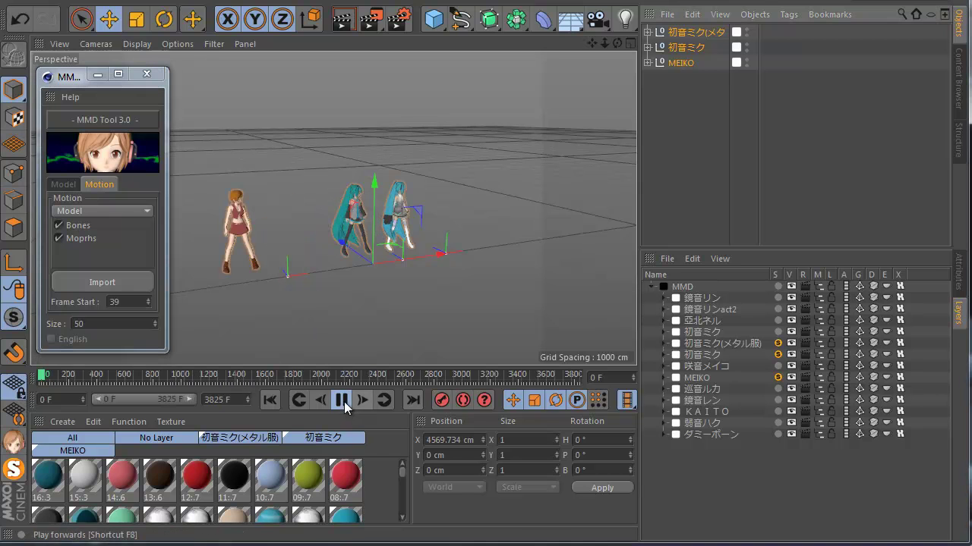
left_click(186, 372)
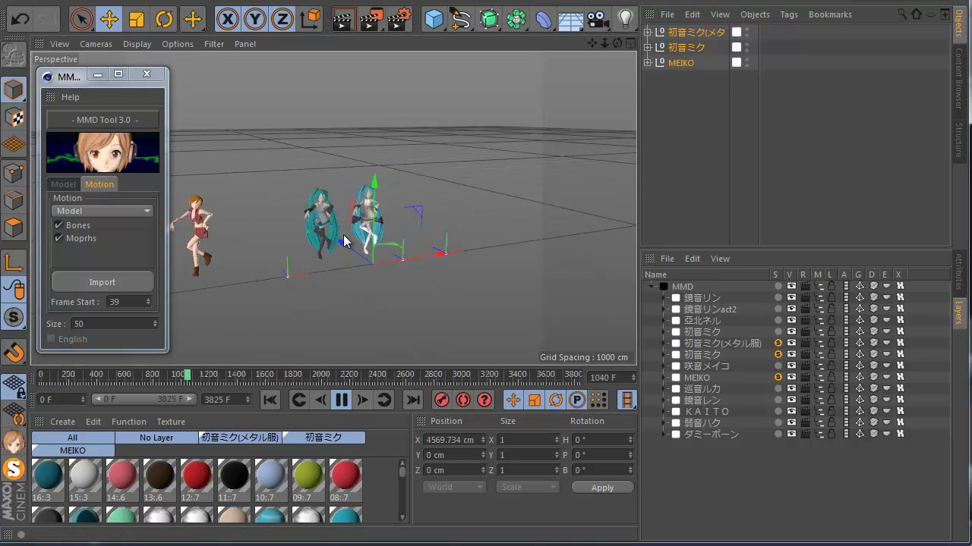
scroll(357, 212, "up", 4)
scroll(421, 225, "down", 2)
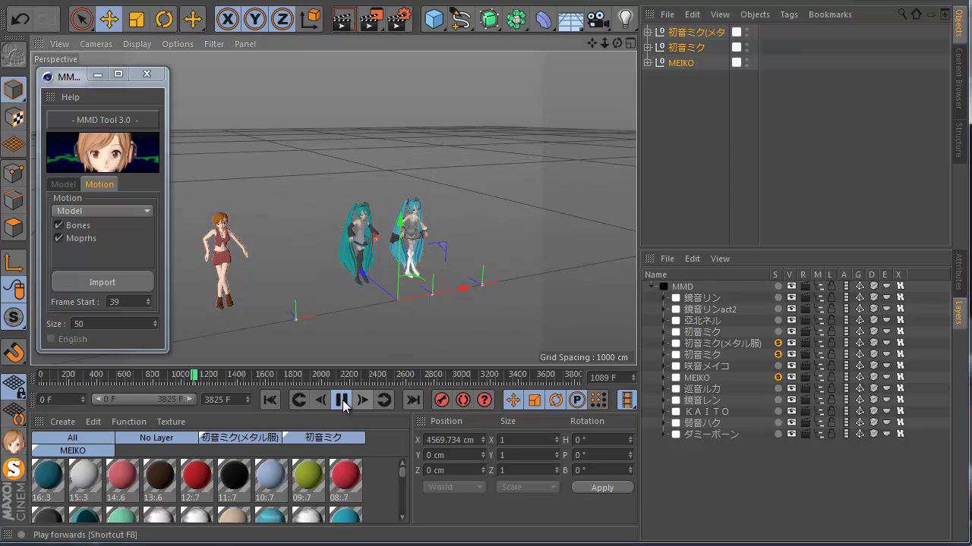
left_click_drag(321, 245, 320, 273, "alt")
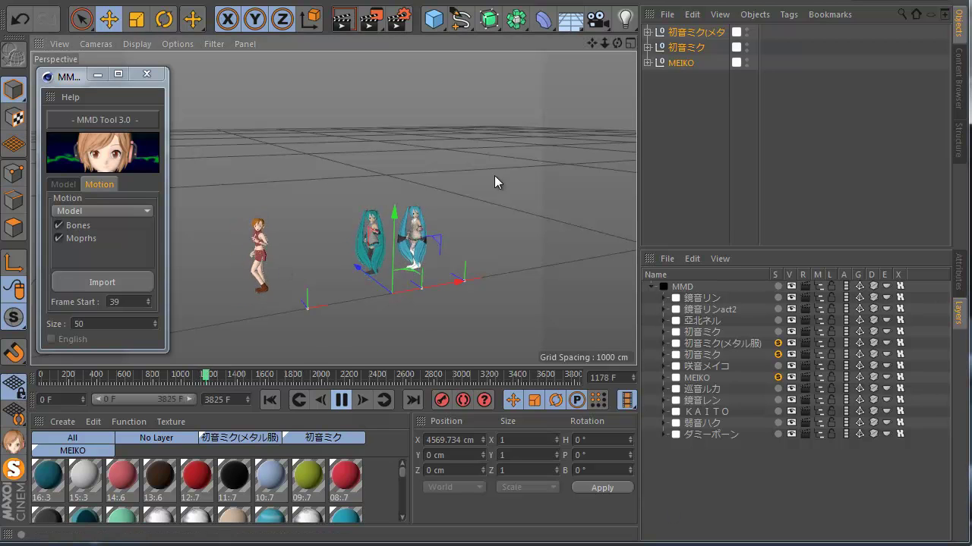
Step: During playback, move MEIKO and the plain 初音ミク back behind 初音ミク(メタル服), placing 初音ミク at about X 5035 cm, Z 2368 cm
left_click(662, 62)
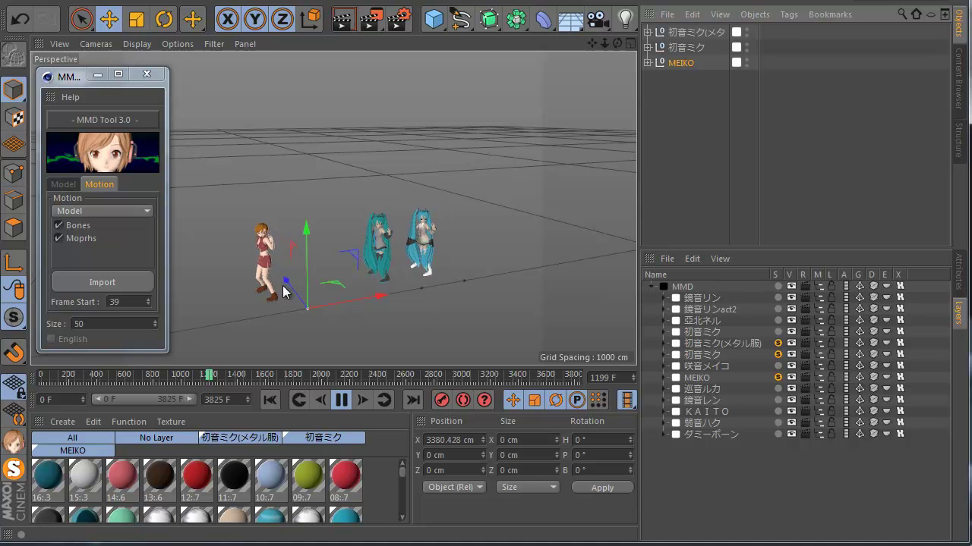
left_click(686, 48)
left_click_drag(410, 282, 333, 234)
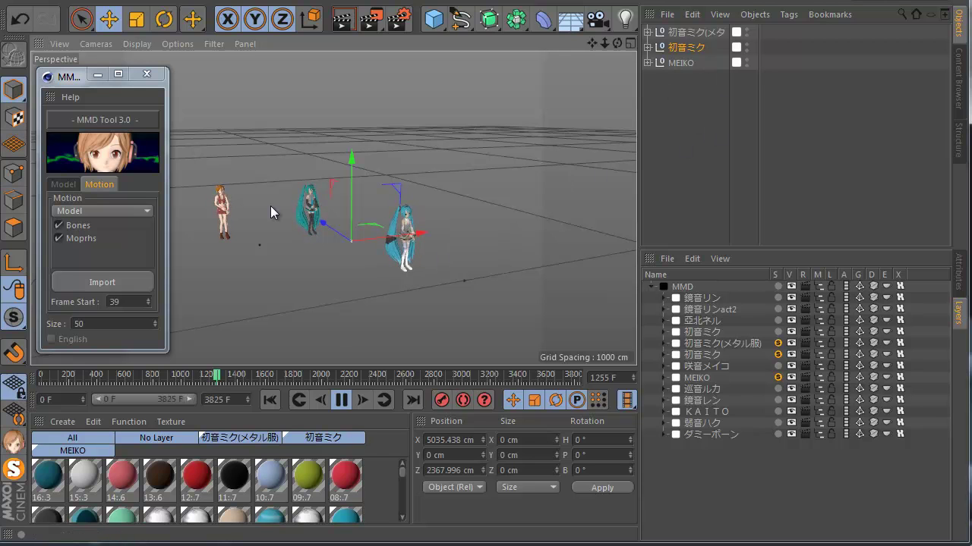
scroll(258, 205, "up", 2)
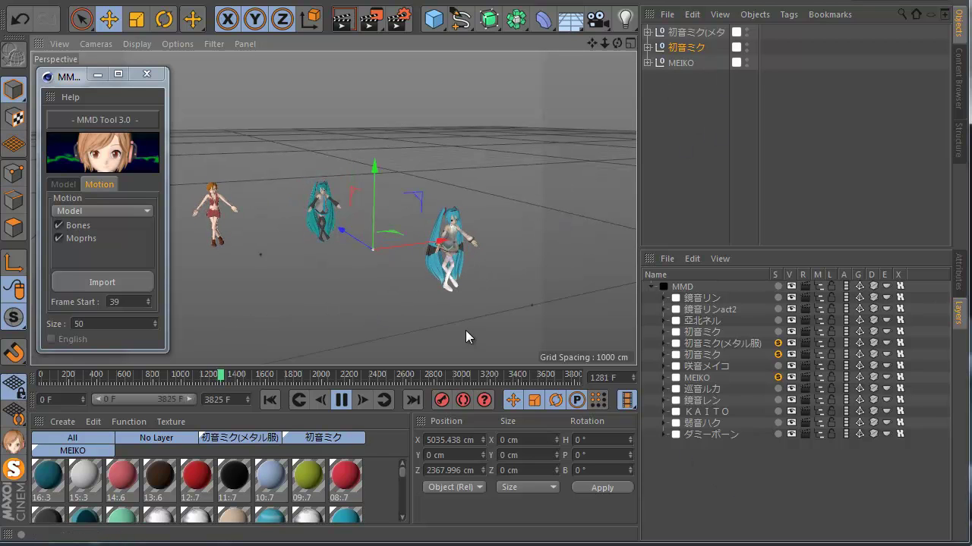
Step: Set the motion's start frame to 0, jump back to the beginning of the timeline and stop playback
left_click(95, 302)
type("0")
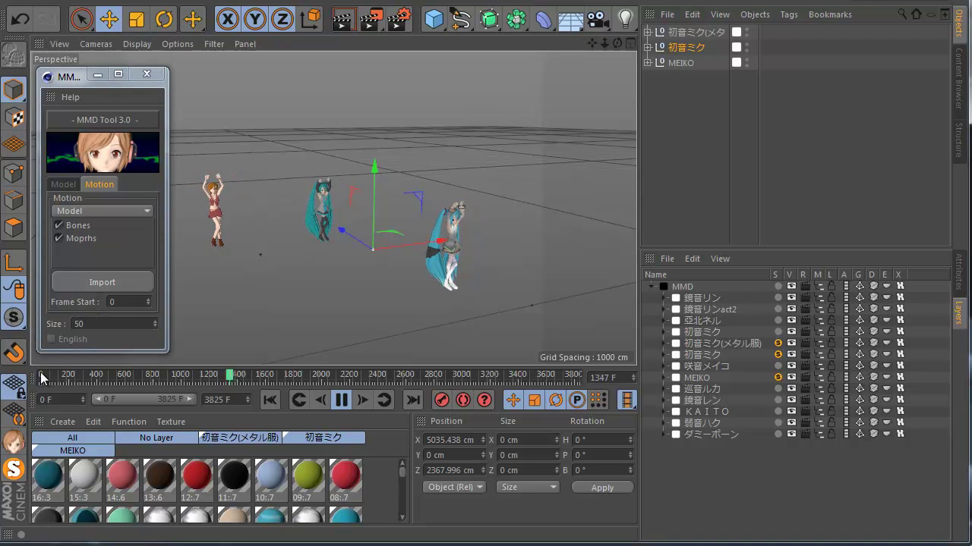
left_click(42, 377)
left_click(350, 406)
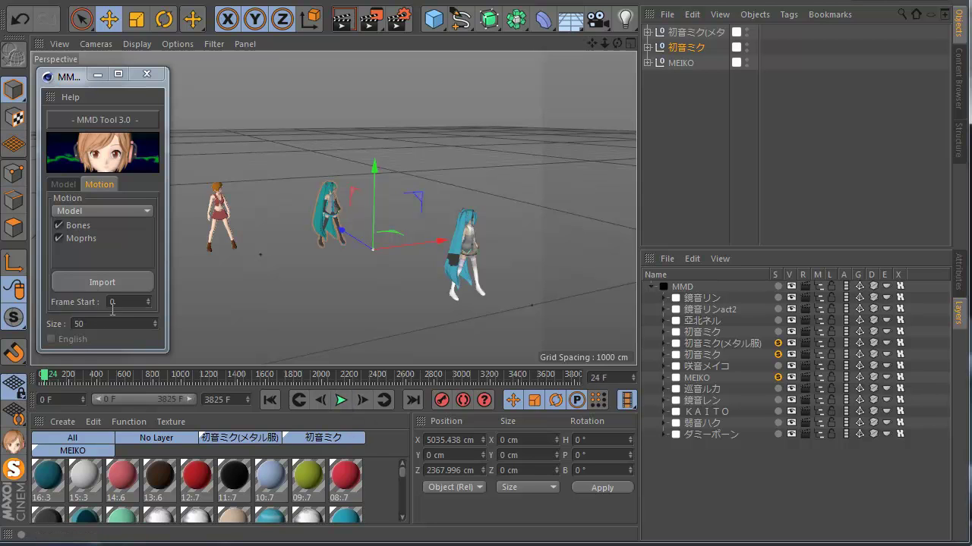
Step: Set the motion's start frame to 500 and scrub the timeline to around that frame
left_click(111, 302)
type("500")
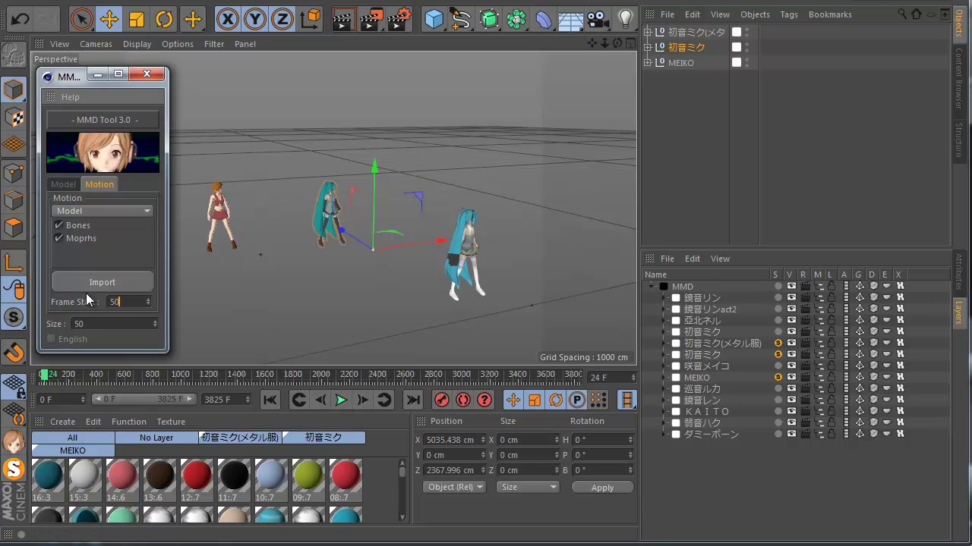
left_click(122, 375)
left_click_drag(121, 375, 107, 375)
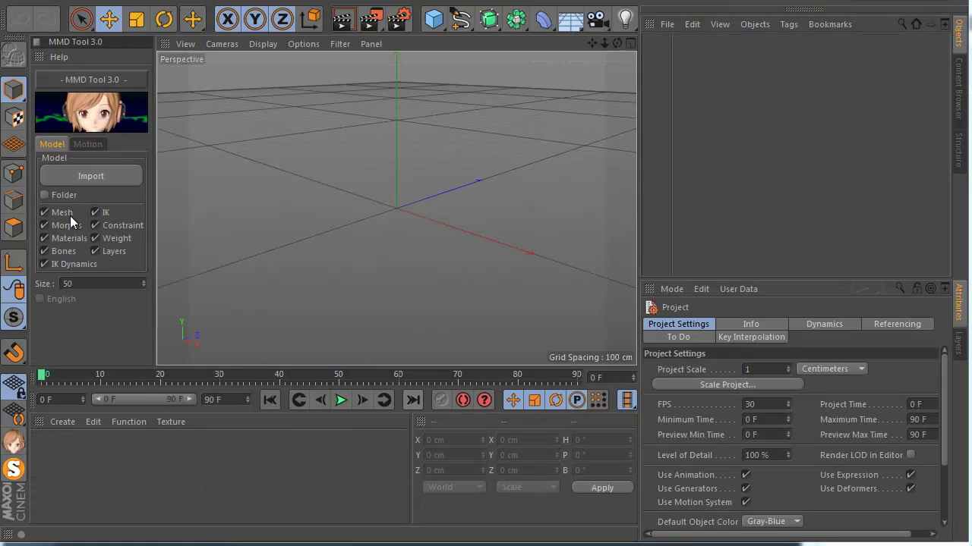
Step: Import the Meiko_Sakine.pmd model from the Model folder with MMD Tool 3.0 and dismiss its model information
left_click(89, 179)
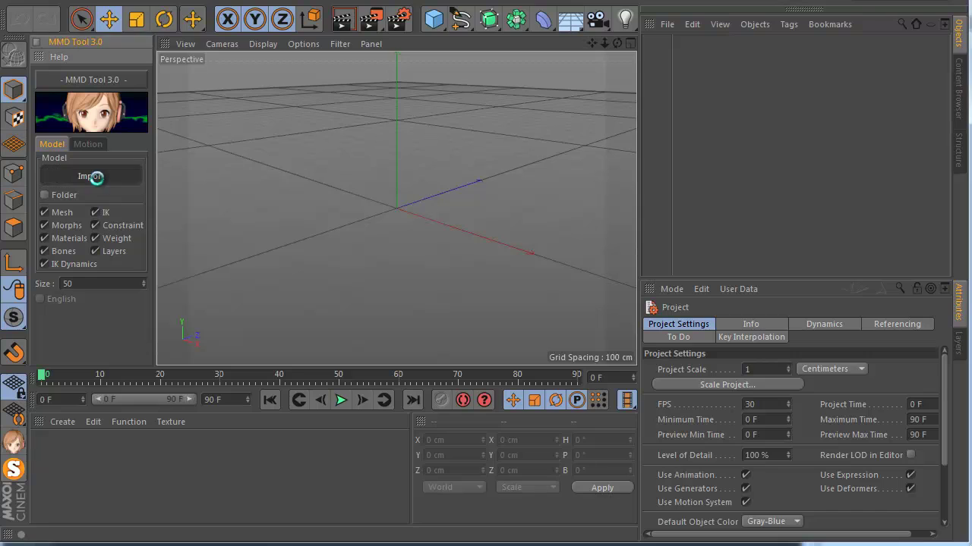
left_click(235, 6)
double_click(177, 99)
scroll(271, 448, "down", 2)
scroll(254, 417, "up", 1)
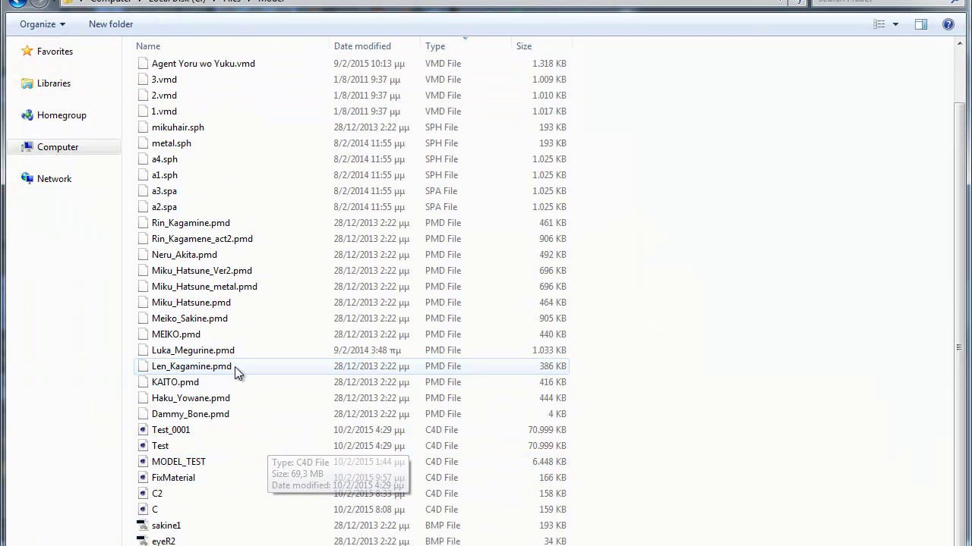
double_click(228, 319)
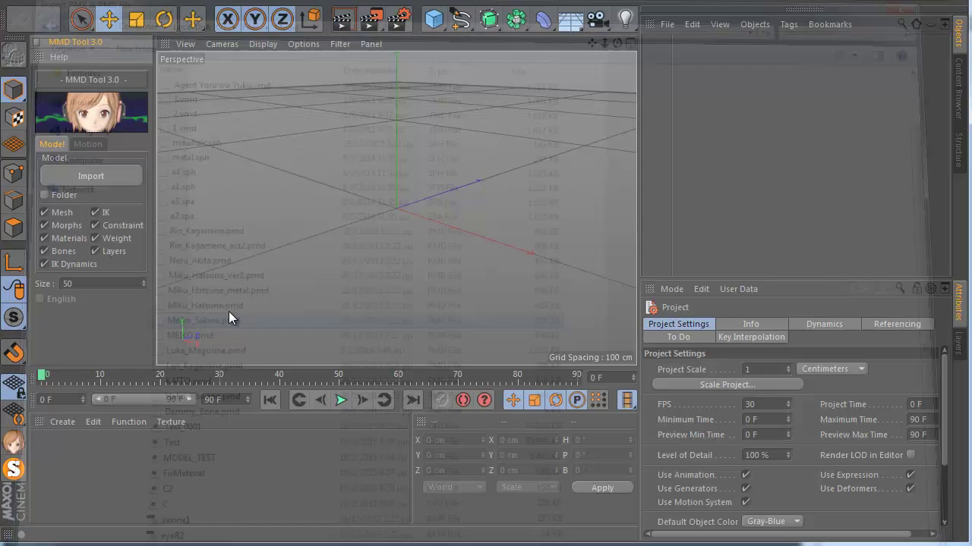
left_click(600, 462)
Step: Expand 咲音メイコ and raise the 右足ＩＫ joint to about Y 134 cm and the 左足ＩＫ joint to about Y 144 cm
scroll(410, 341, "down", 6)
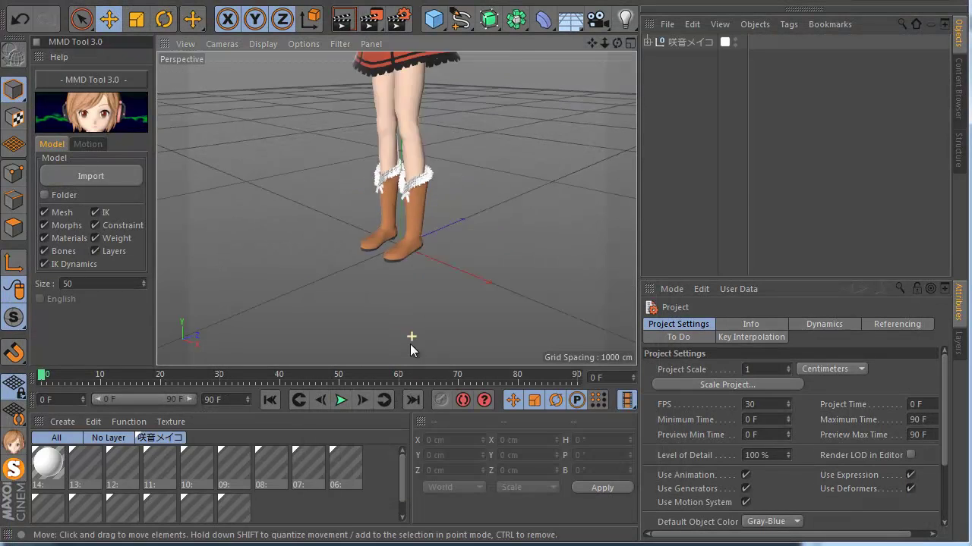
scroll(394, 239, "up", 3)
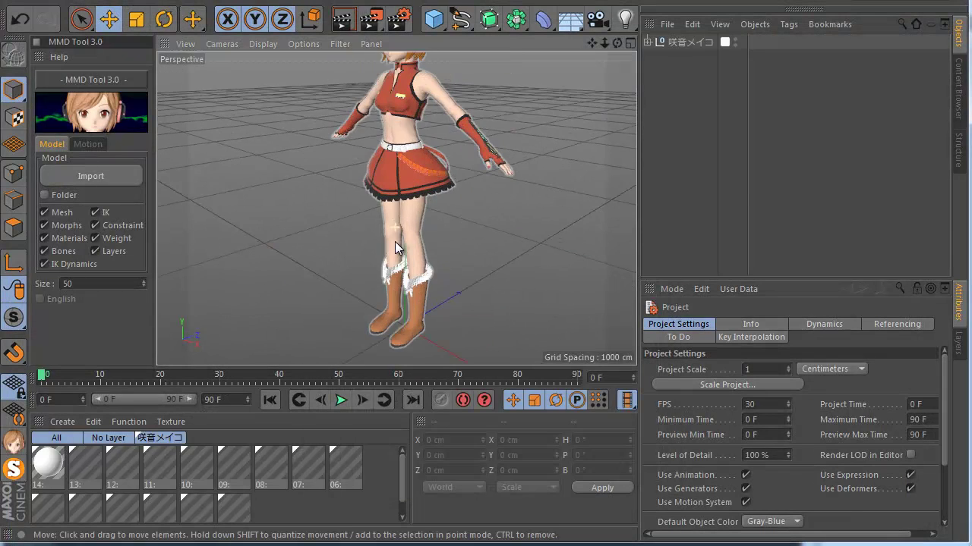
left_click(647, 42)
left_click(697, 58)
left_click_drag(394, 249, 383, 205)
left_click_drag(620, 44, 490, 341)
left_click(692, 73)
left_click_drag(402, 277, 403, 231)
scroll(384, 291, "up", 2)
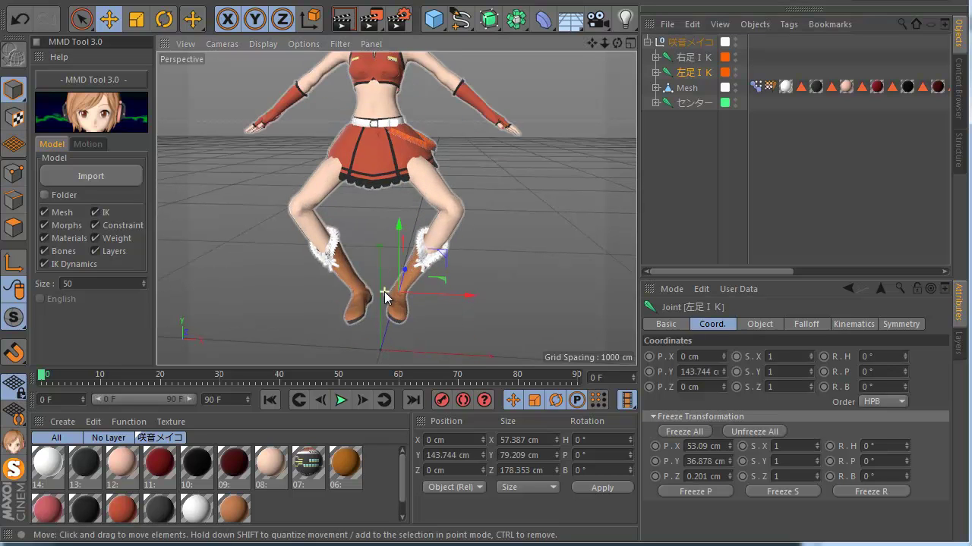
Step: Unfold the whole 咲音メイコ hierarchy and set the pole vector Twist of the 右足 joint's IK tag to -45°
right_click(676, 72)
left_click(751, 369)
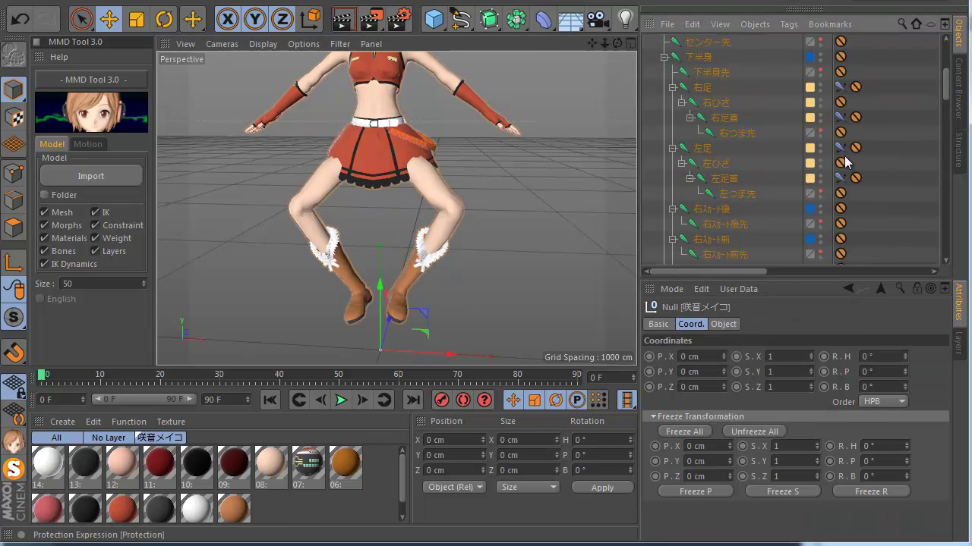
left_click(840, 88)
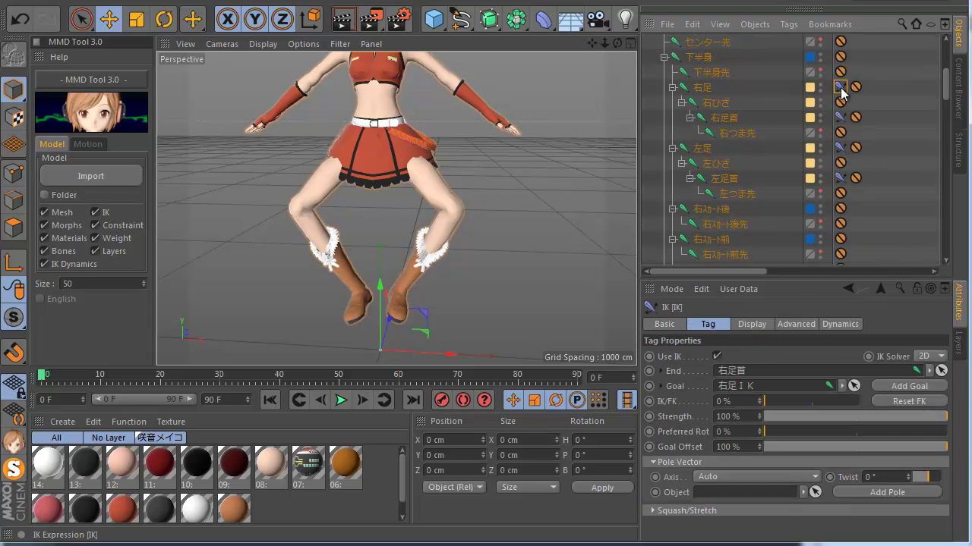
mouse_move(908, 476)
left_mouse_down()
mouse_move(913, 491)
mouse_move(908, 481)
left_mouse_up()
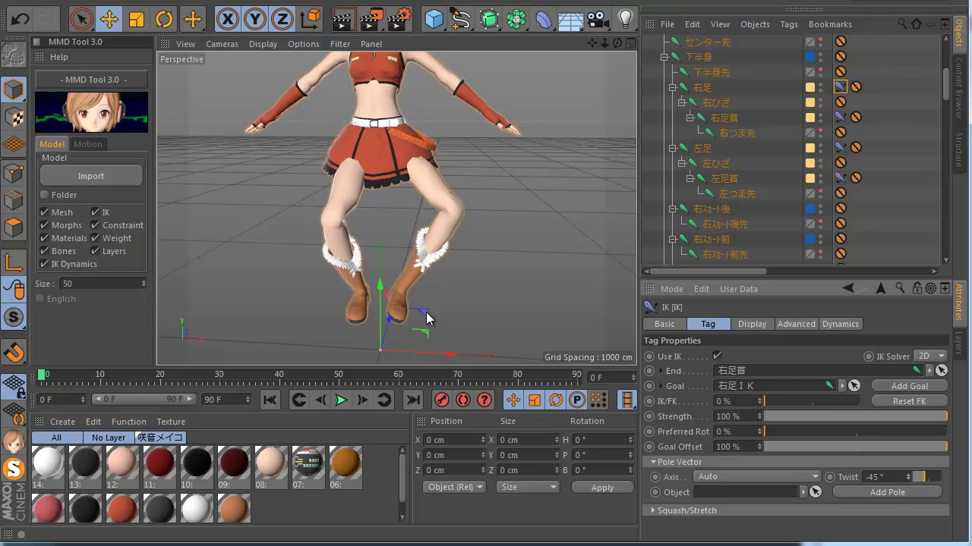
Step: Set the pole vector Twist of the 左足 joint's IK tag to 45°
left_click(839, 148)
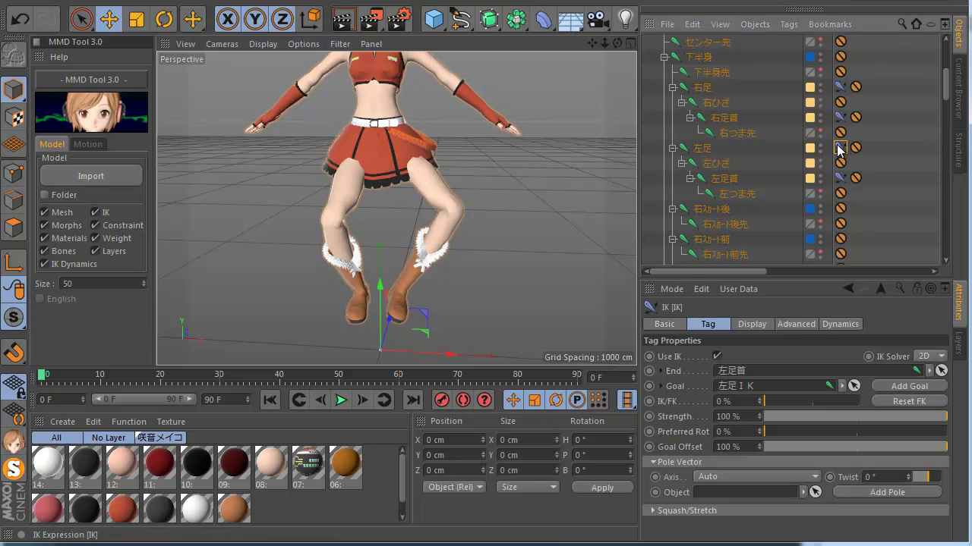
left_click(839, 87)
left_click(839, 150)
left_click_drag(908, 476, 908, 478)
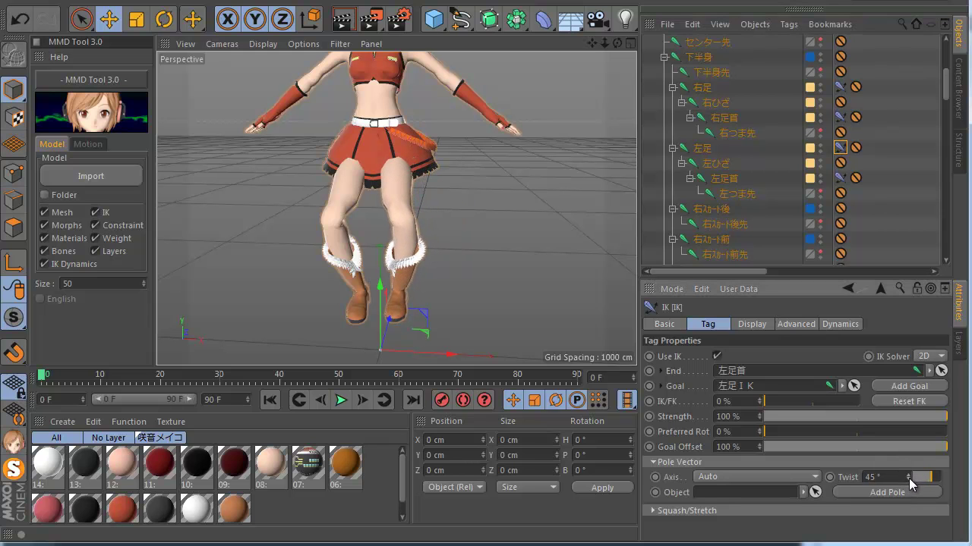
scroll(362, 289, "down", 3)
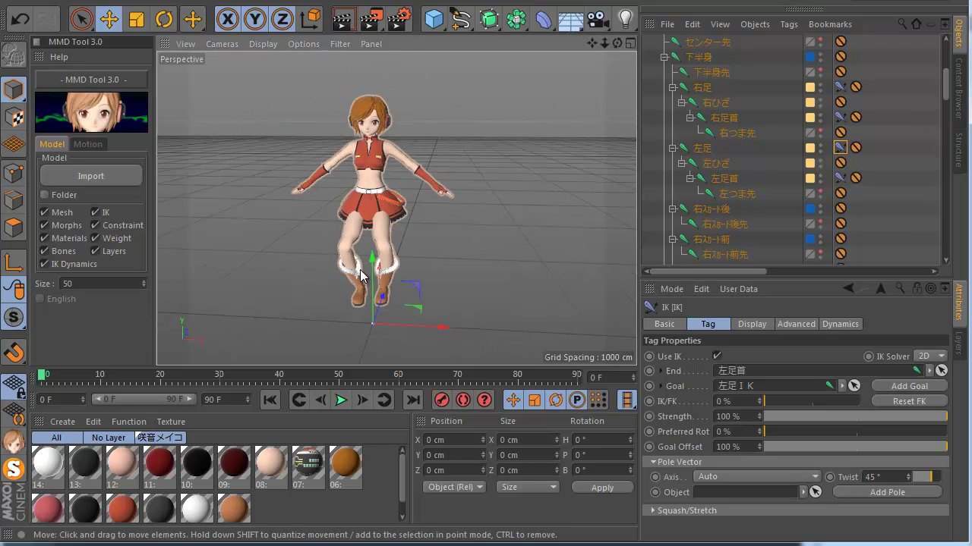
Step: Reset the PSR of all foot IK joints from 右足ＩＫ through 左つま先ＩＫ先, and clear the selection
scroll(889, 117, "up", 4)
left_click(873, 158)
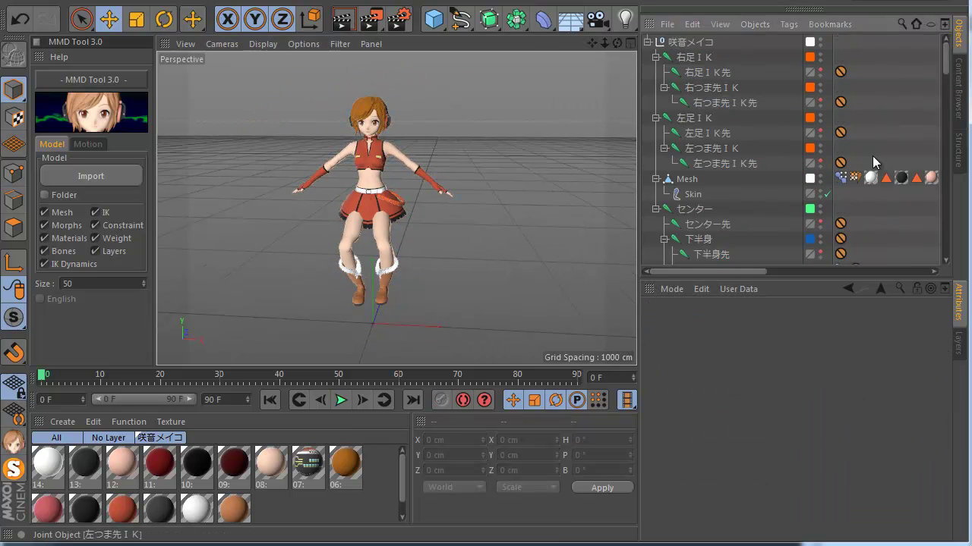
left_click(703, 61)
left_click(716, 164, "shift")
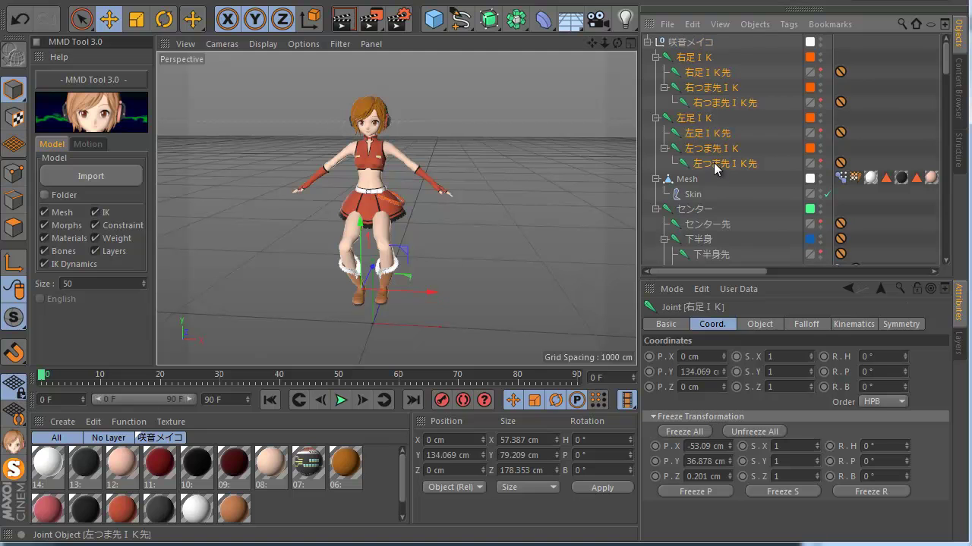
left_click(521, 1)
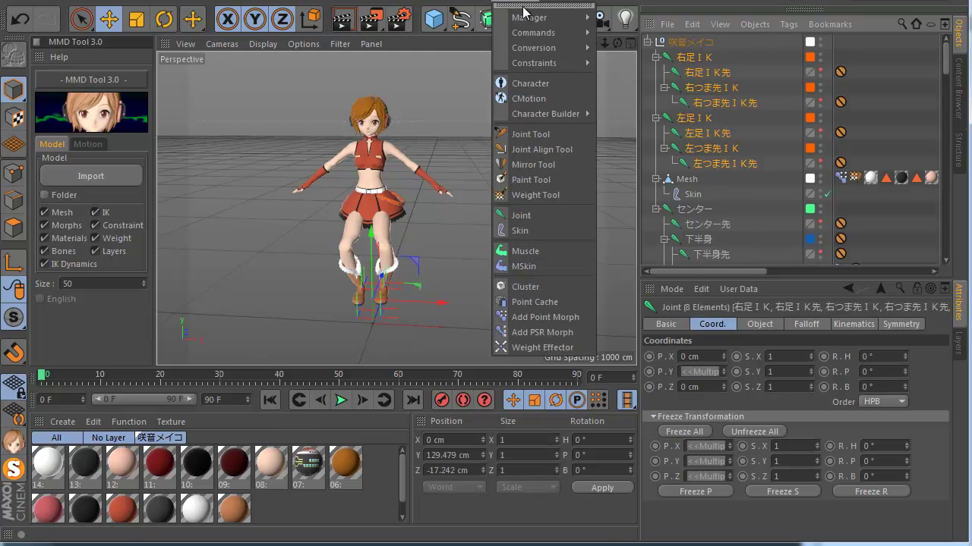
mouse_move(532, 33)
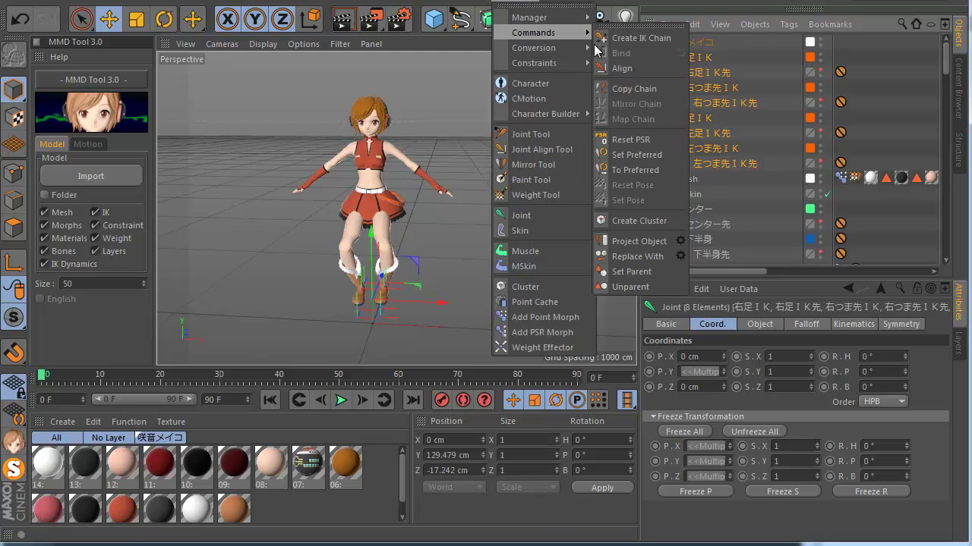
left_click(631, 141)
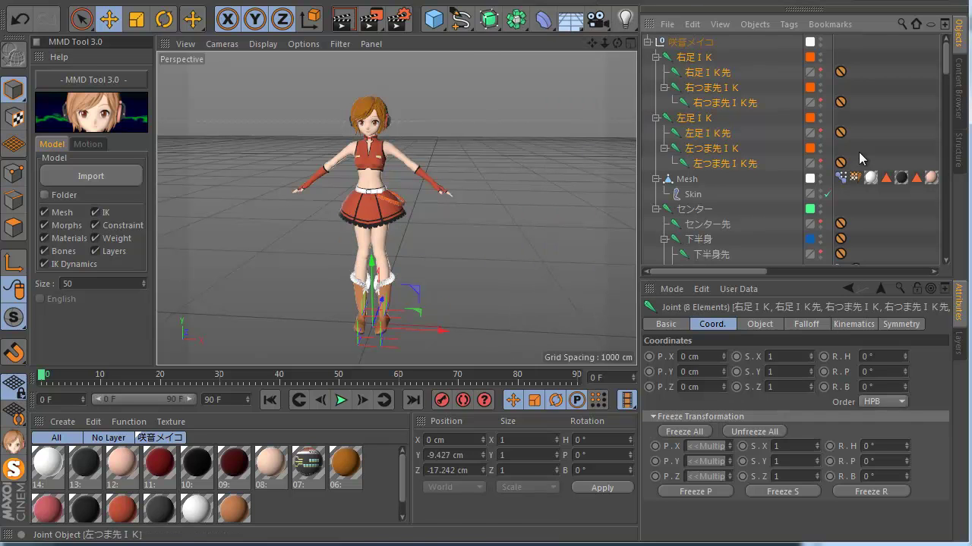
left_click(340, 311)
scroll(341, 311, "up", 3)
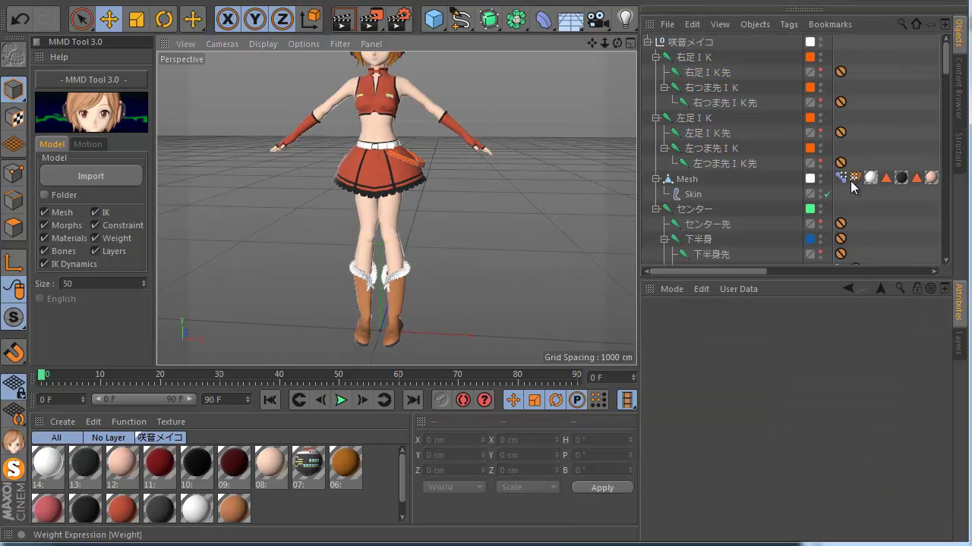
Step: Examine the weight tag settings of the Mesh object, and deselect the tag
left_click(854, 178)
left_click(721, 357)
left_click(404, 222)
scroll(403, 222, "down", 3)
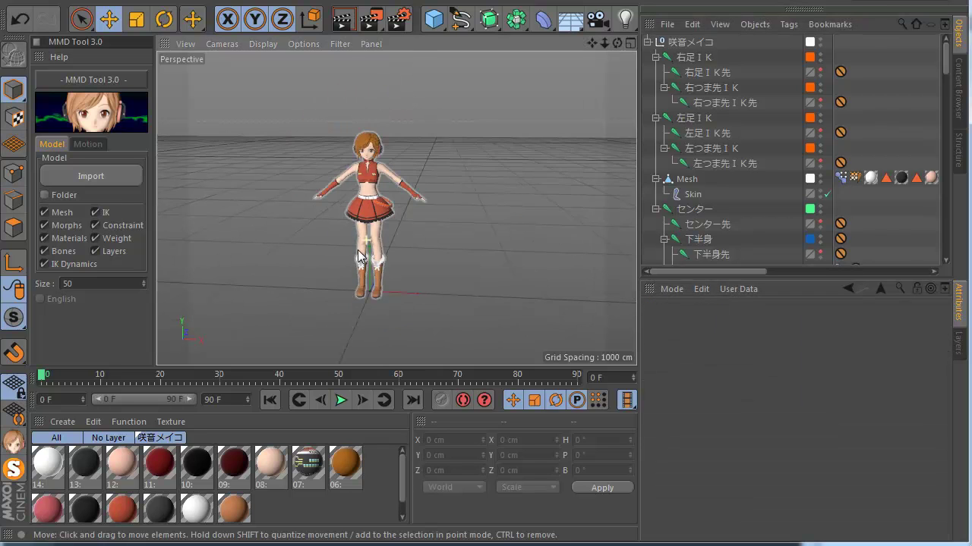
Step: Test the right leg by raising the 右足ＩＫ joint to about Y 246 cm, and undo the move
left_click(691, 57)
scroll(372, 251, "up", 2)
left_click_drag(353, 300, 351, 193)
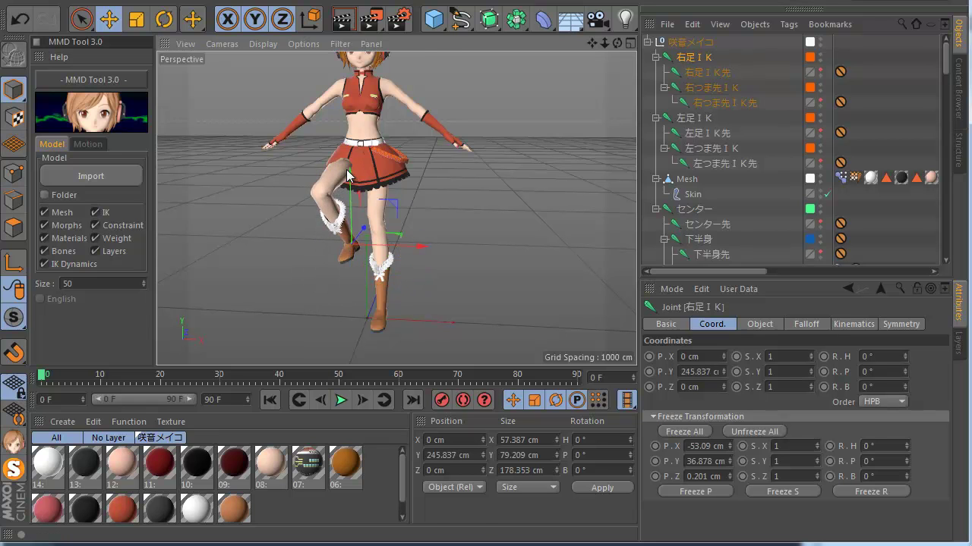
key("ctrl+z")
scroll(368, 321, "down", 4)
scroll(359, 322, "up", 3)
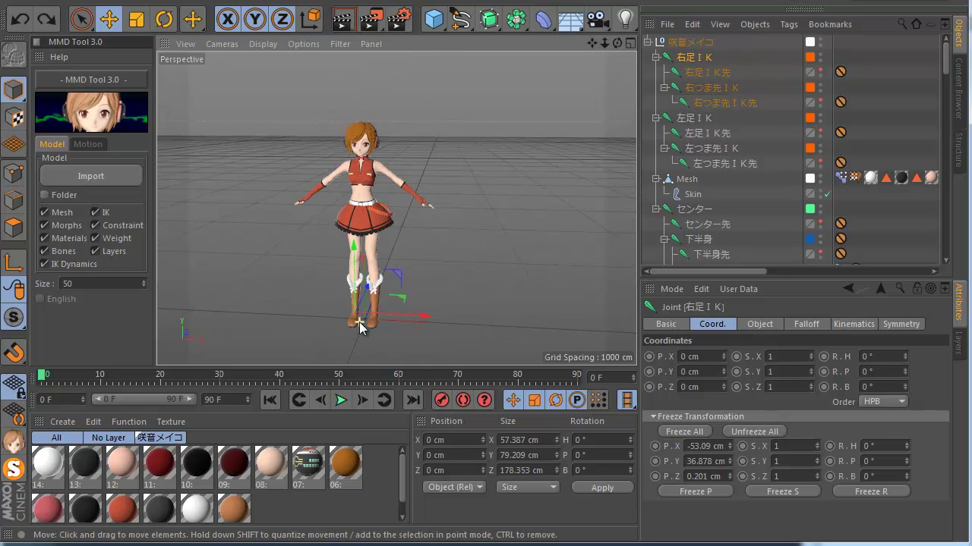
scroll(356, 250, "down", 3)
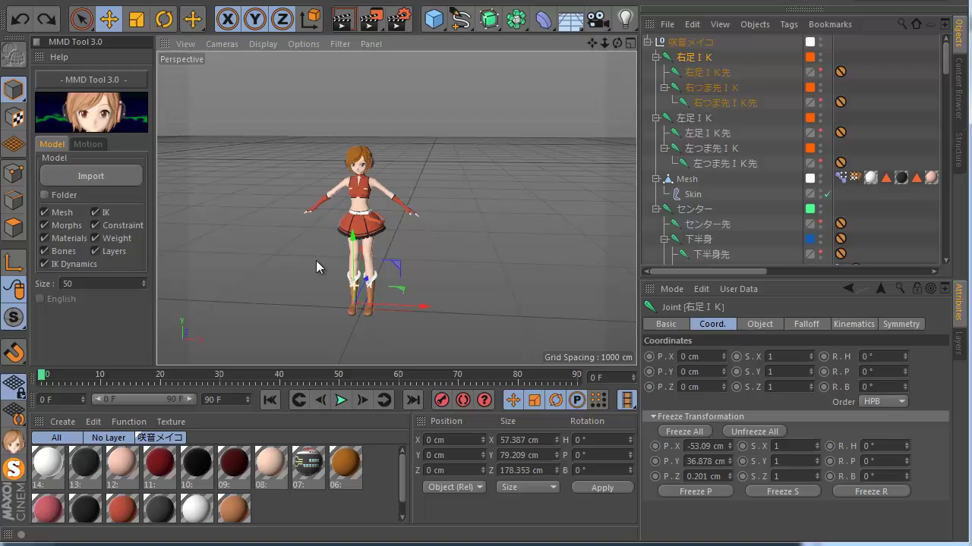
left_click(84, 144)
left_click(53, 144)
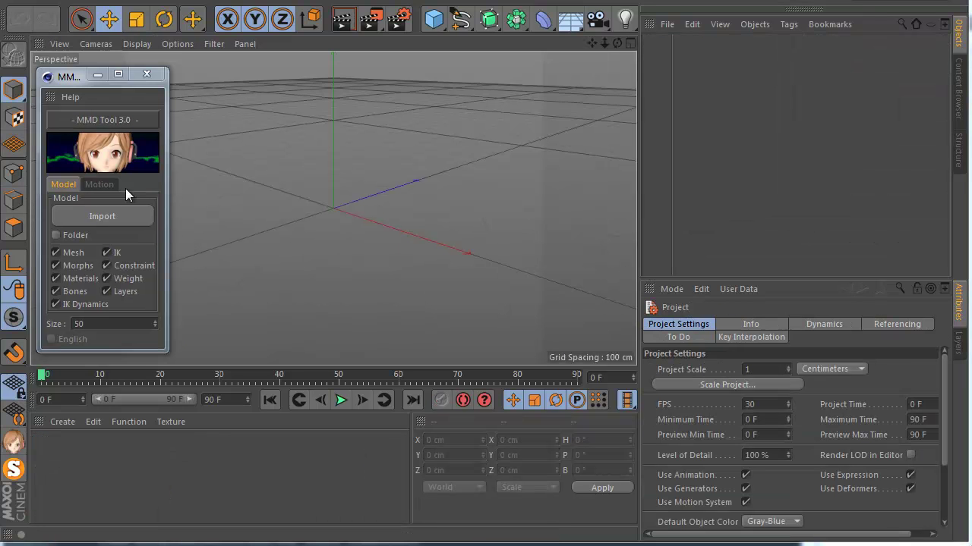
Step: Import ΔJΔBΔK.vmd as a Camera & Lights motion starting at frame 0 and dismiss the animation count message
left_click(99, 185)
left_click(83, 242)
left_click(98, 281)
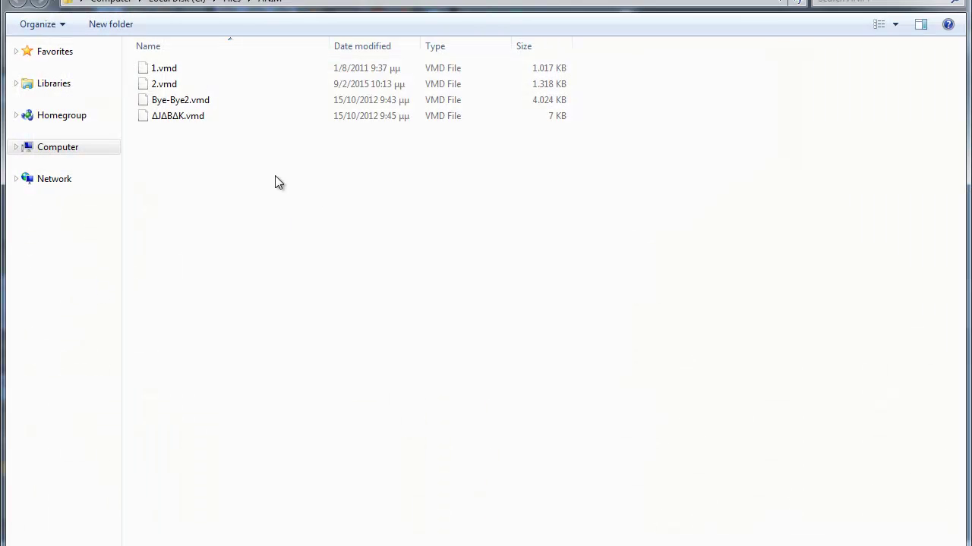
double_click(190, 119)
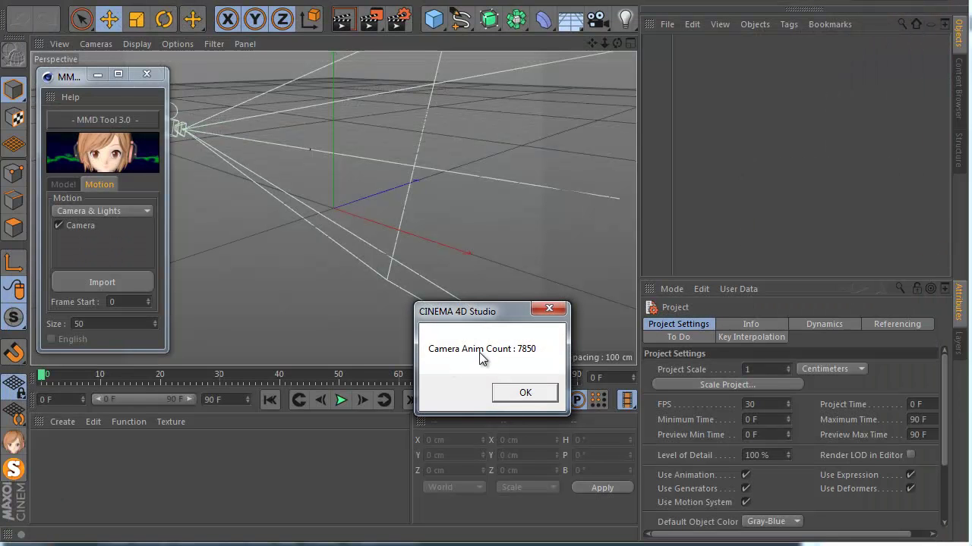
left_click(509, 392)
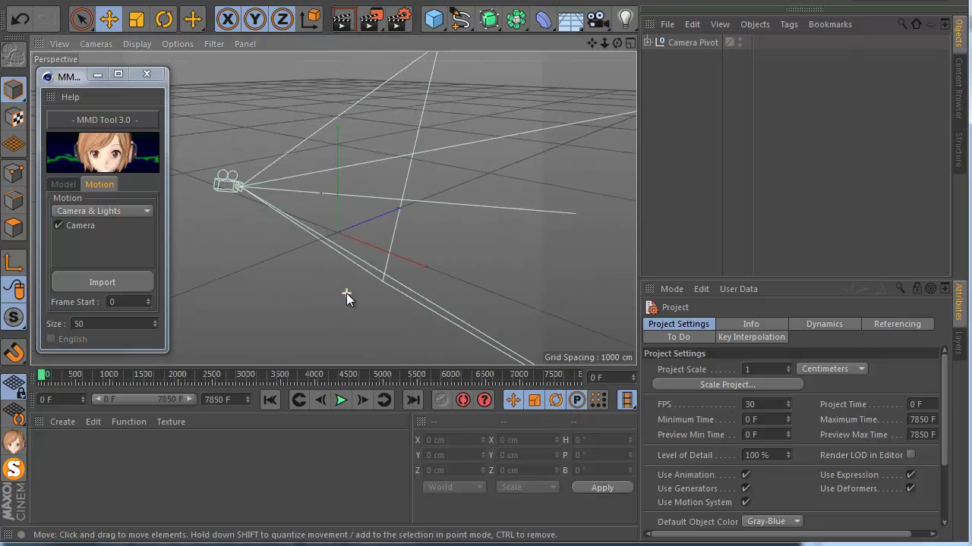
Step: Expand the Camera Pivot null and select its Camera VMD object
left_click(655, 44)
left_click(647, 43)
left_click(695, 59)
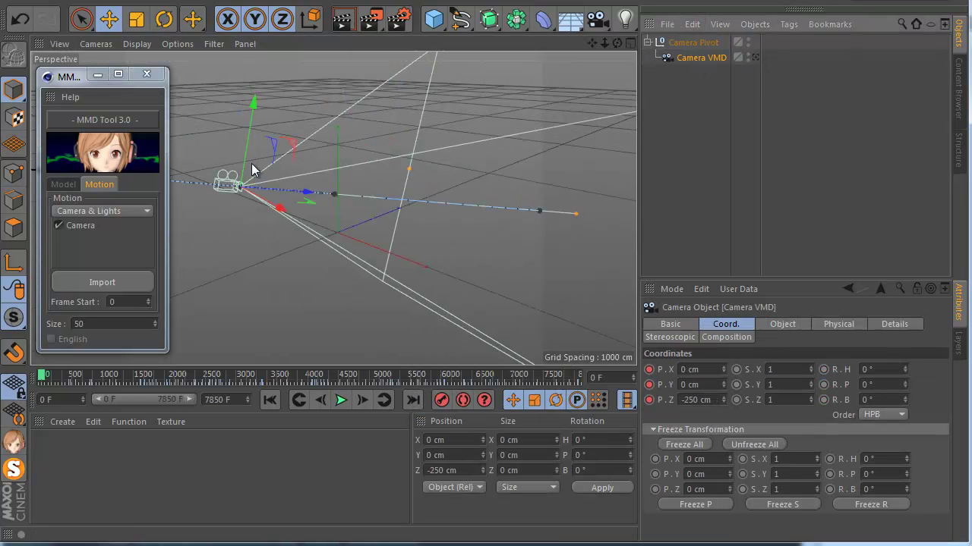
Step: Import the KAITO.pmd model from the Model folder and dismiss its model information
left_click(64, 185)
left_click(103, 213)
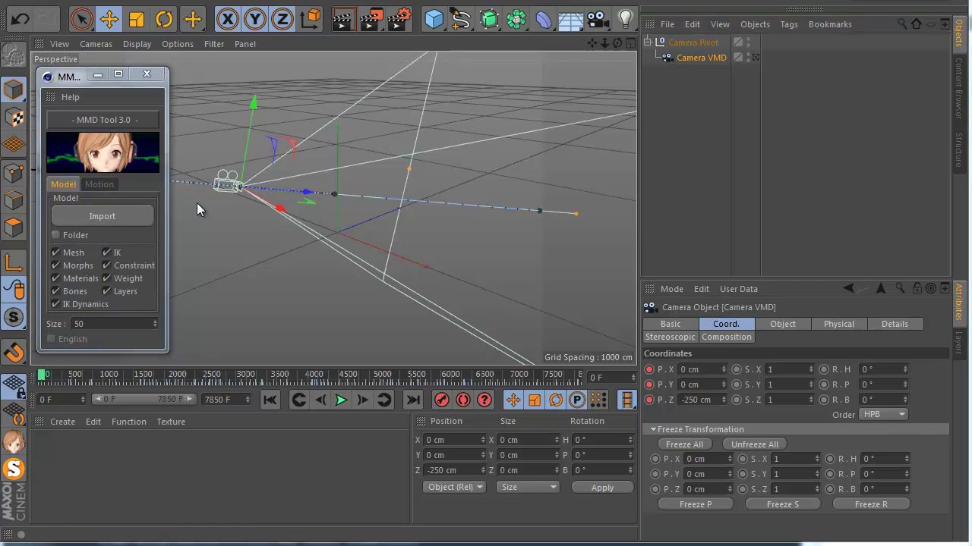
left_click(231, 3)
left_click(186, 89)
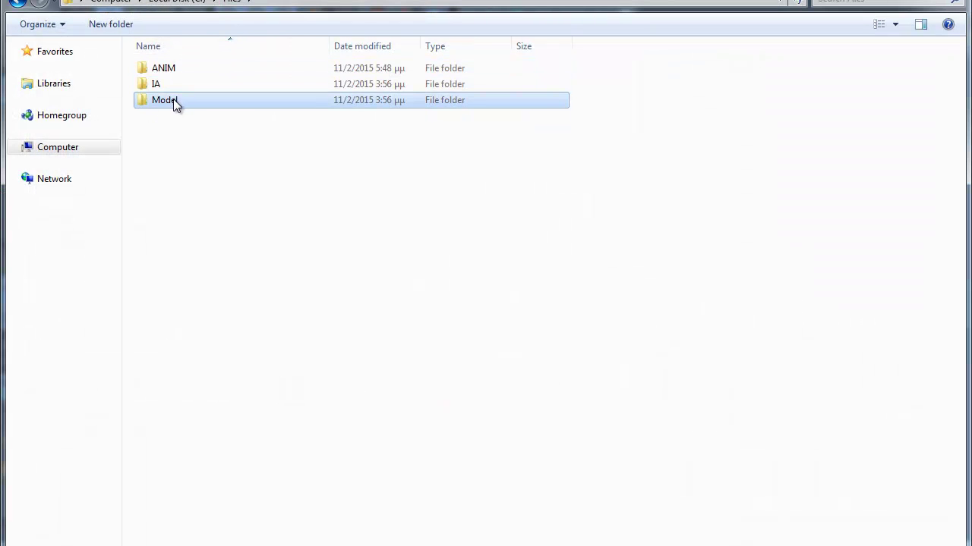
double_click(173, 101)
double_click(213, 451)
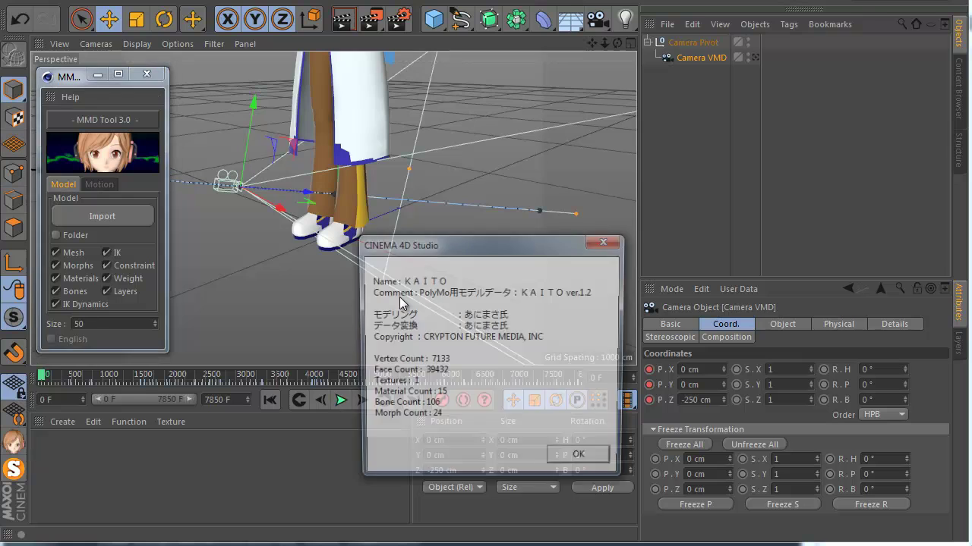
left_click(576, 463)
Step: Look through the Camera VMD camera, play the imported camera motion and stop it around frame 4413
left_click(754, 72)
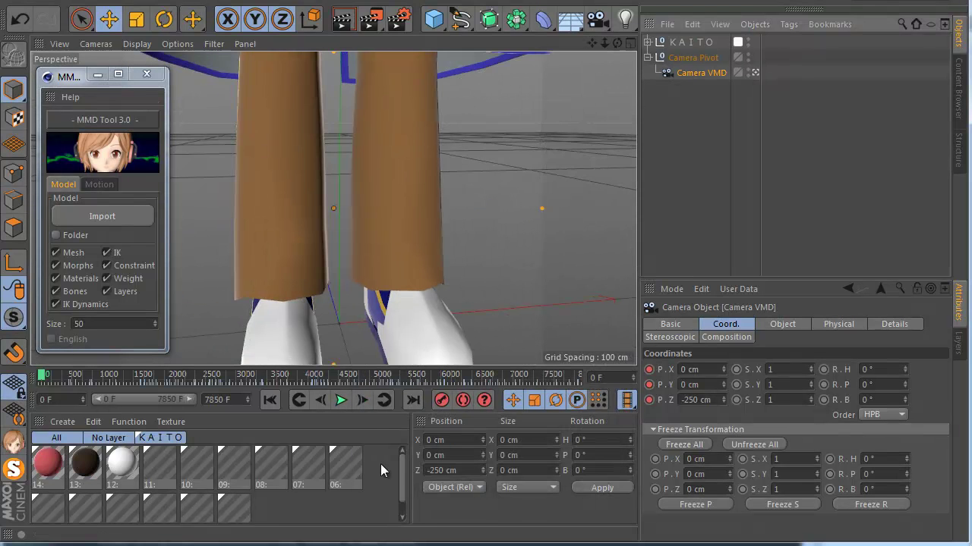
left_click(341, 403)
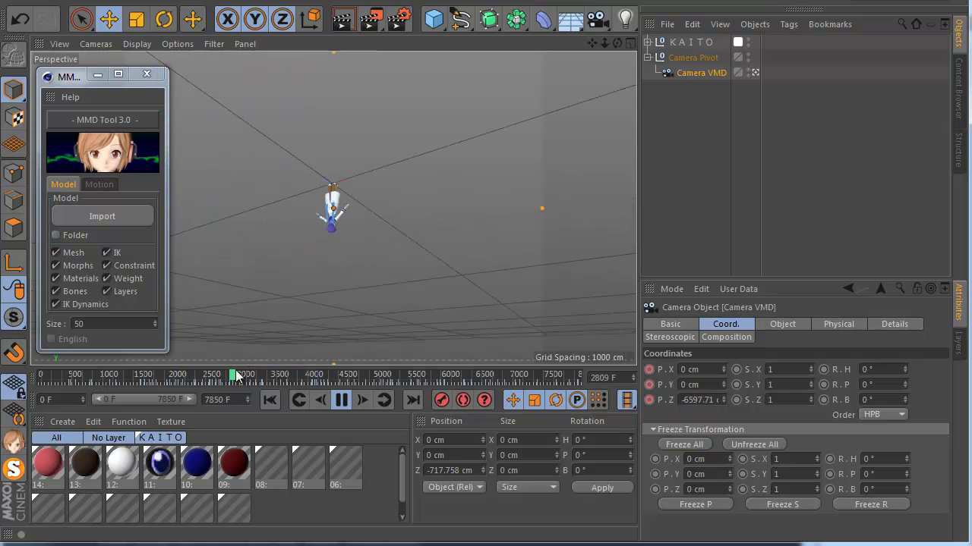
left_click(341, 402)
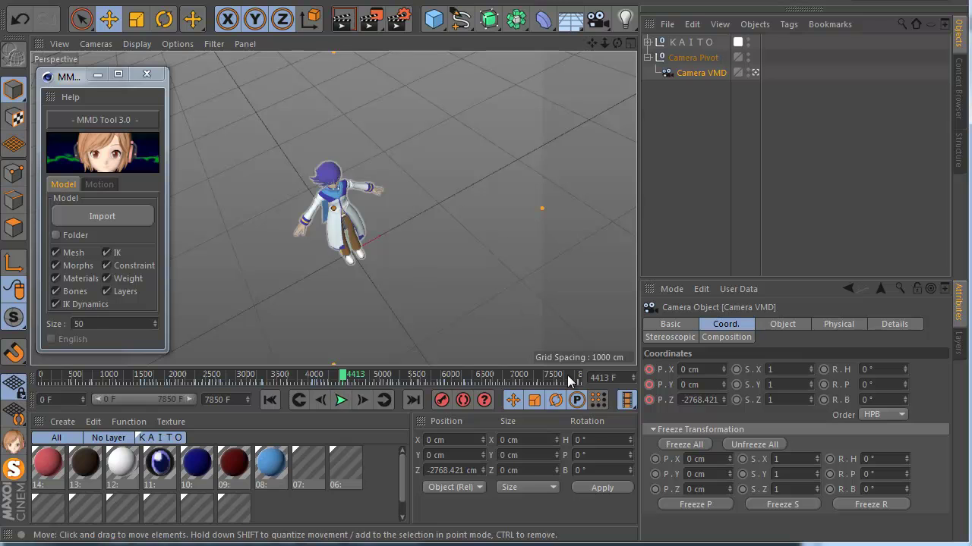